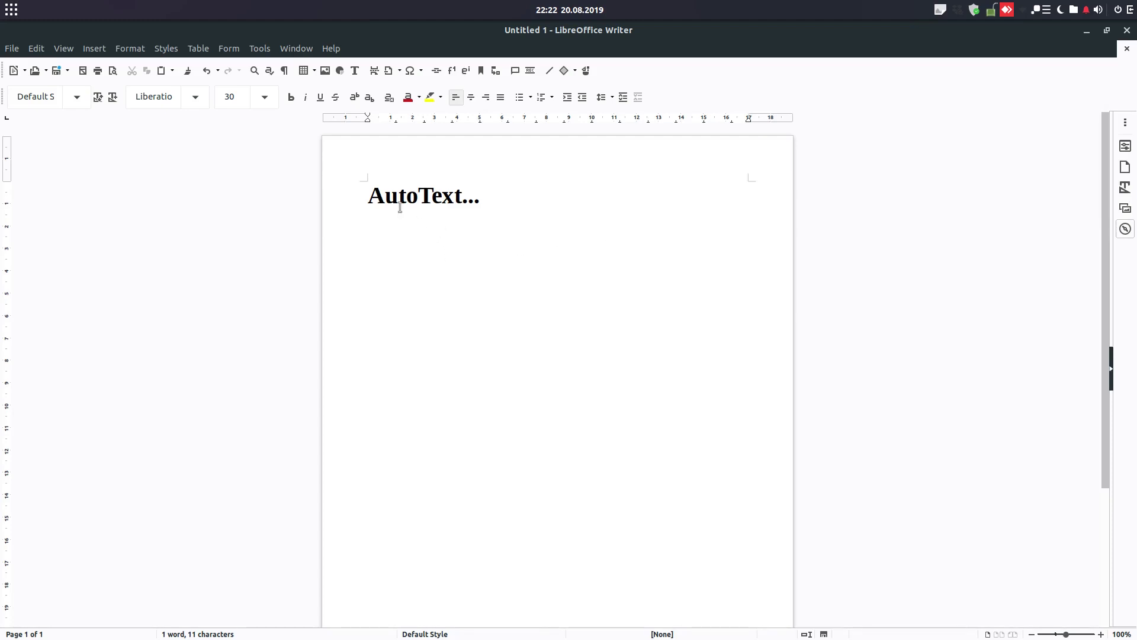
Place the cursor on the empty line beneath the AutoText... heading
click(480, 197)
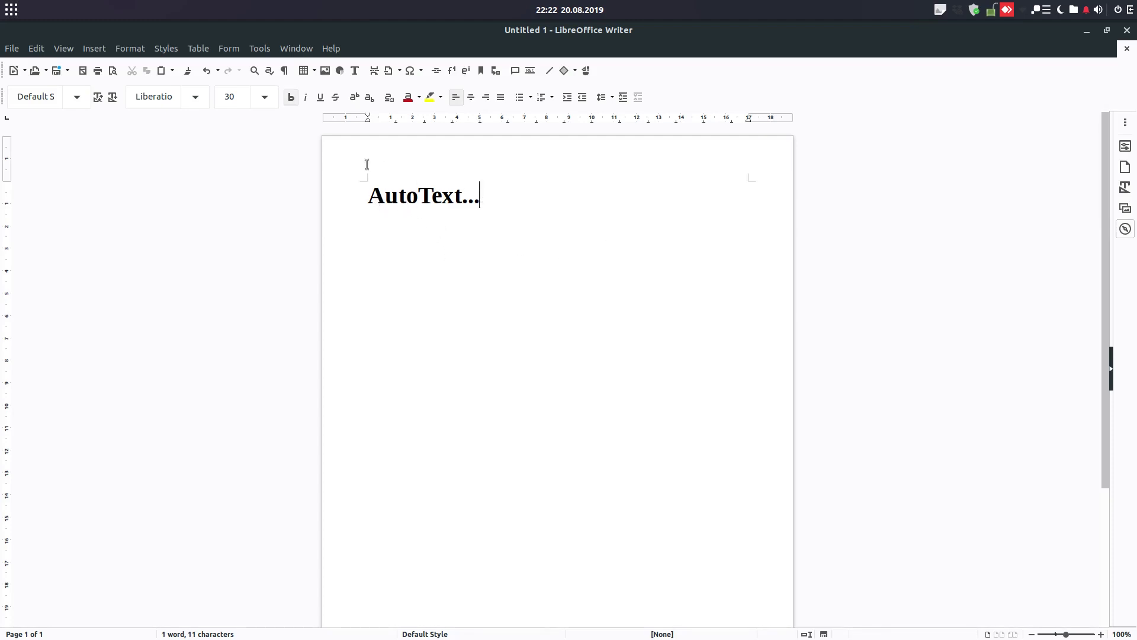
click(401, 241)
Type 'Mr. PresiDent', making the D bold and 'resi' italic
text(Mr.)
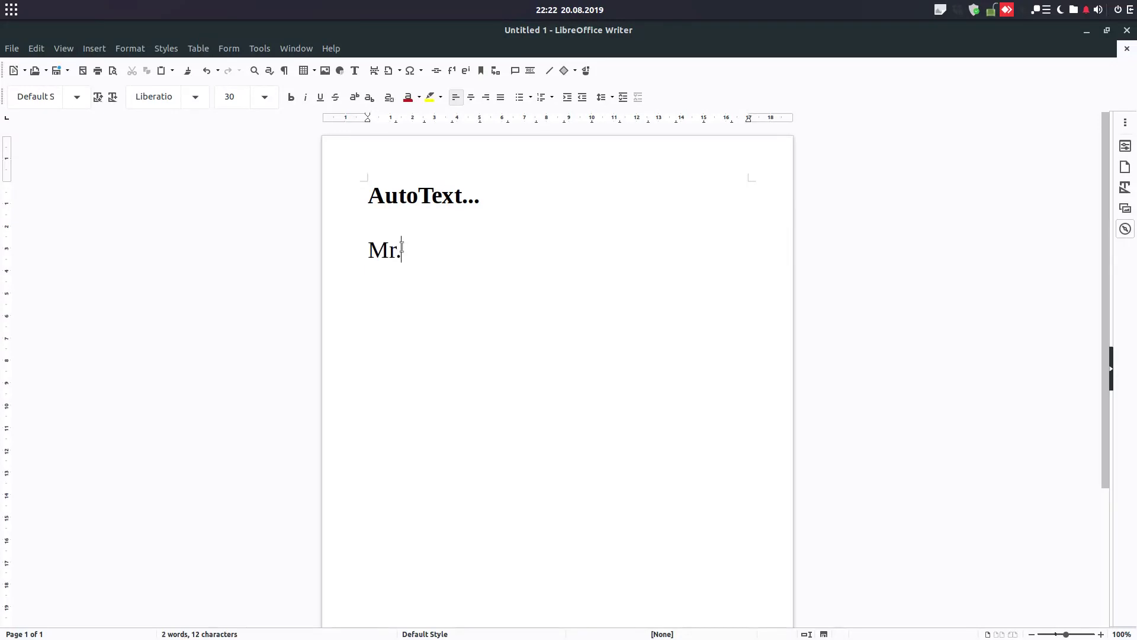
text( PresiDent)
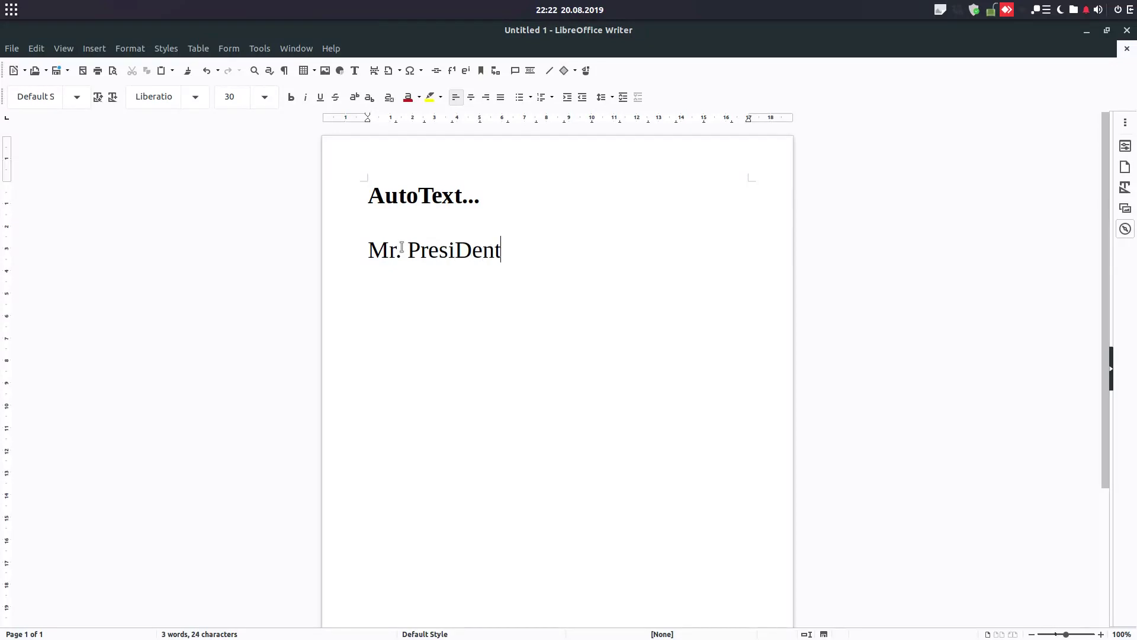
key(shift+Left)
key(ctrl+b)
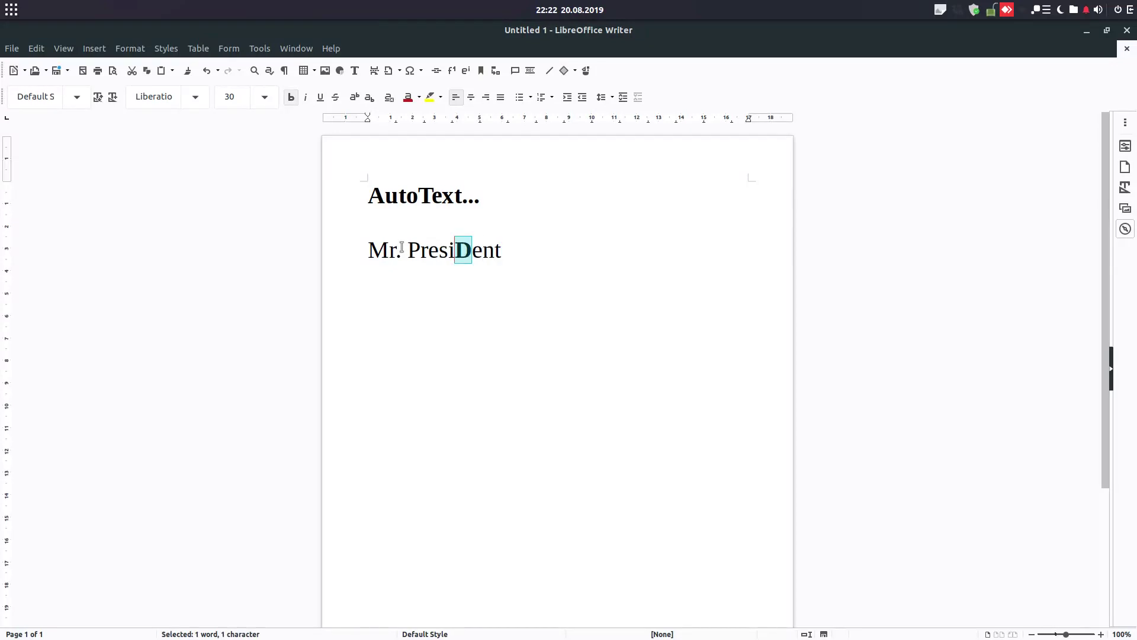
key(Left)
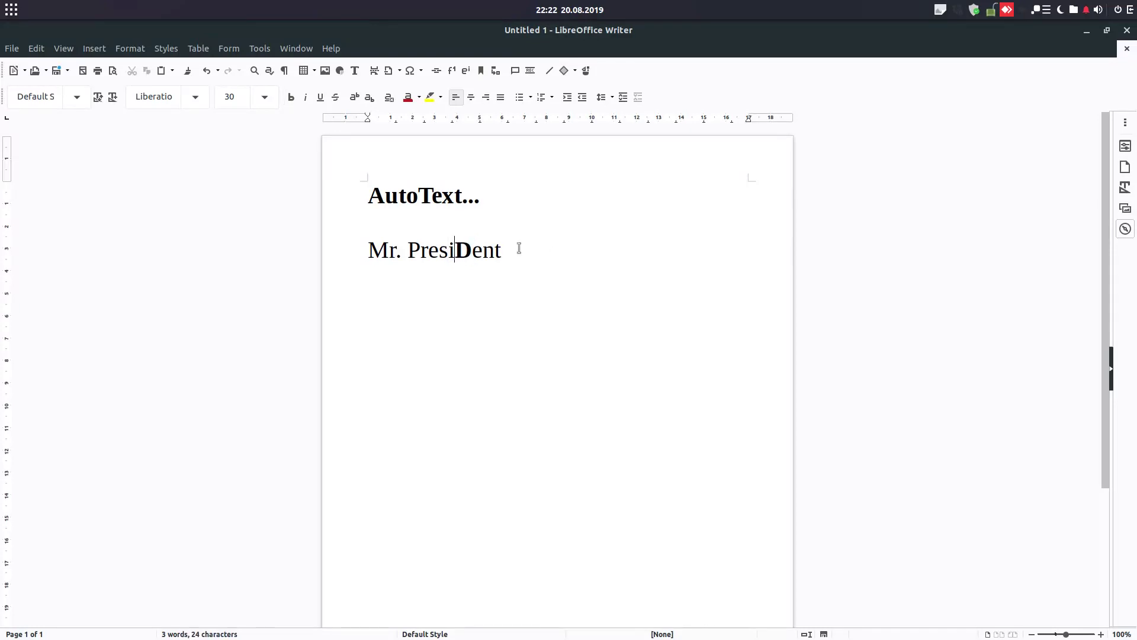
key(shift+Left)
key(shift+Left)
key(shift+Left)
key(shift+Left)
key(ctrl+i)
key(Left)
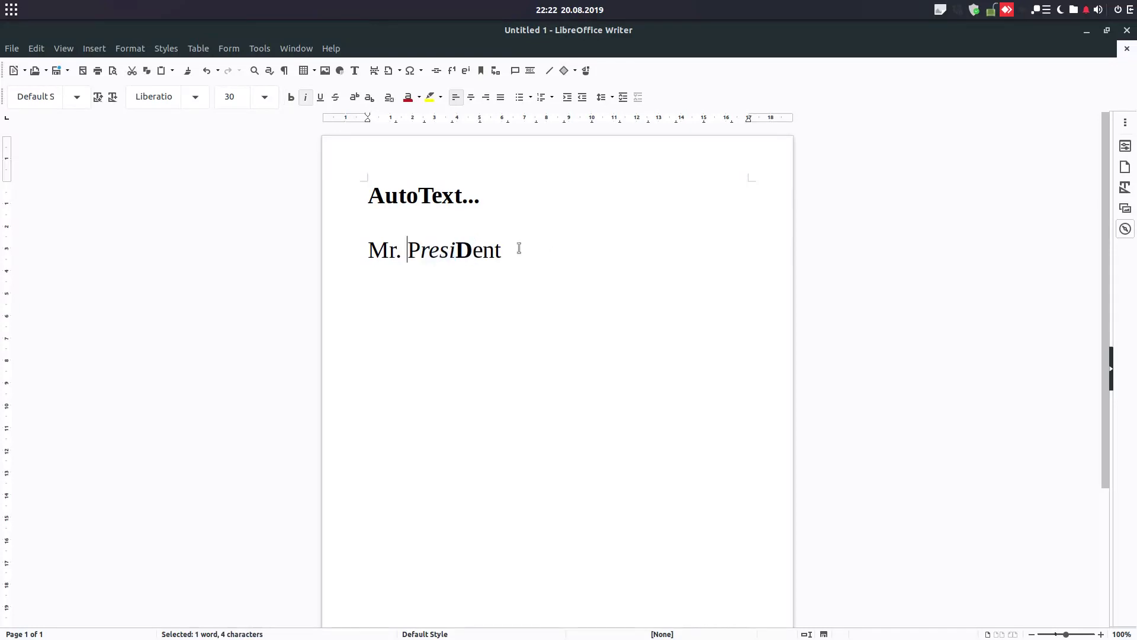
Set the capital P of PresiDent in Manjari Bold
key(shift+Right)
click(195, 97)
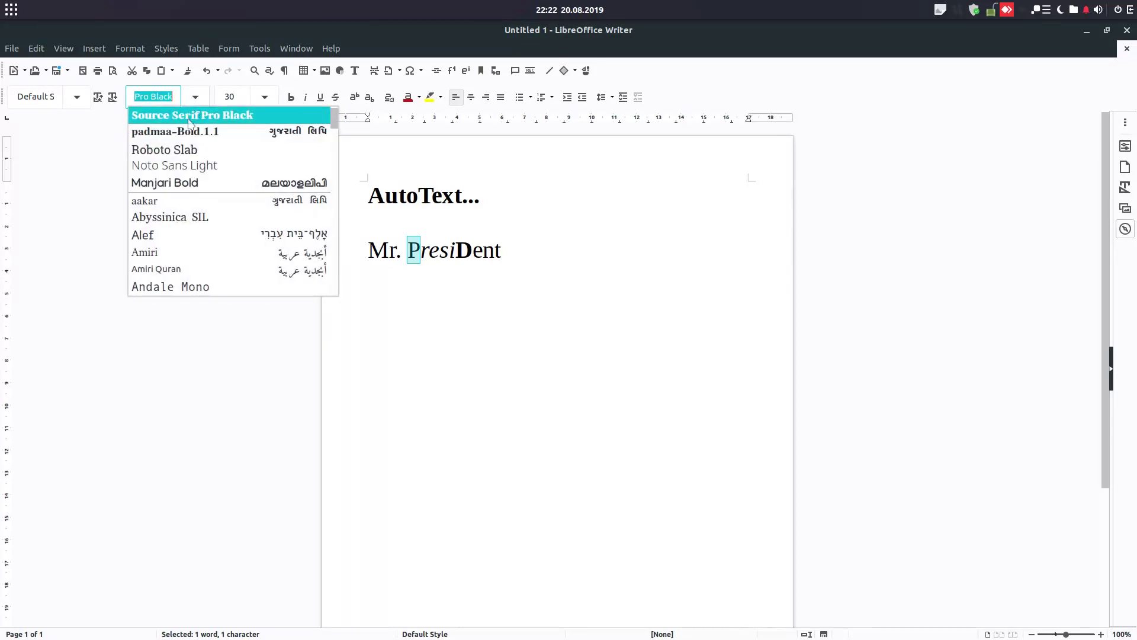
click(177, 182)
click(403, 249)
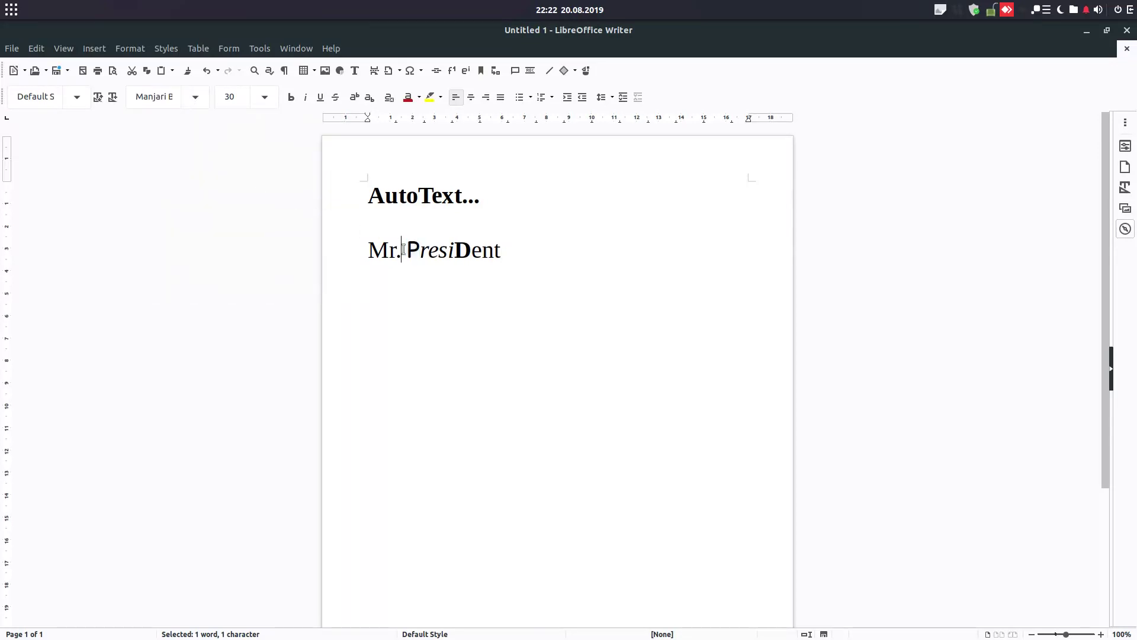
Set the final 'nt' in Roboto Slab at size 44
drag(507, 250, 484, 249)
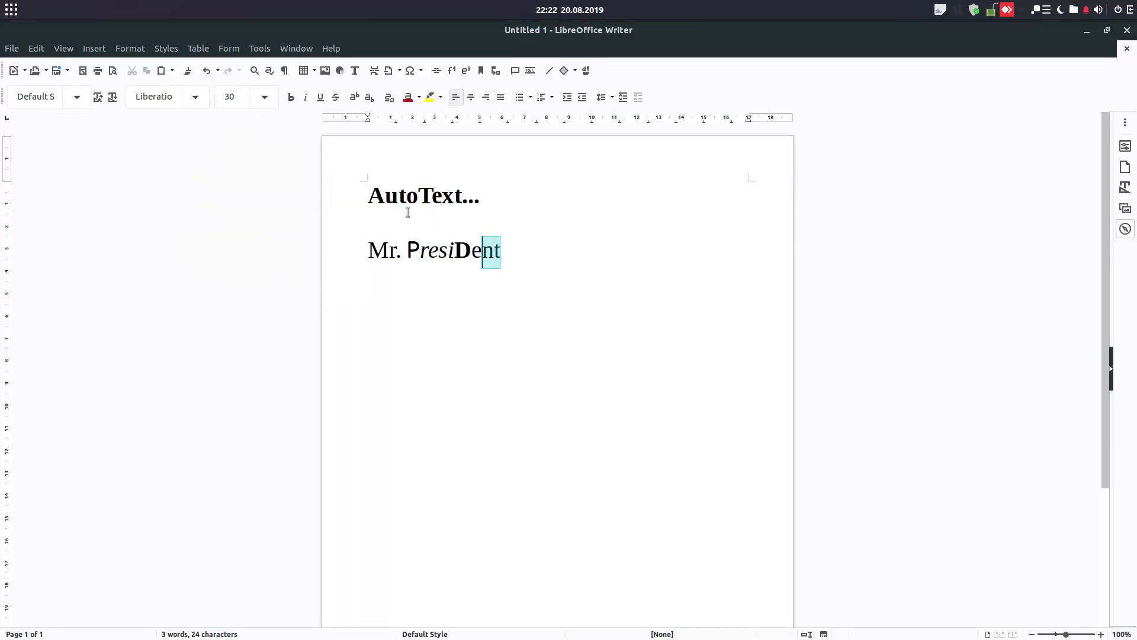
click(195, 97)
click(199, 162)
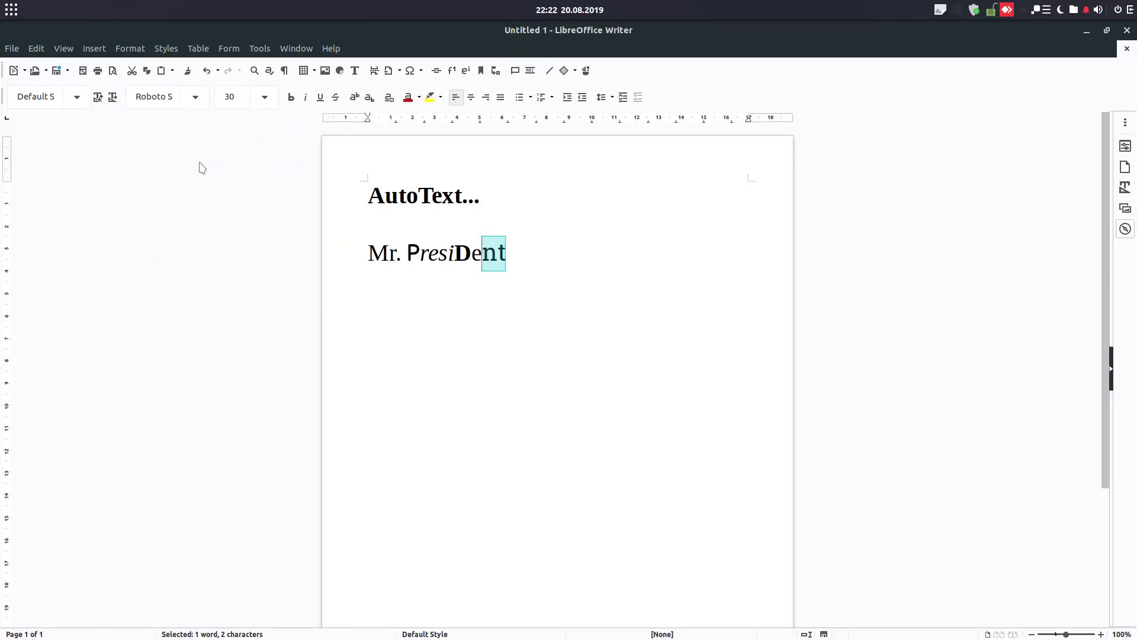
click(508, 259)
drag(483, 256, 511, 256)
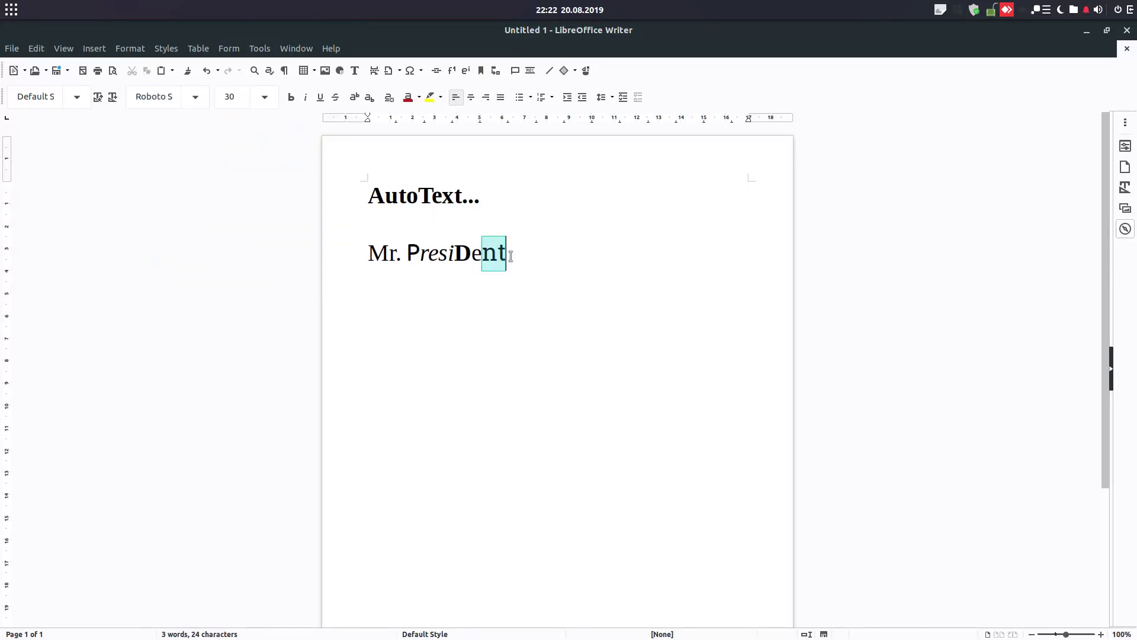
click(265, 97)
scroll(254, 191, down, 5)
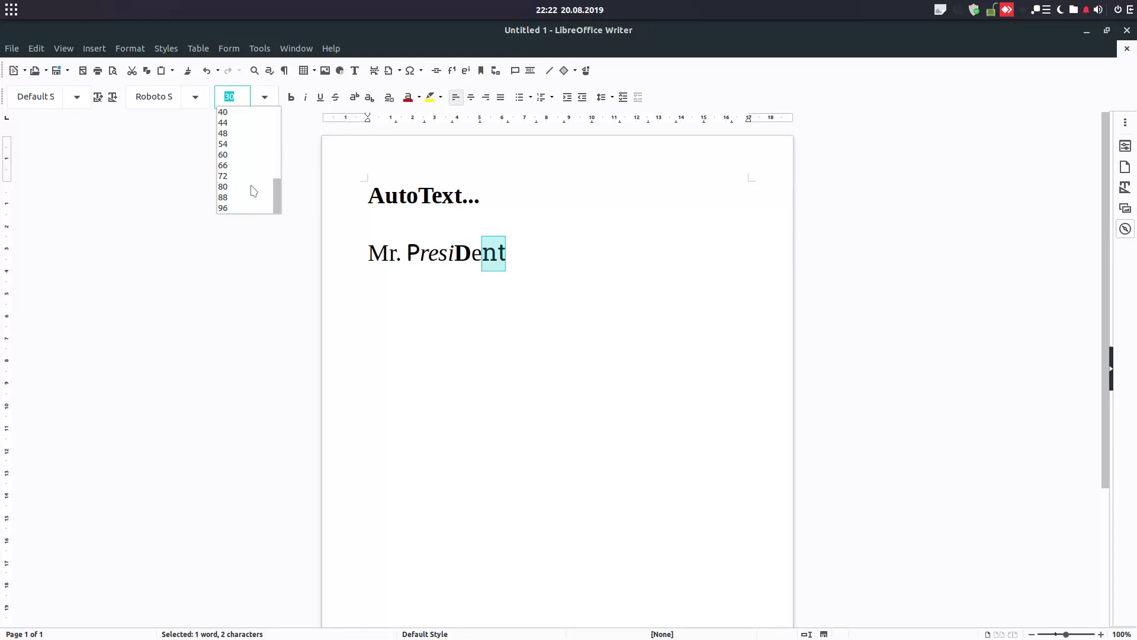
click(240, 123)
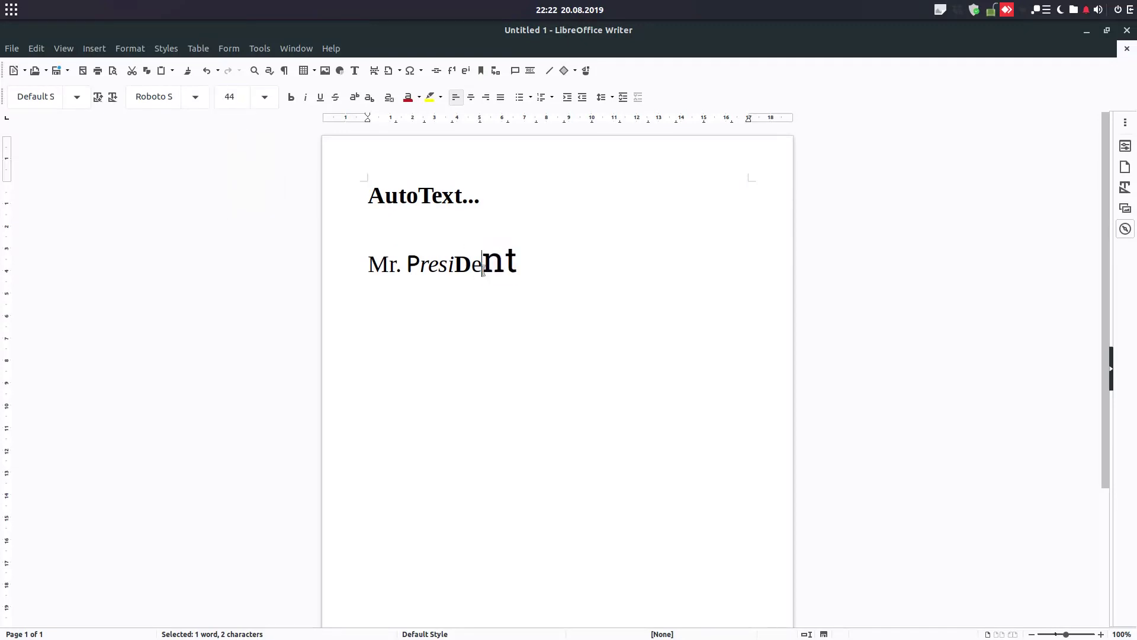
click(524, 262)
Enlarge the 'r.' of Mr. to size 66
click(402, 263)
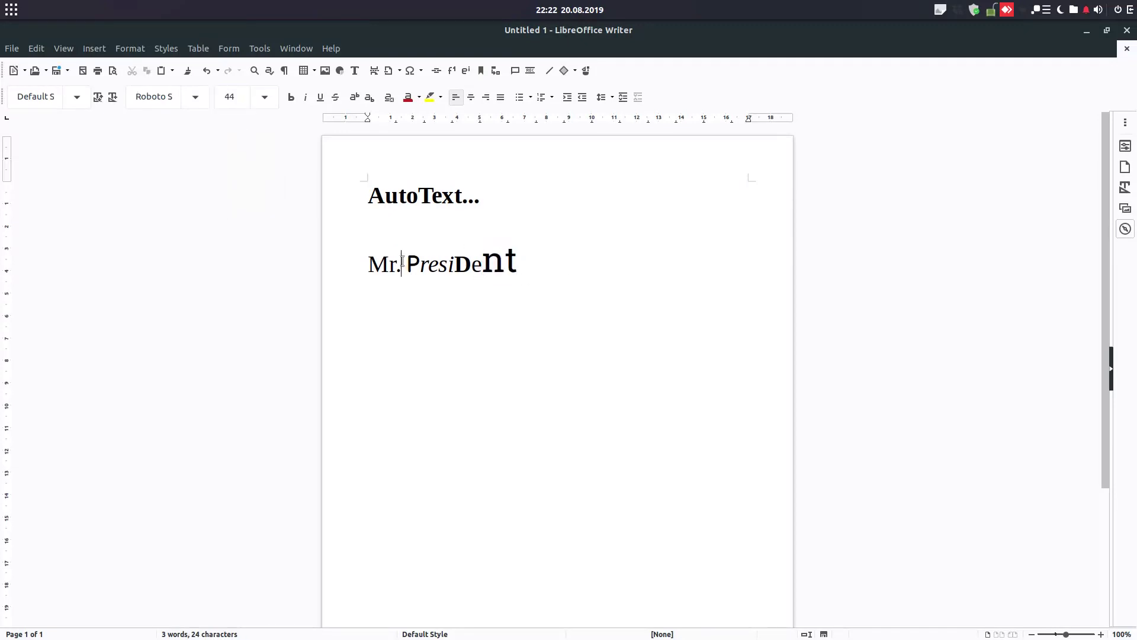
drag(402, 261, 382, 261)
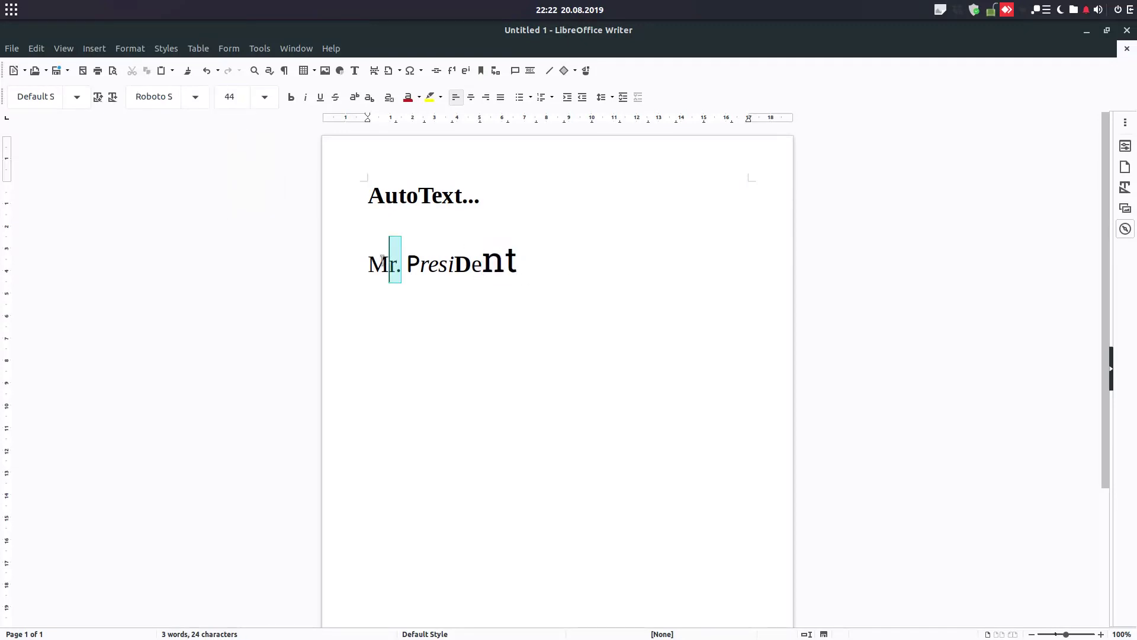
click(264, 97)
click(247, 166)
click(377, 252)
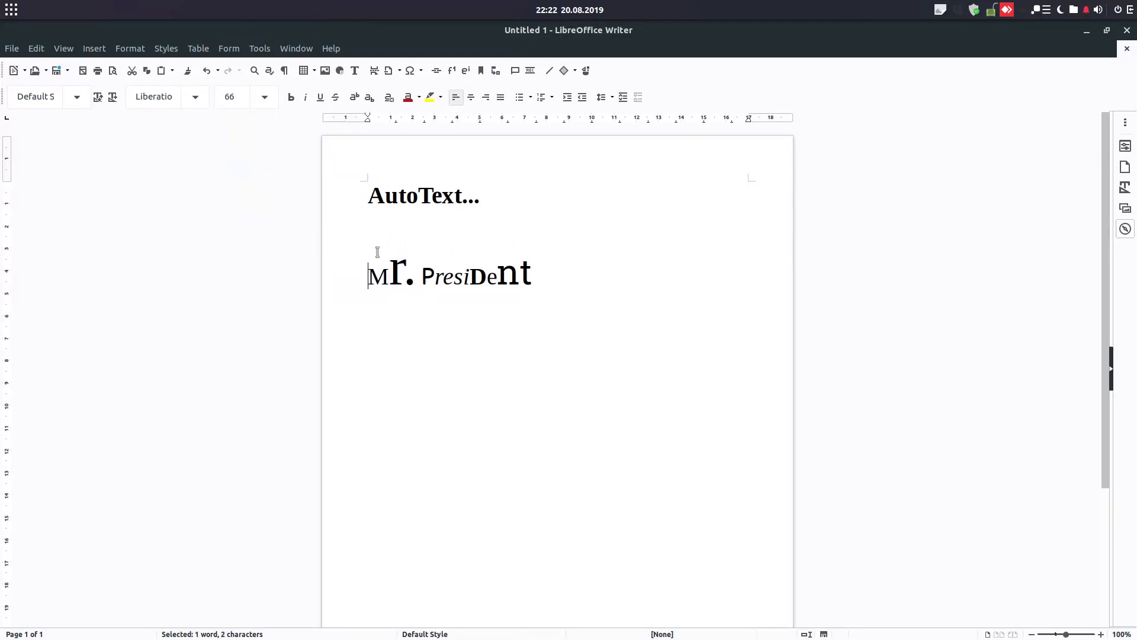
Set the M in Source Serif Pro Black at size 60
drag(363, 275, 385, 276)
click(195, 97)
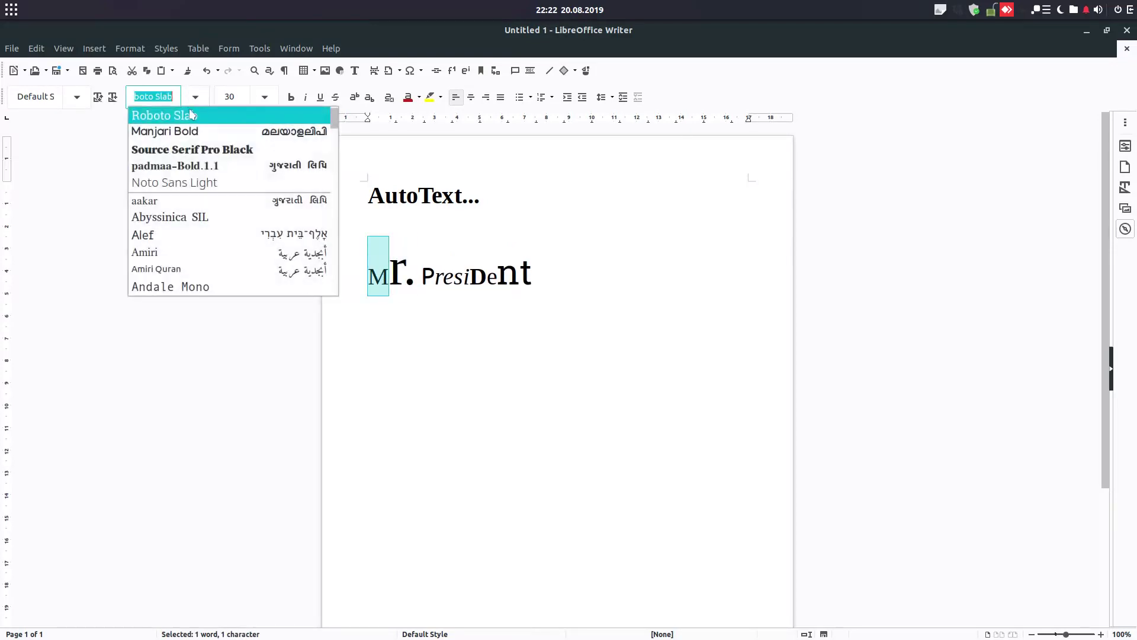
click(199, 155)
click(264, 97)
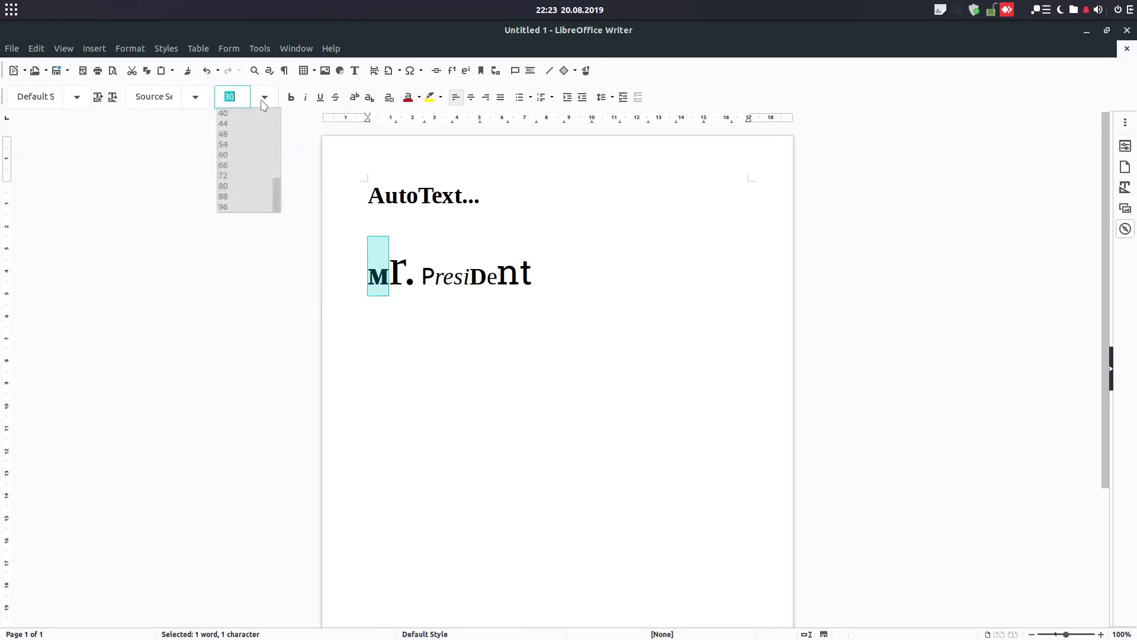
click(249, 154)
click(444, 275)
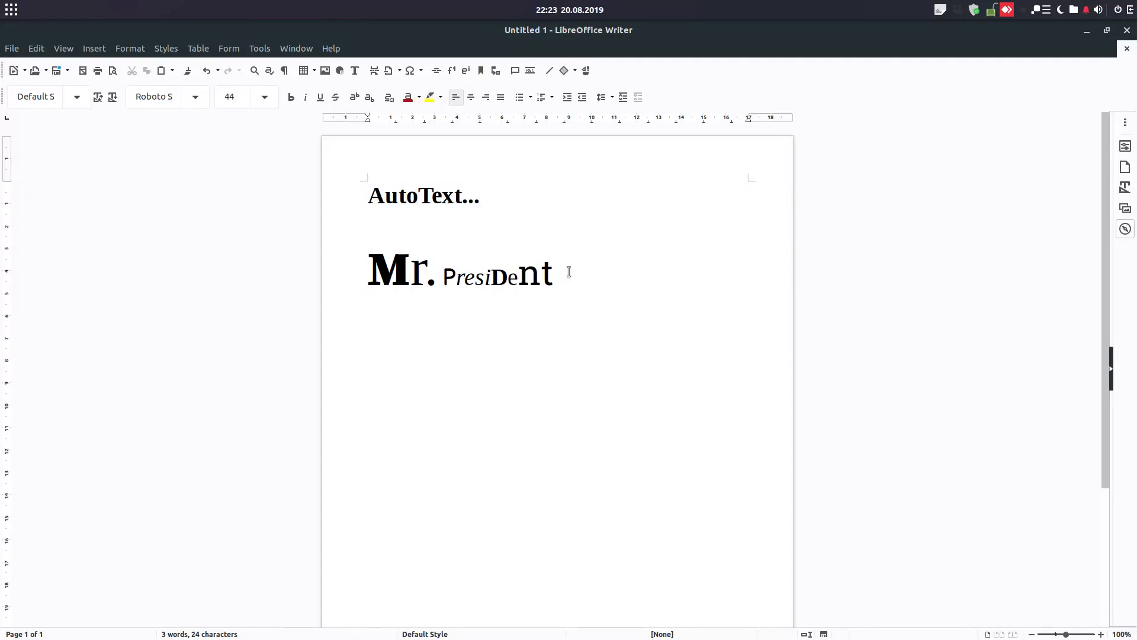
Select the whole 'Mr. PresiDent' line
drag(568, 272, 363, 276)
click(484, 276)
click(554, 275)
drag(555, 276, 377, 273)
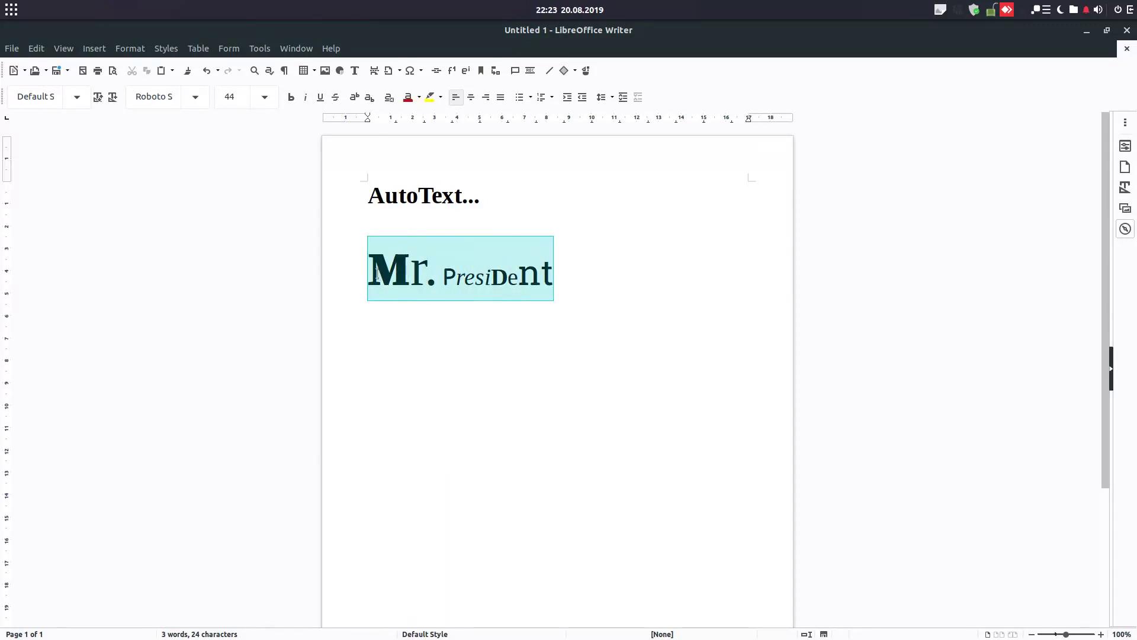
Save the selected line as AutoText 'MrPresident' with shortcut MP under My AutoText
click(259, 49)
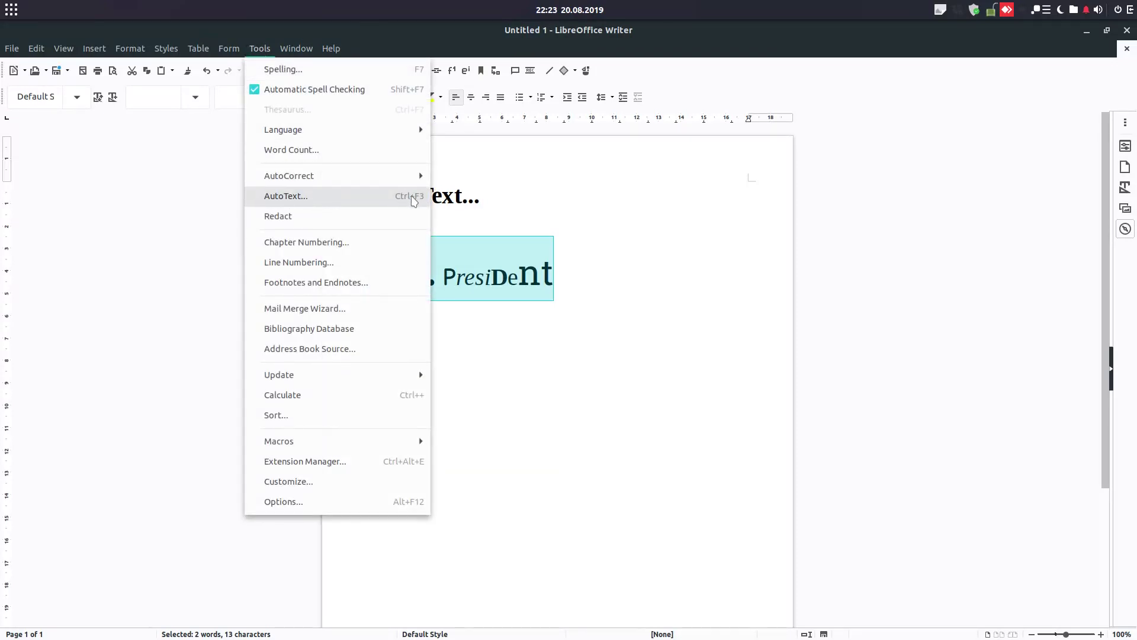
click(413, 201)
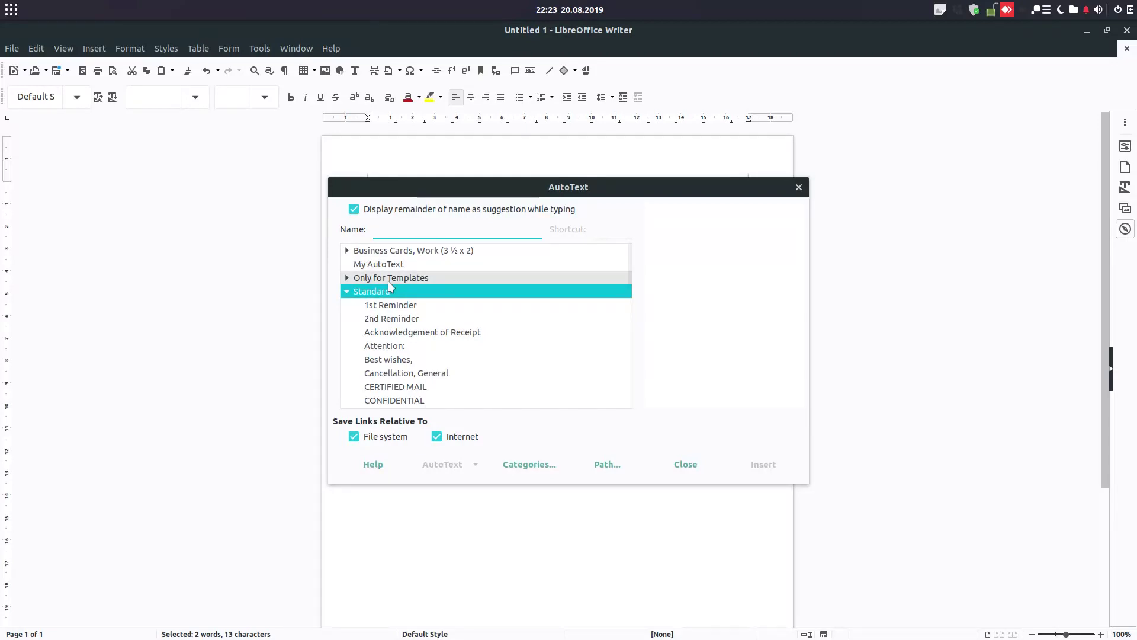
click(388, 265)
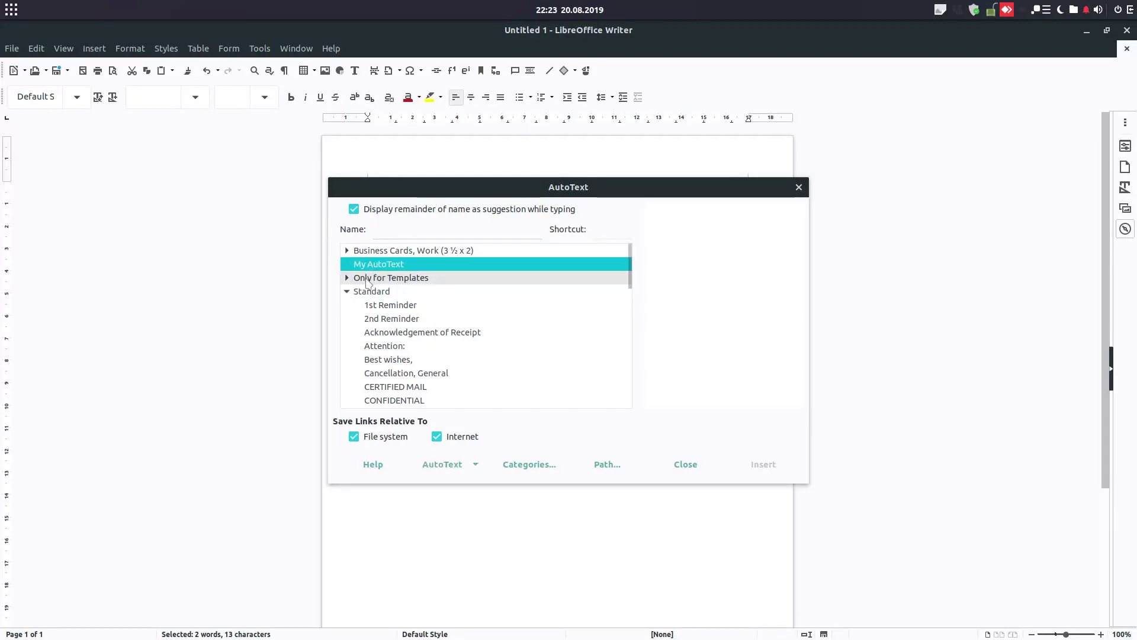
click(347, 291)
click(401, 229)
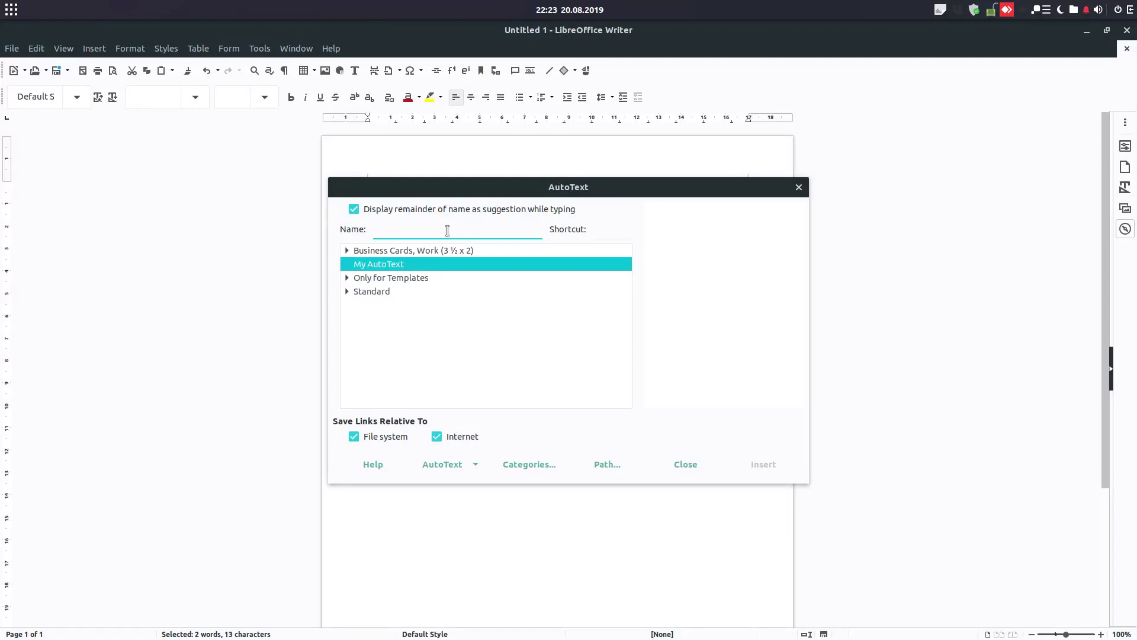
text(MrPresident)
key(Tab)
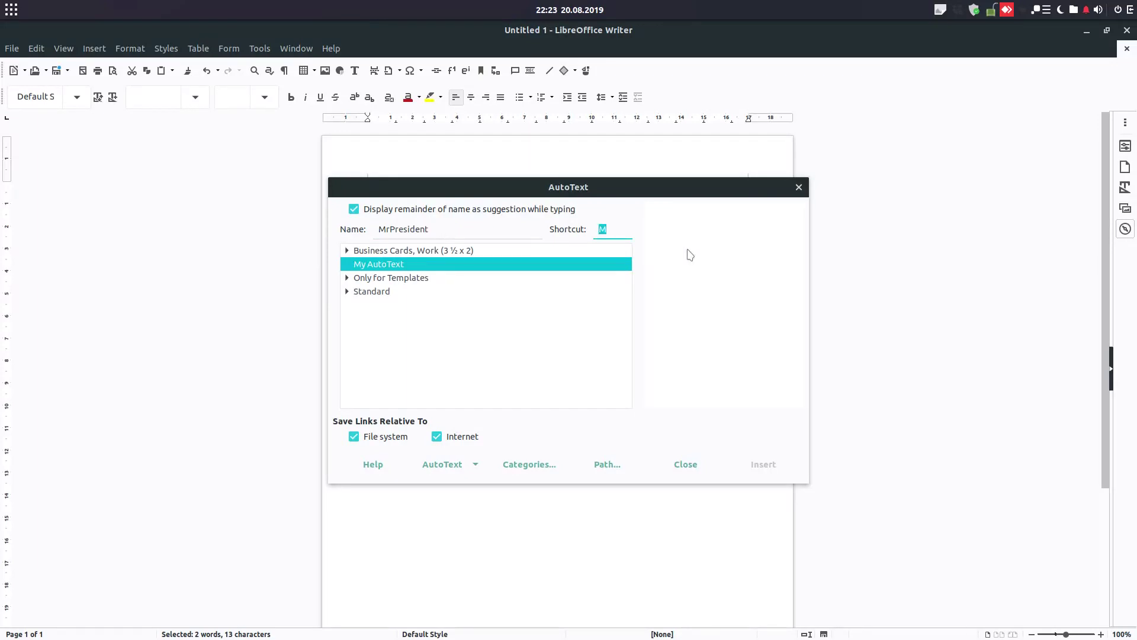
click(616, 230)
click(468, 464)
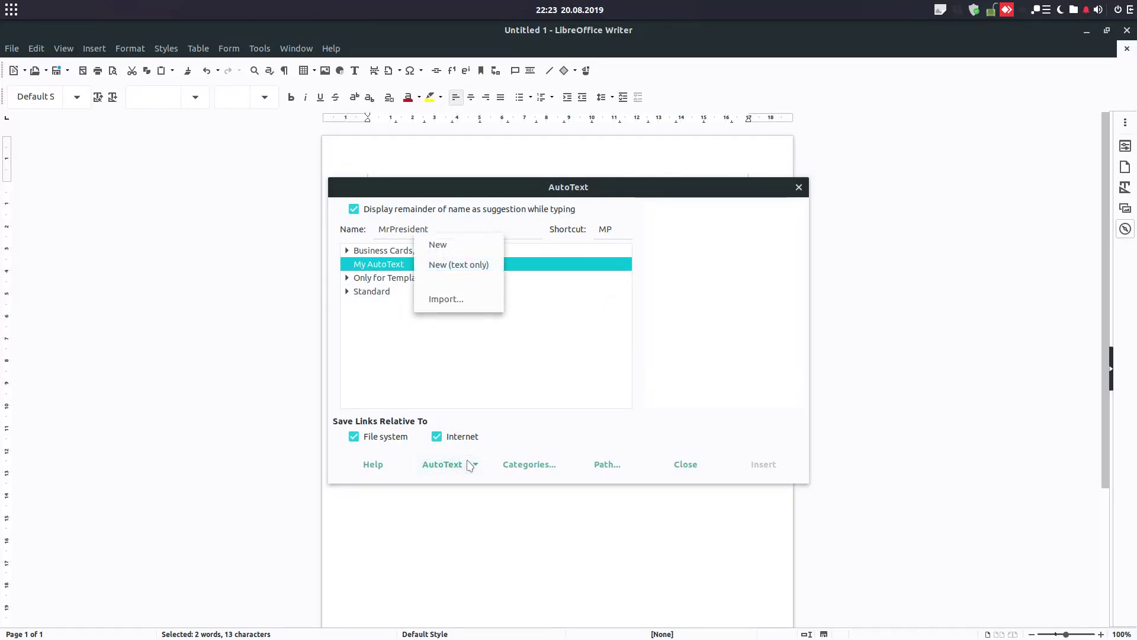
click(450, 249)
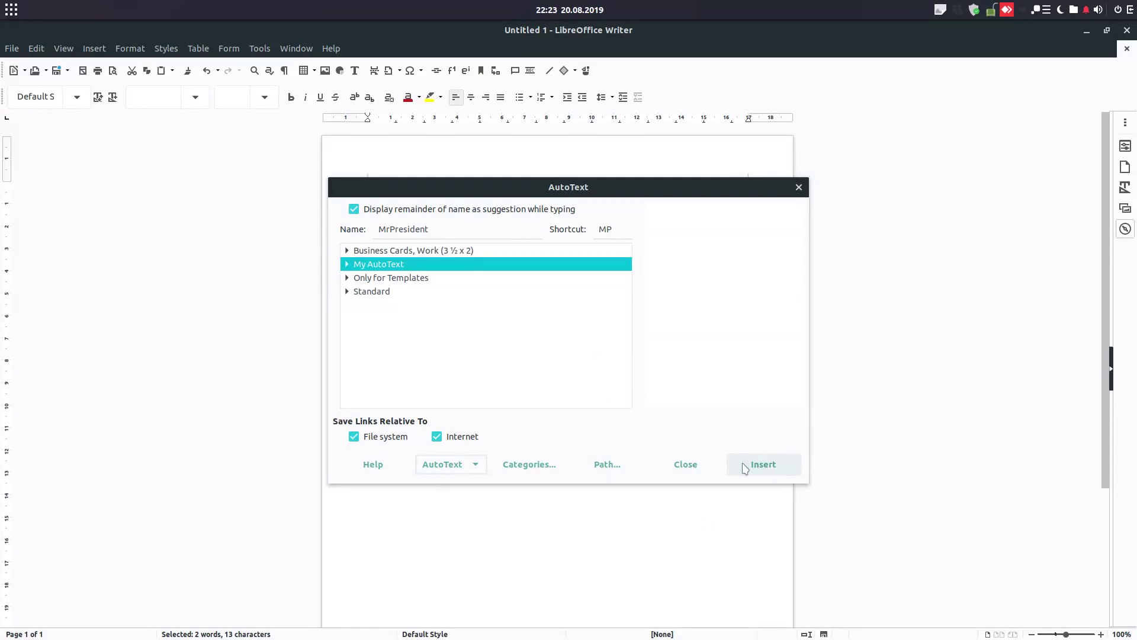
Add an empty line after Mr. PresiDent and create a new blank text document
click(706, 466)
click(595, 292)
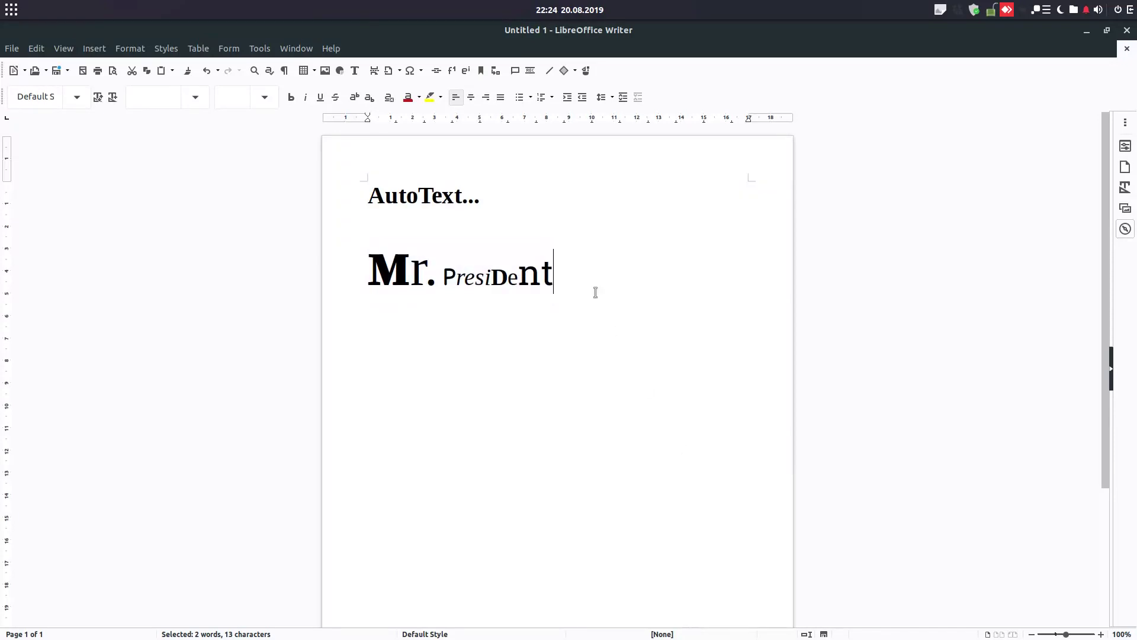
key(Return)
key(Return)
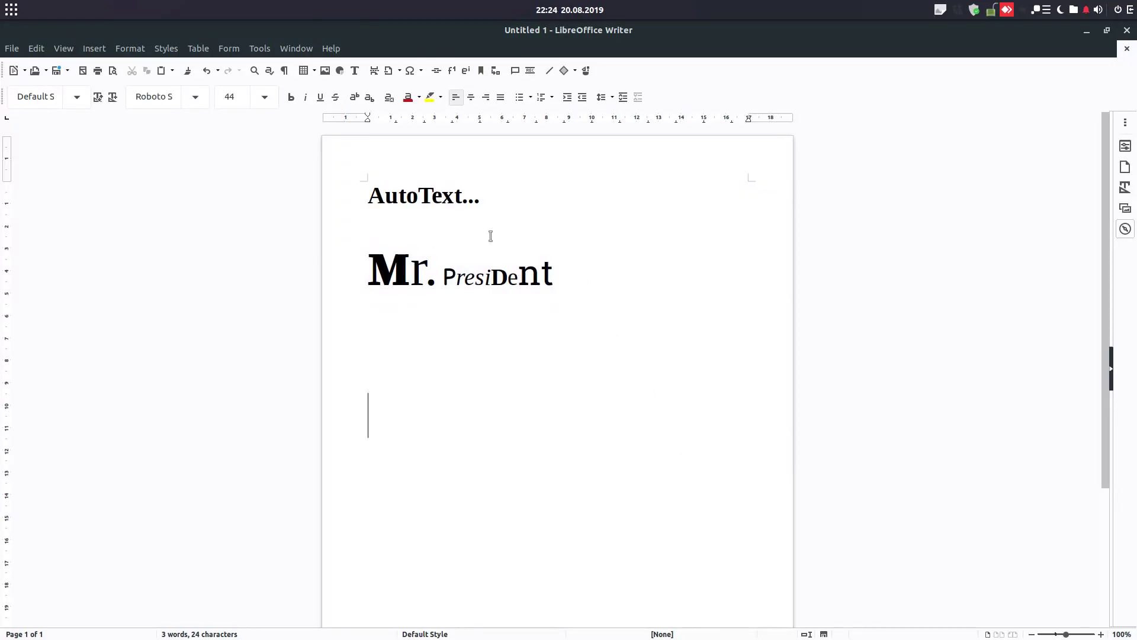
click(24, 71)
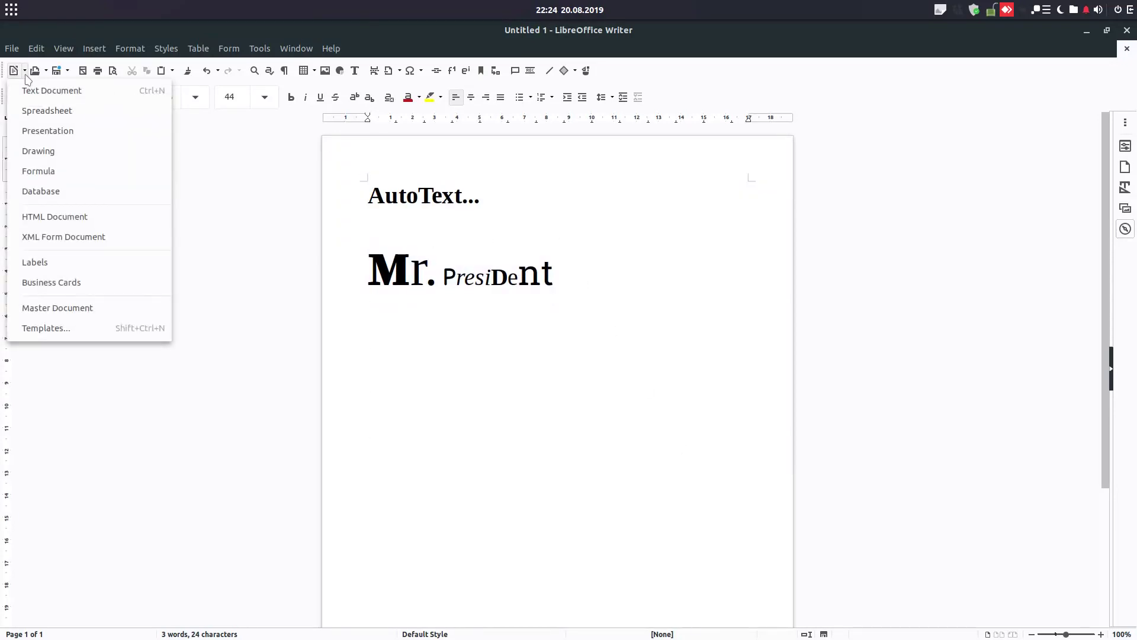
click(33, 92)
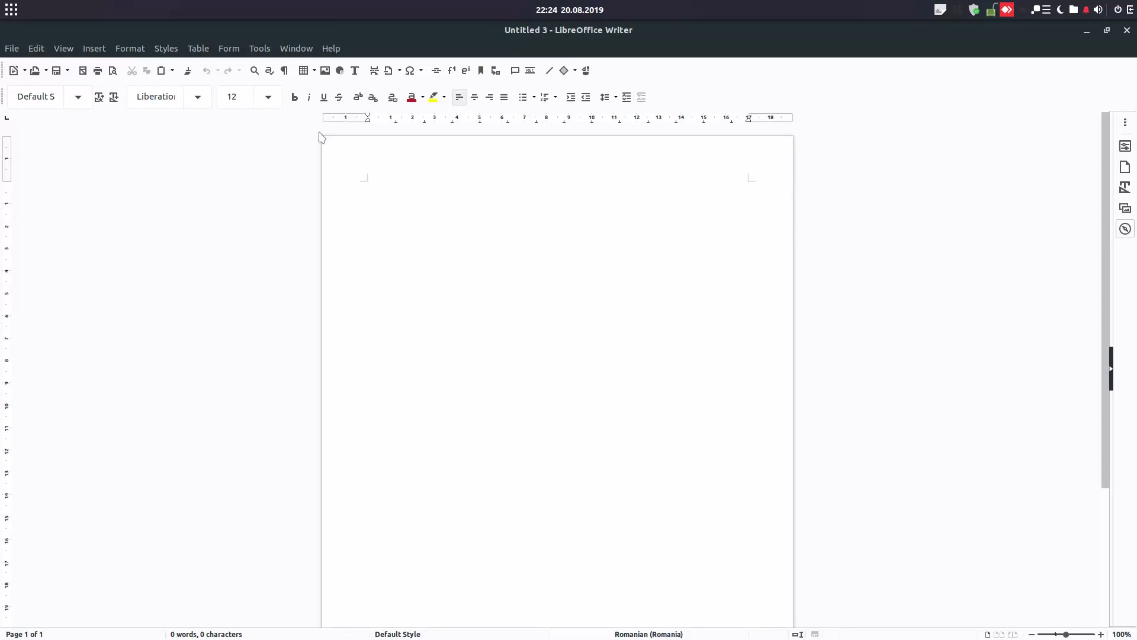
Insert the MrPresident AutoText entry, then expand the MP shortcut with F3
click(264, 51)
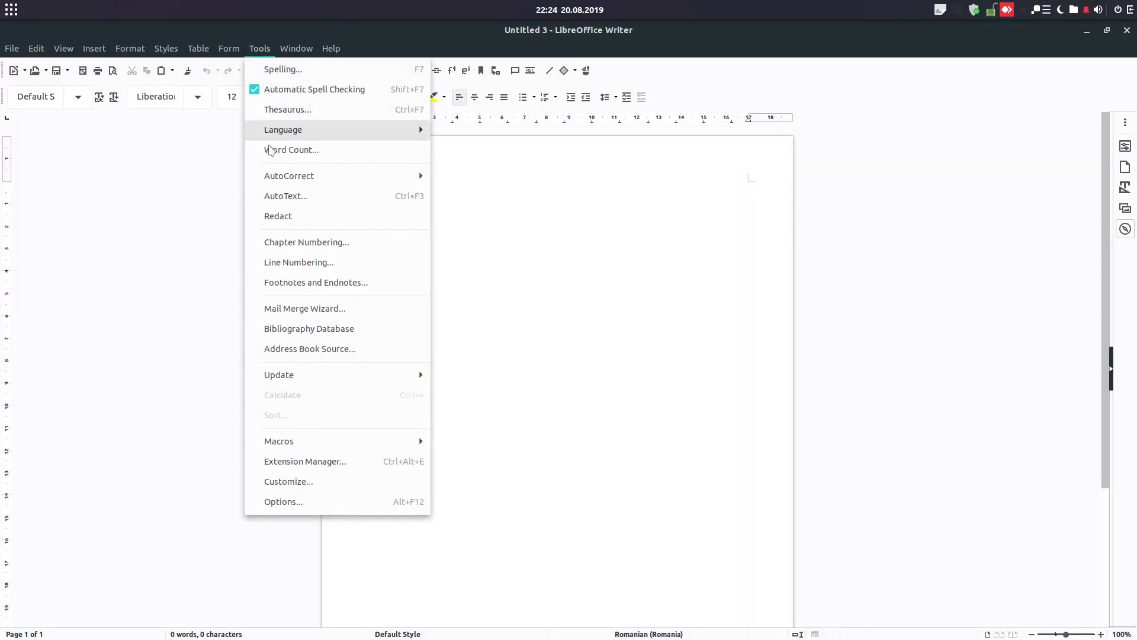
click(528, 228)
click(268, 50)
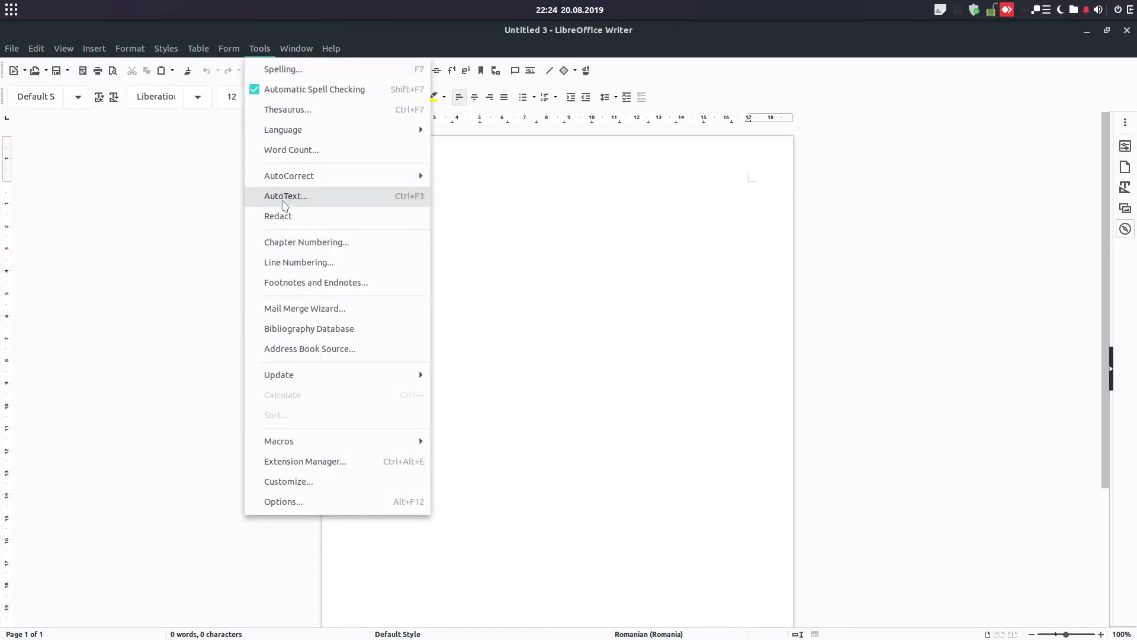
click(376, 200)
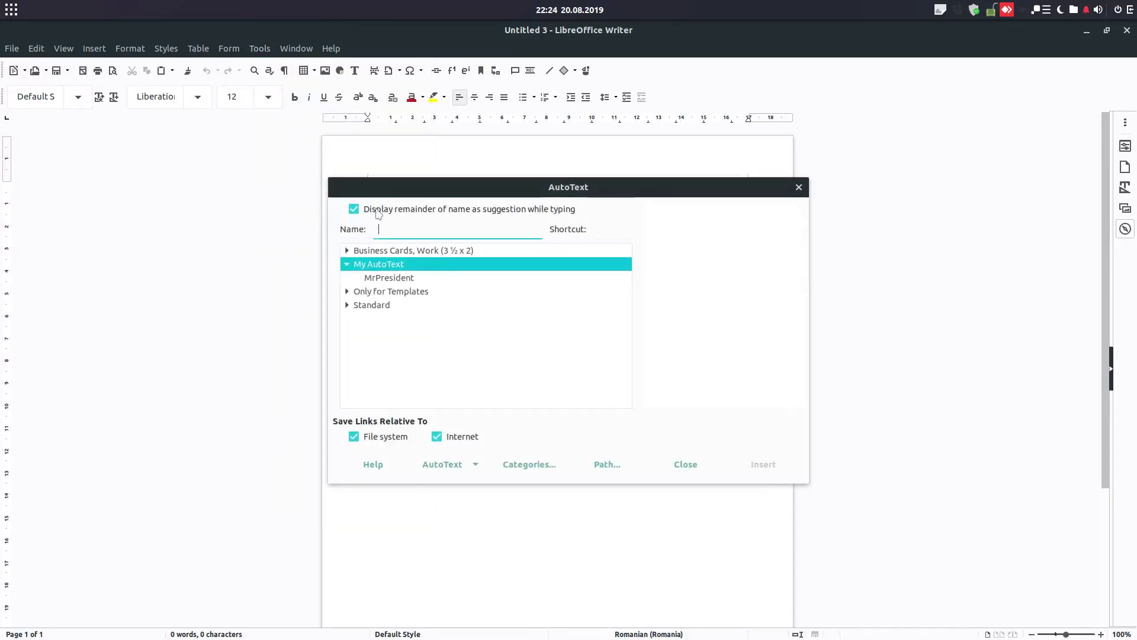
click(415, 278)
click(755, 464)
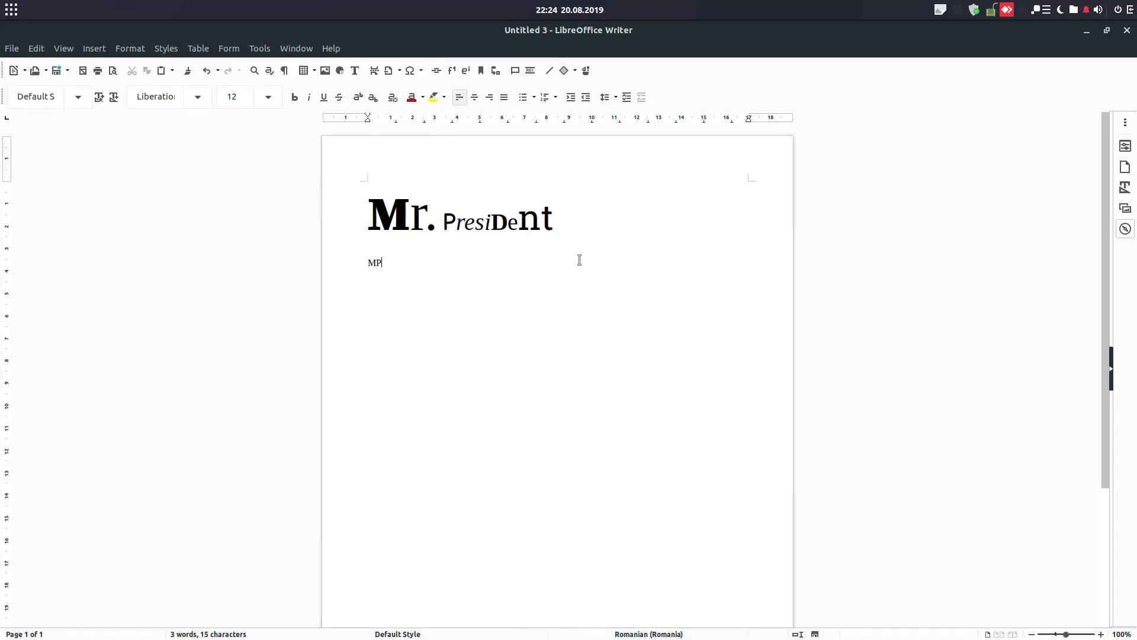
key(F3)
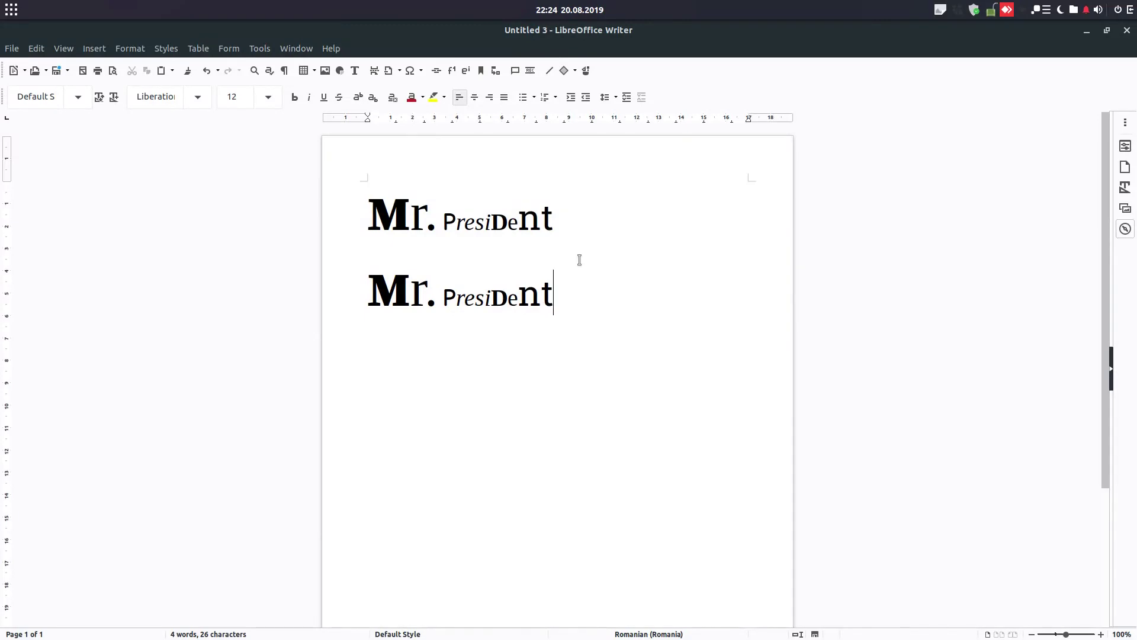
Clear the test document and re-test expanding MP with F3
key(ctrl+a)
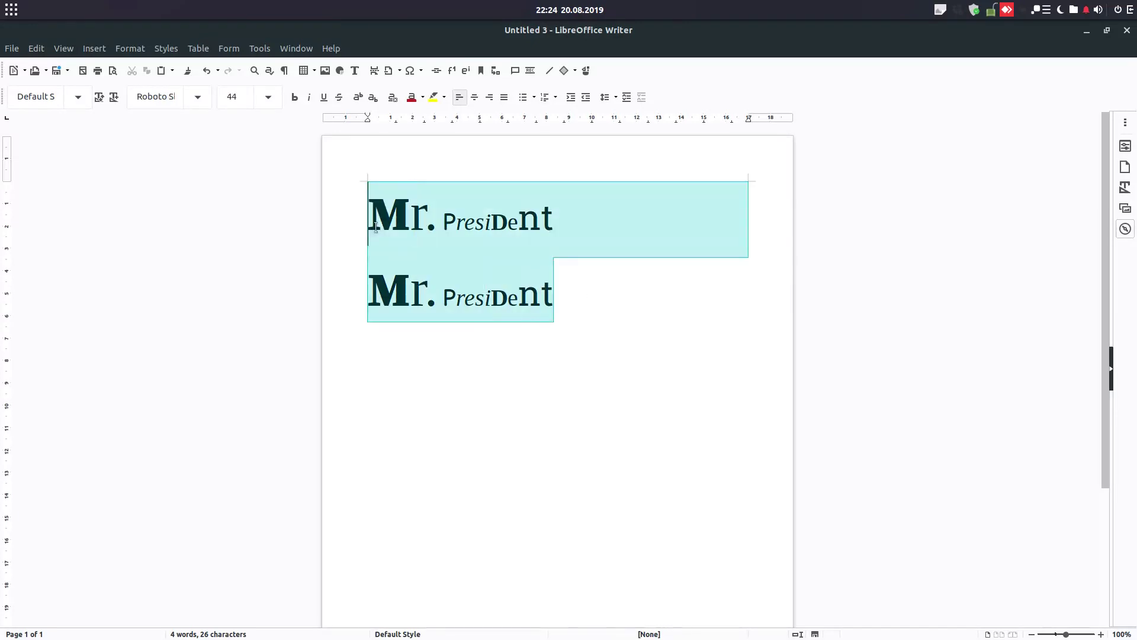
key(Delete)
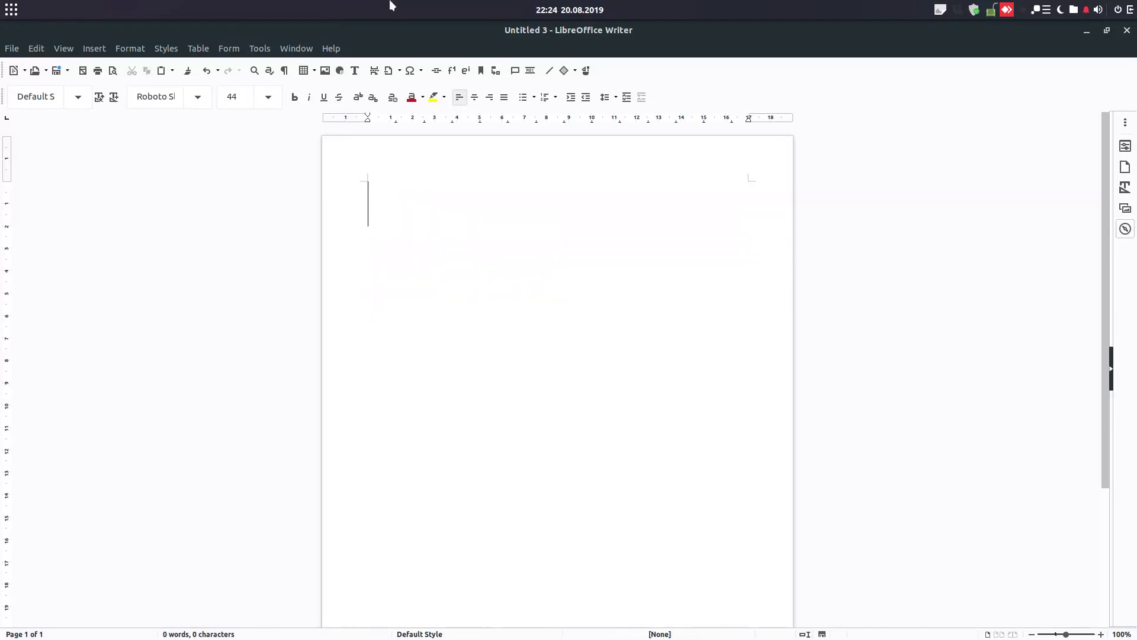
text(MP)
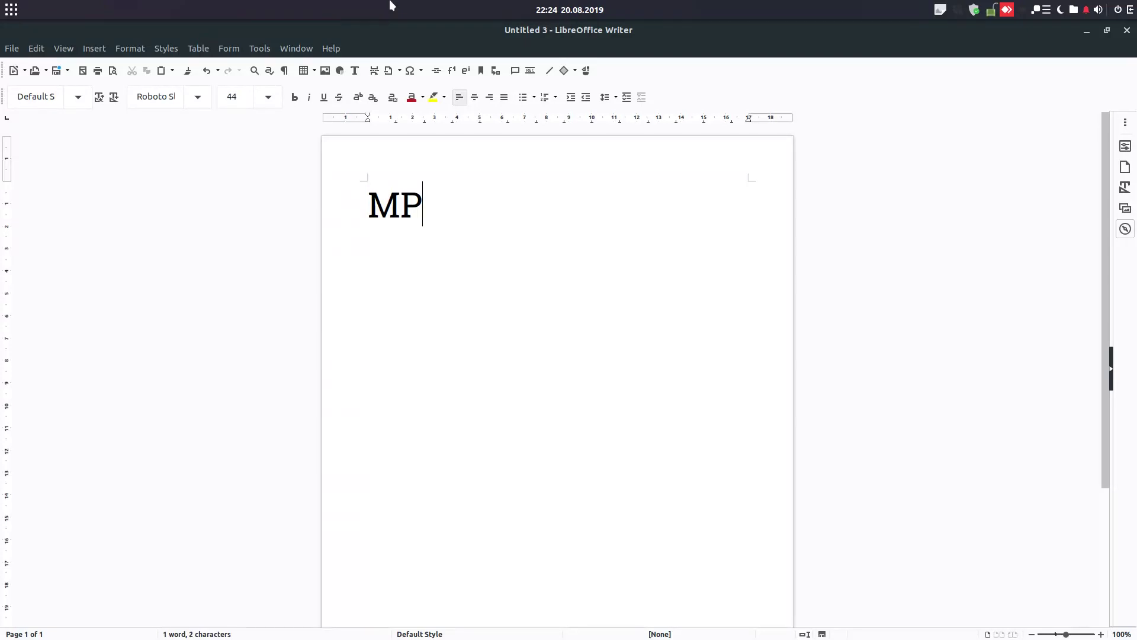
key(F3)
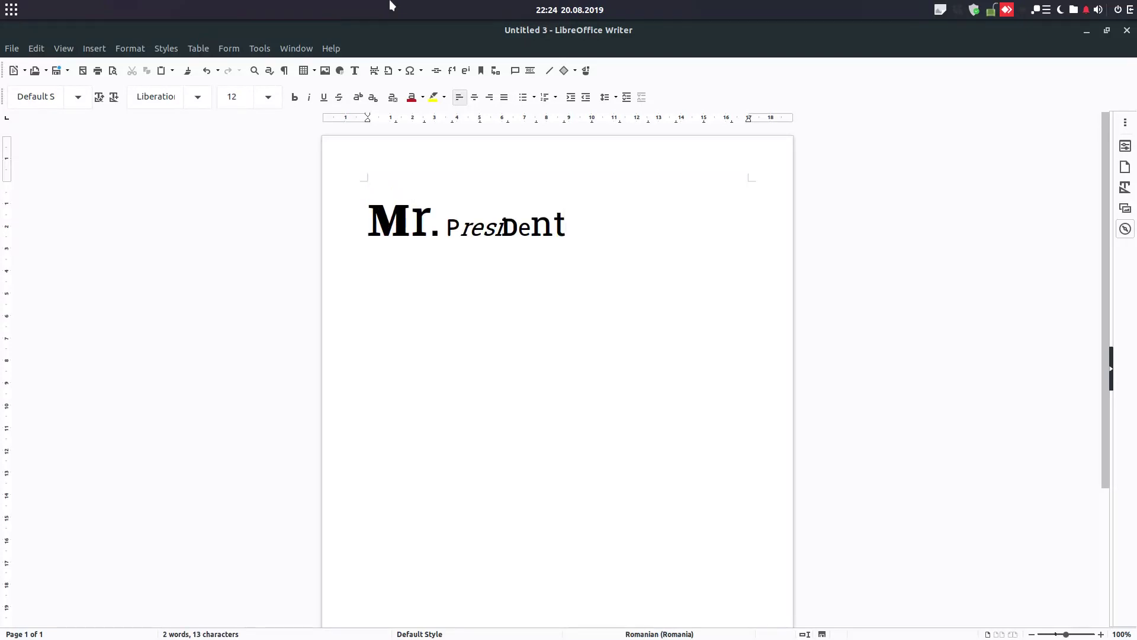
key(ctrl+a)
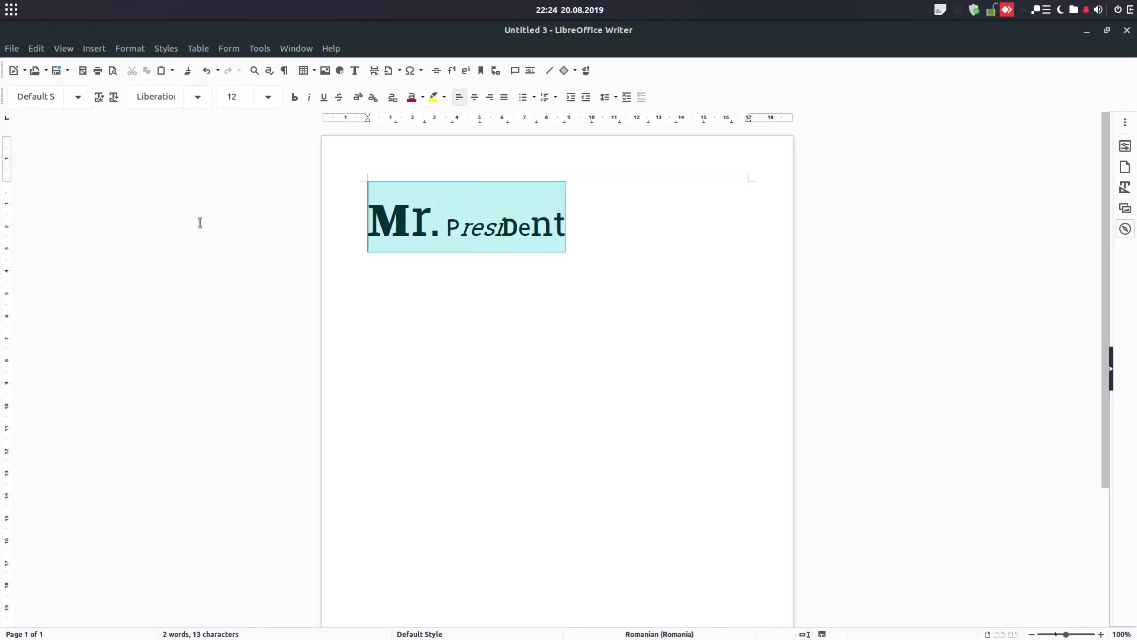
key(Delete)
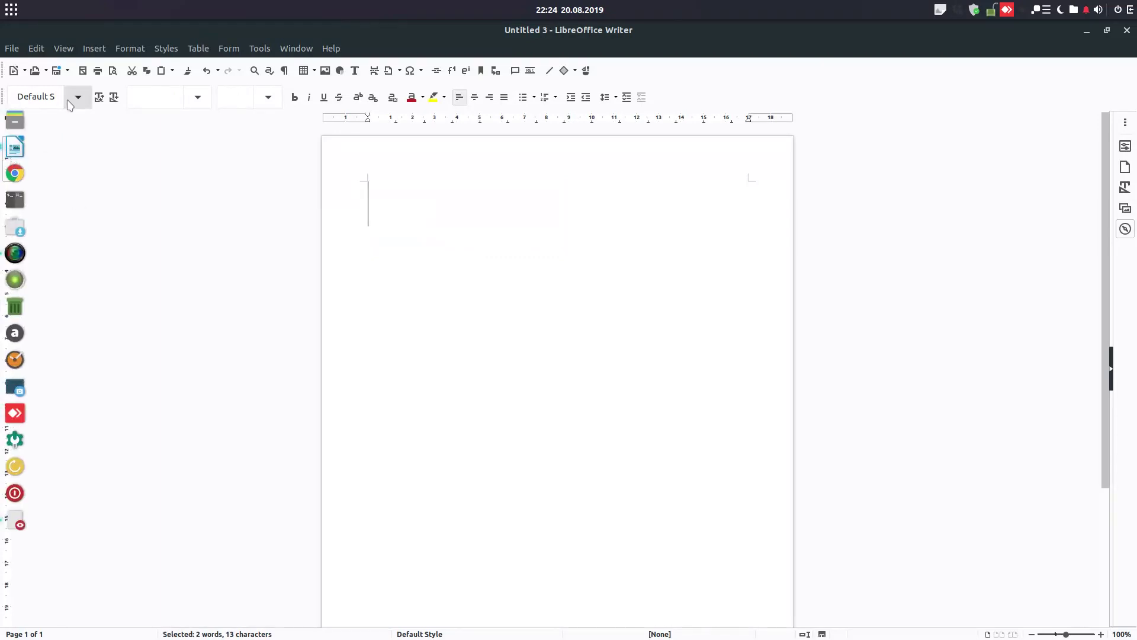
click(77, 96)
click(69, 121)
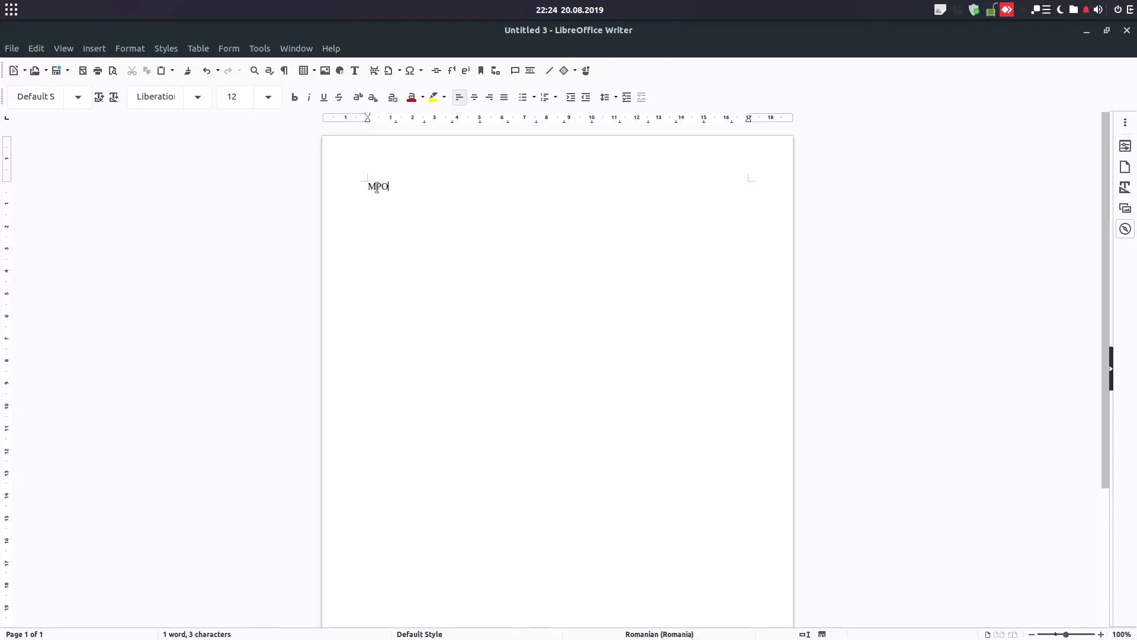
key(F3)
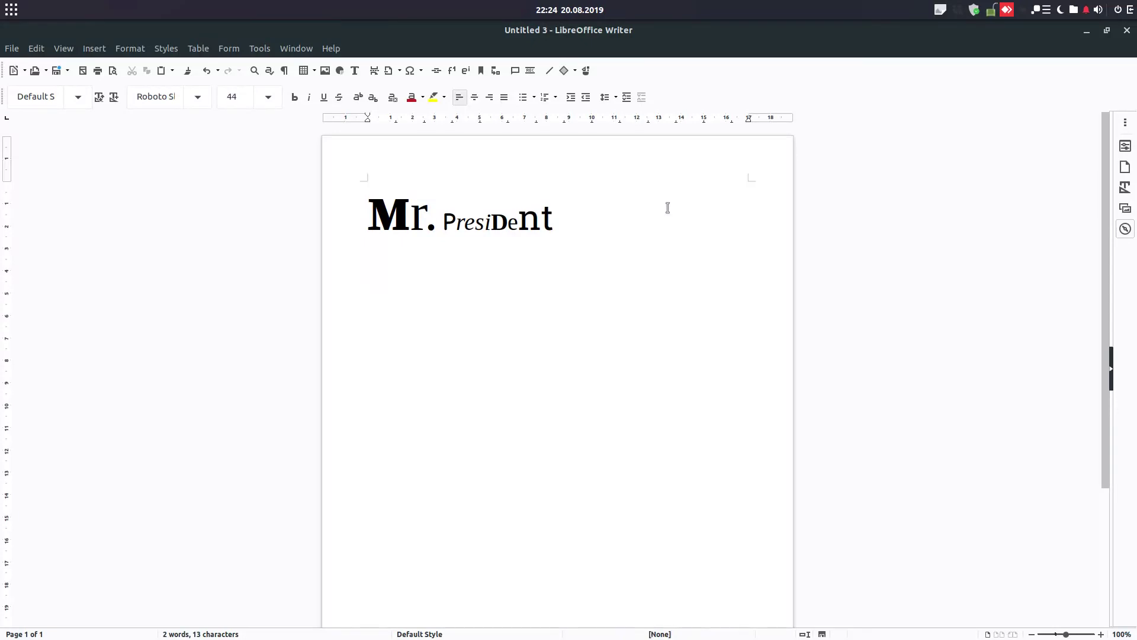
Close the test document without saving and delete the Mr. PresiDent line in the original
click(1127, 30)
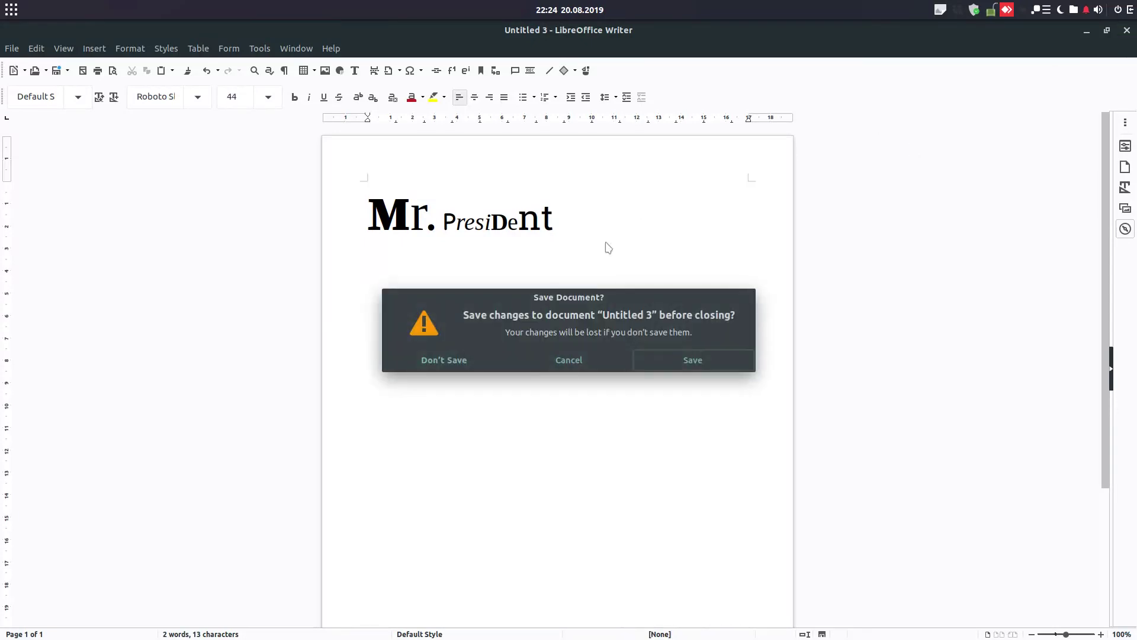
click(481, 354)
drag(587, 269, 369, 270)
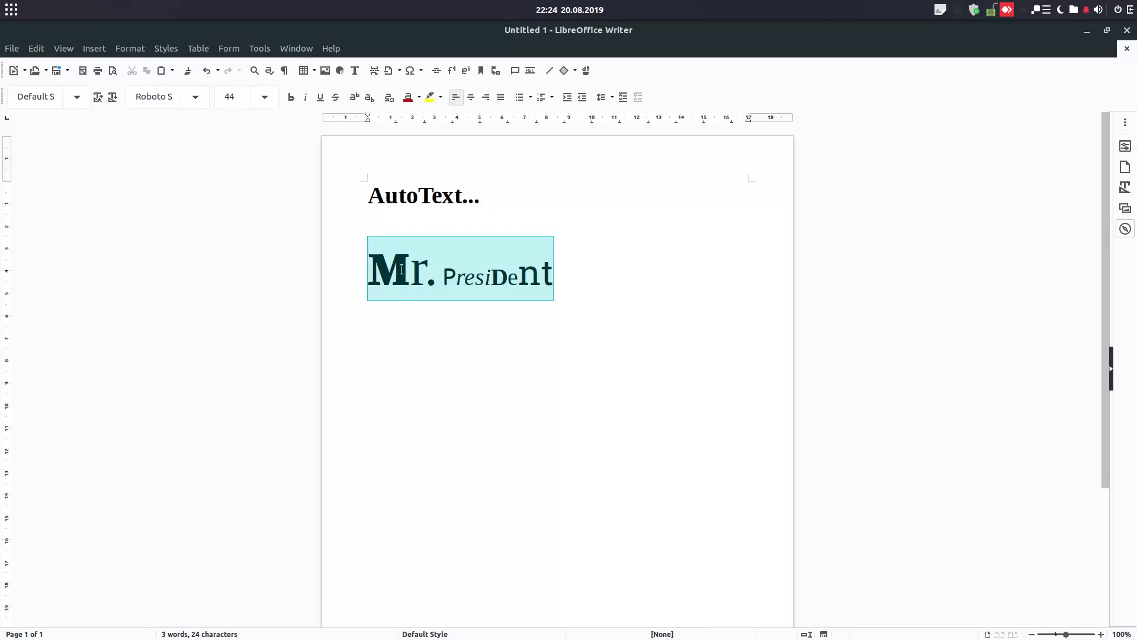
key(Delete)
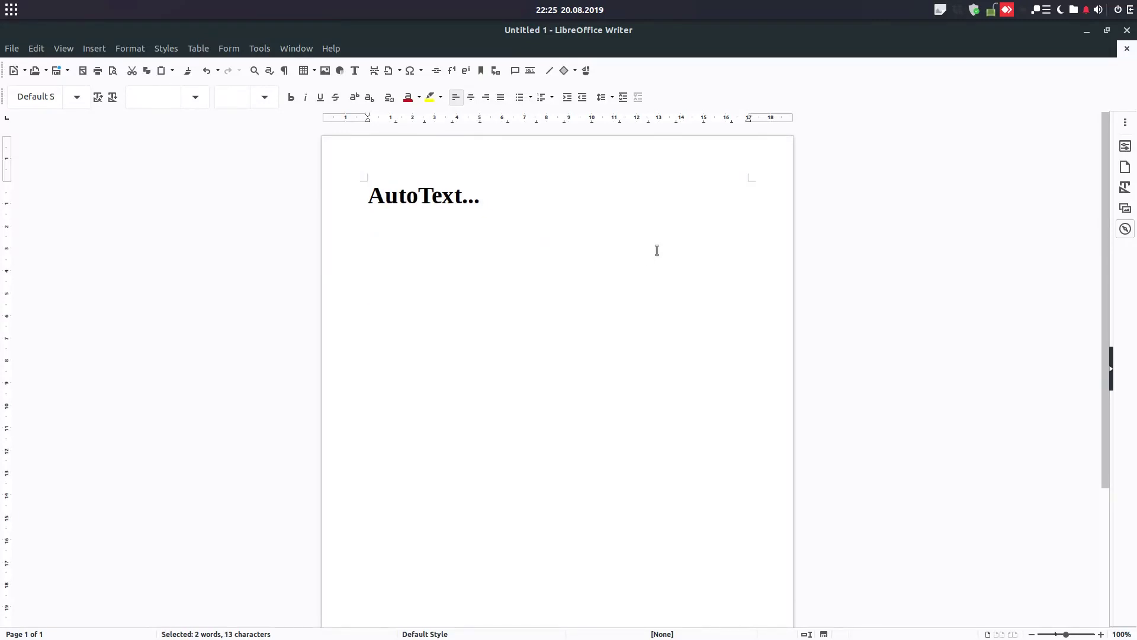
Type a Name line with the first name and a Tel line with the phone number
text(Na)
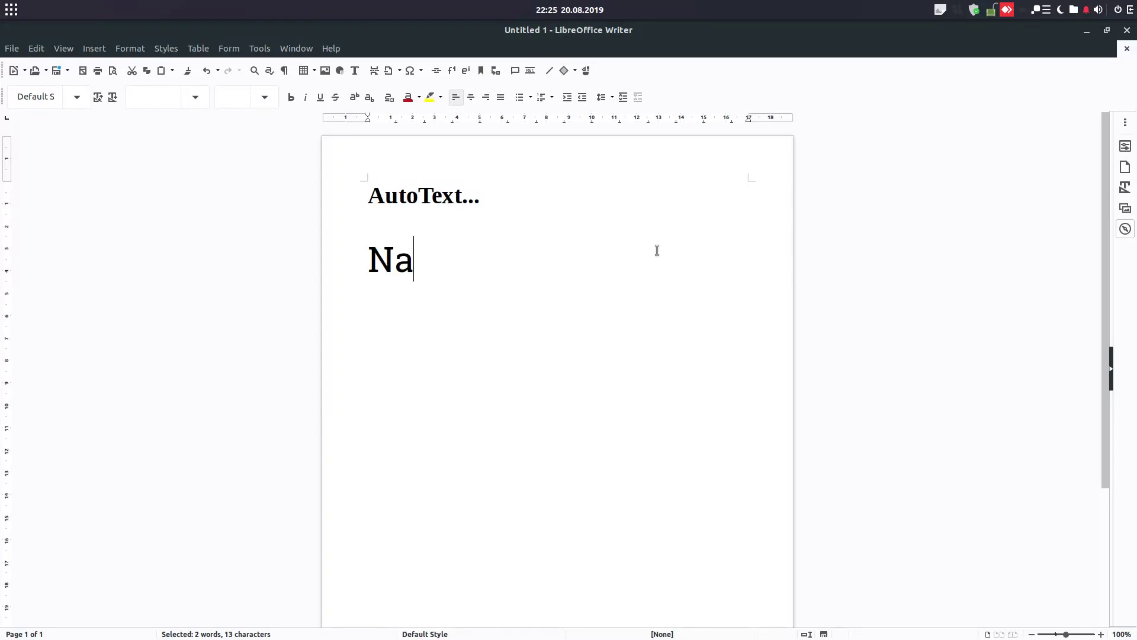
text(me: John)
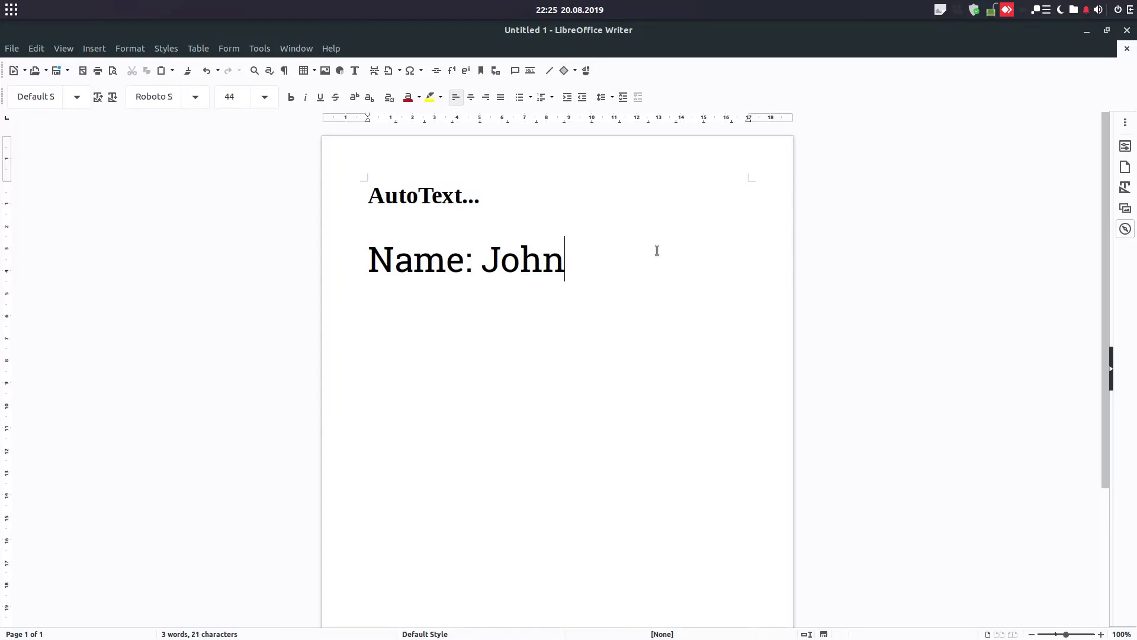
key(Return)
text(Tel.)
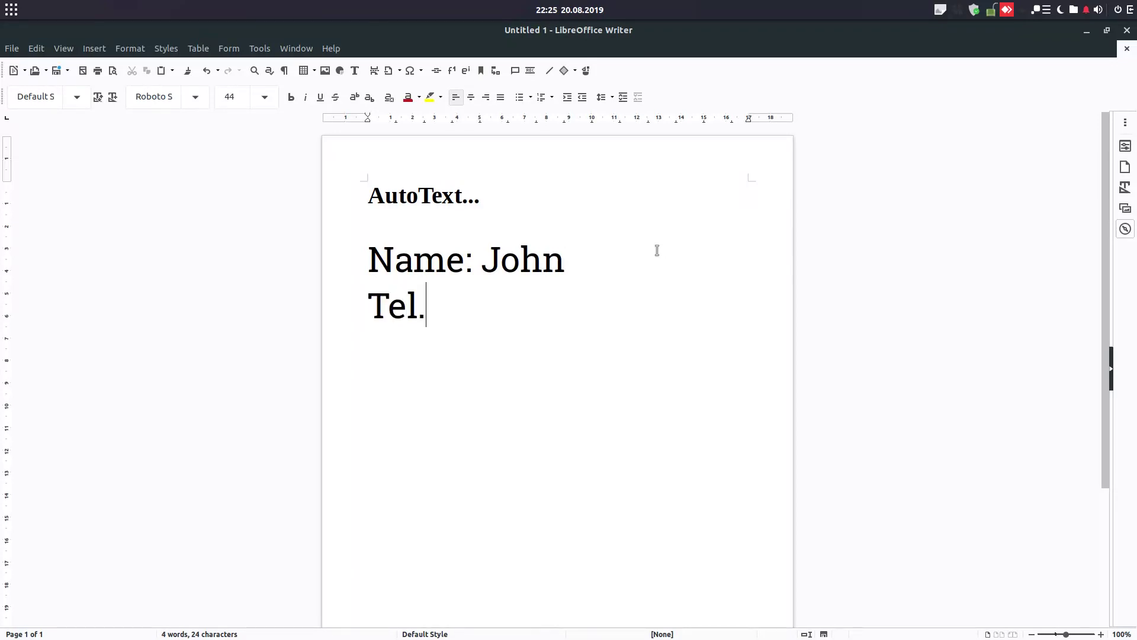
text(:)
key(BackSpace)
key(Right)
text(050-525-525)
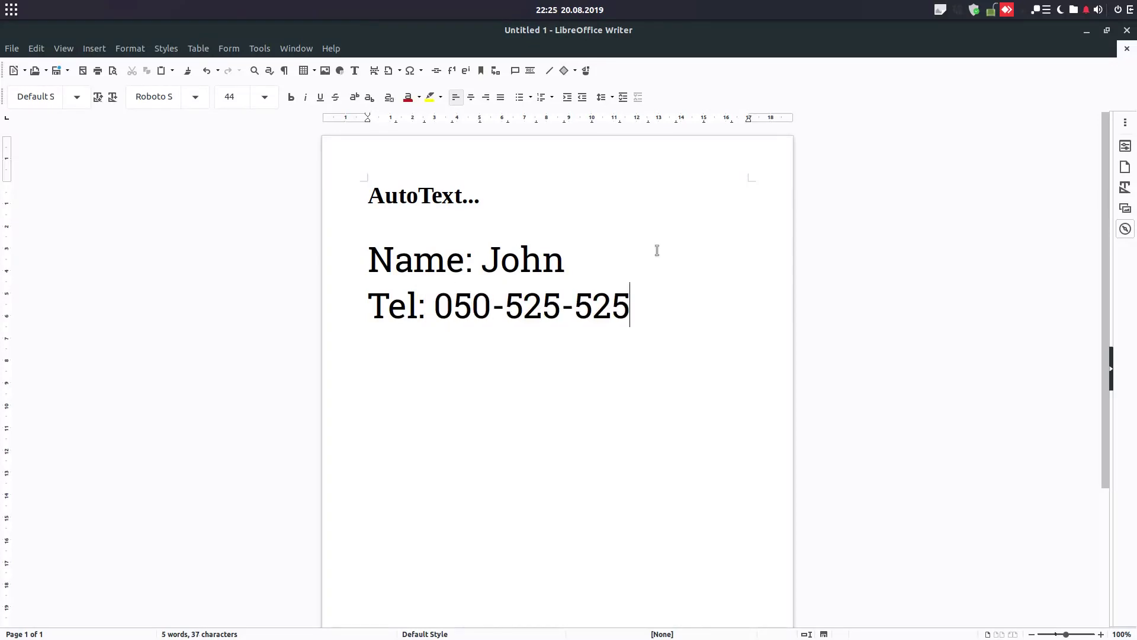
Start a third line, trying a 'Site' label and then deleting it
key(Return)
text(www)
key(BackSpace)
key(BackSpace)
key(BackSpace)
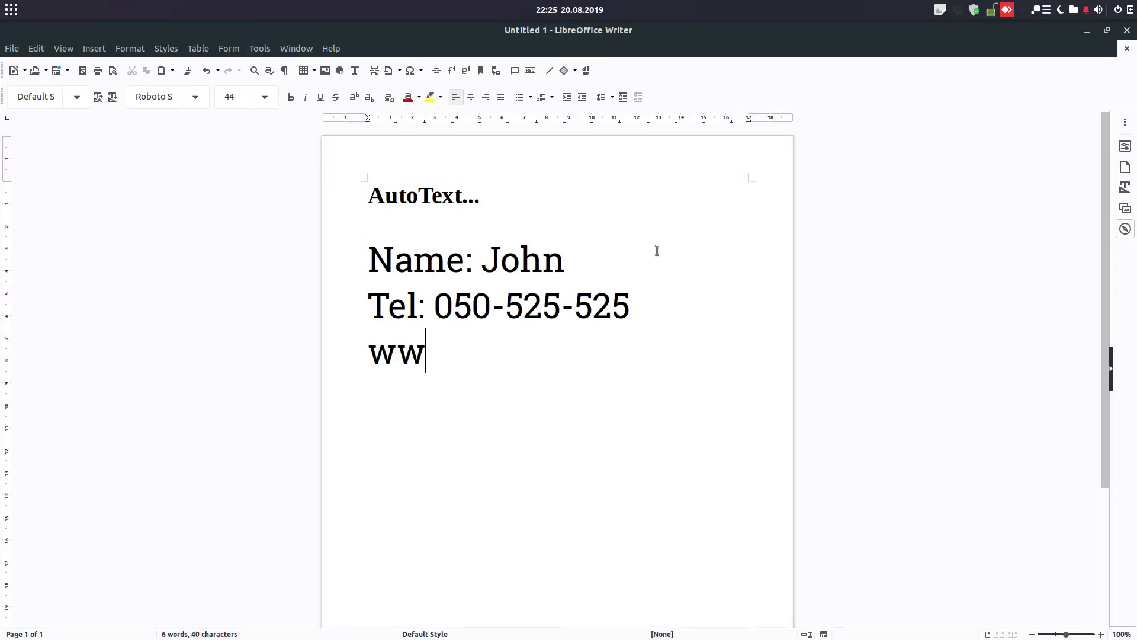
text(site)
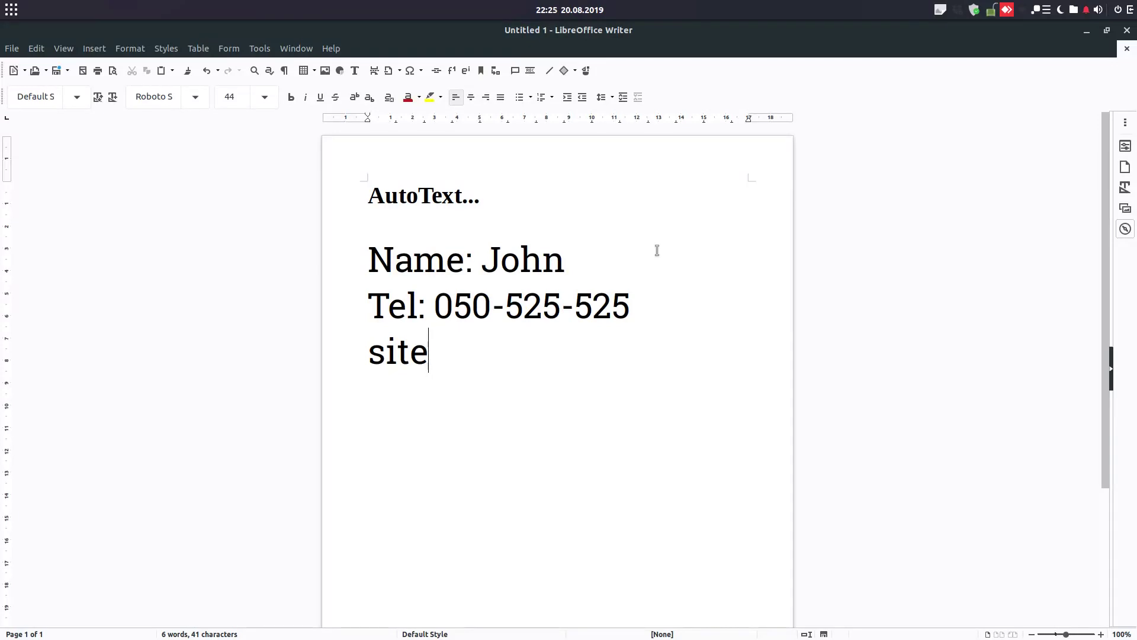
key(BackSpace)
key(Left)
key(Left)
key(Left)
key(Left)
key(Delete)
text(S)
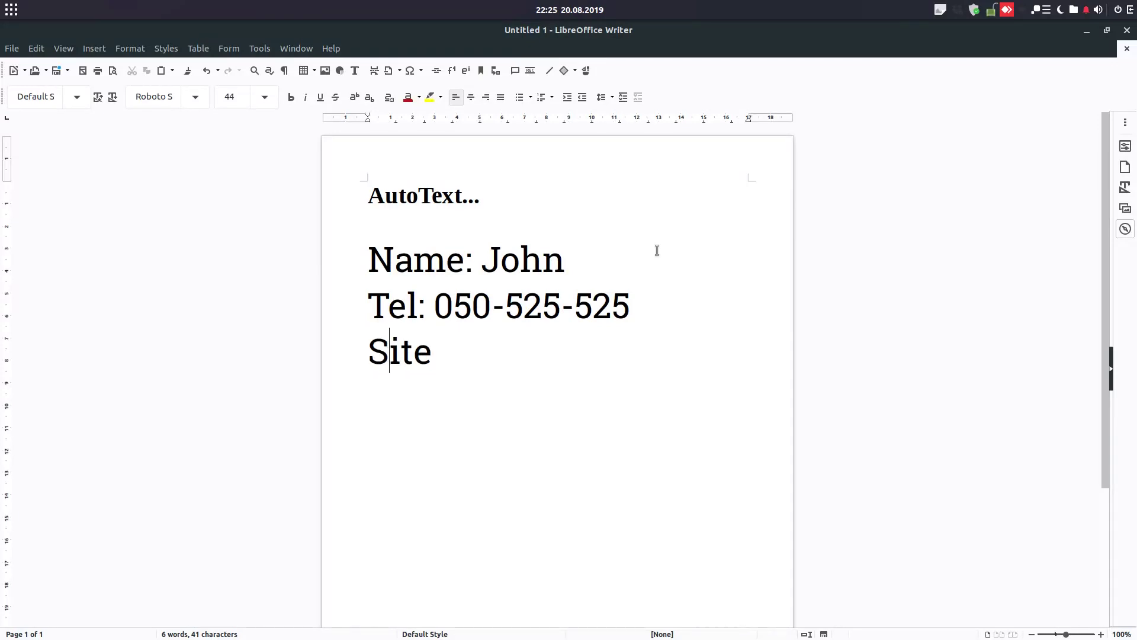
key(Left)
key(Delete)
key(Delete)
key(Delete)
key(Delete)
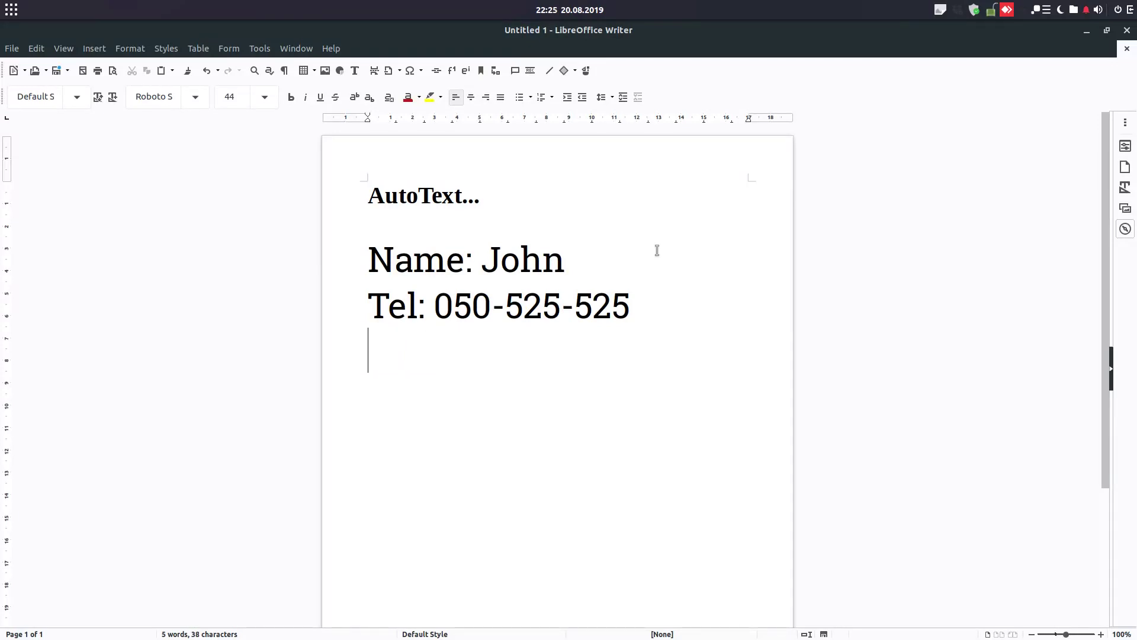
text(WEB: )
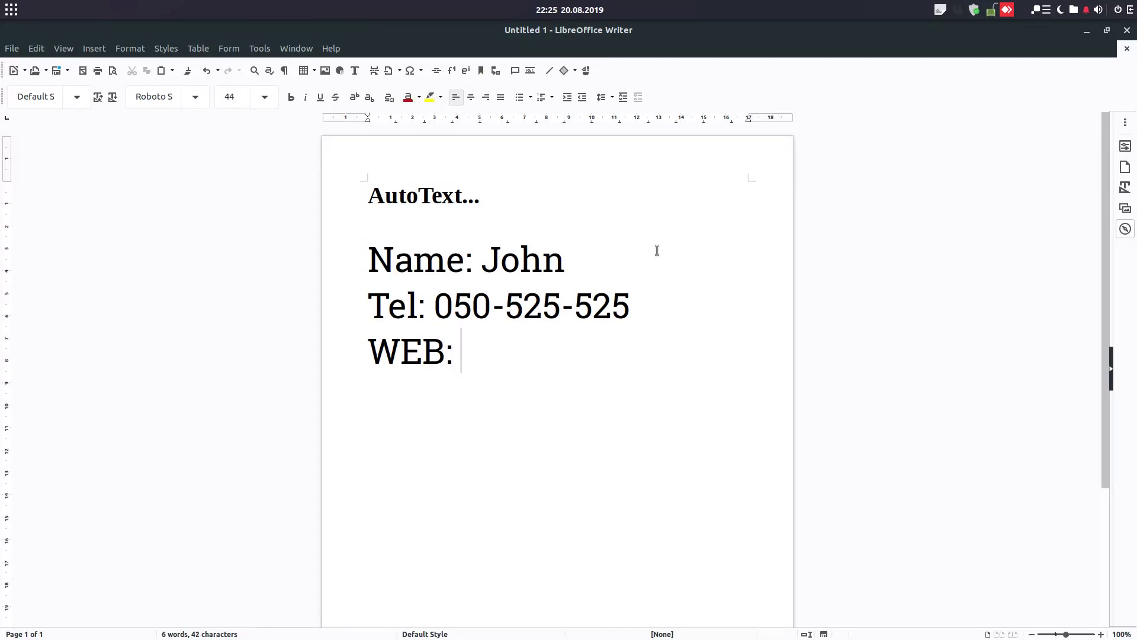
text(www.abc.c)
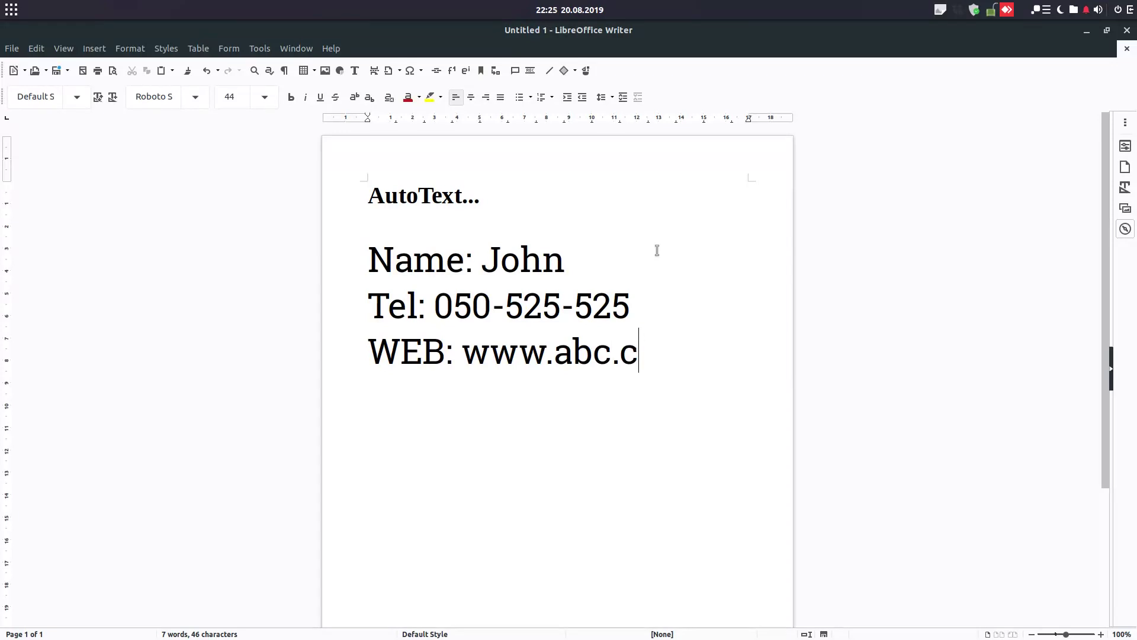
text(om)
key(shift+Left)
key(shift+Left)
key(shift+Left)
key(shift+Left)
key(shift+Left)
key(shift+Left)
key(shift+Left)
key(shift+Left)
key(shift+Left)
key(shift+Left)
key(shift+Left)
key(shift+Left)
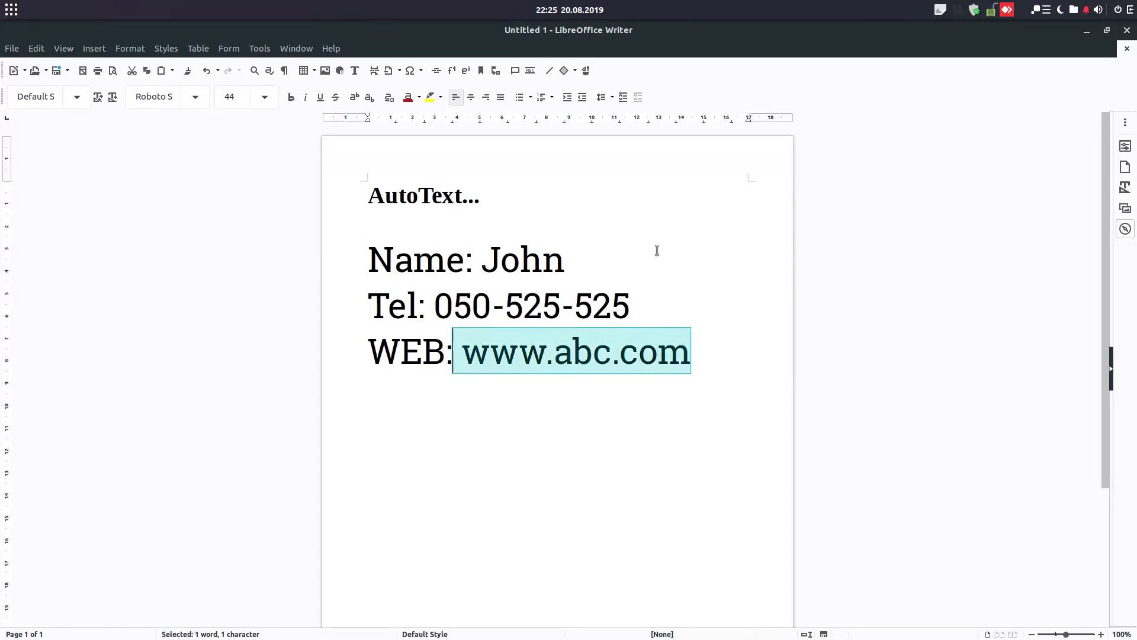
key(shift+Right)
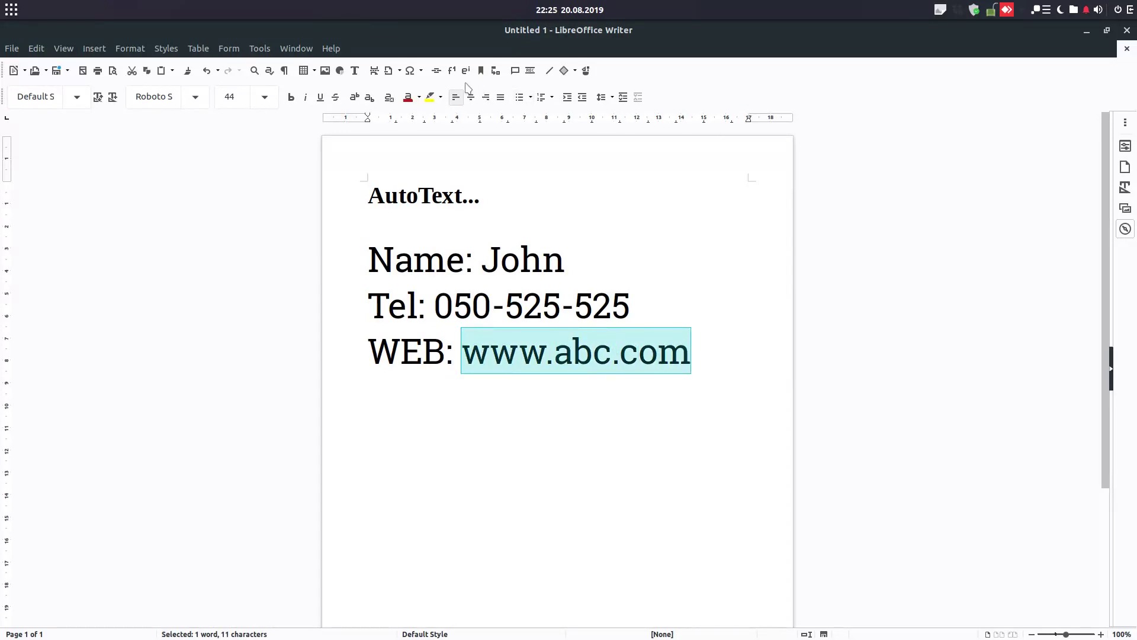
click(436, 72)
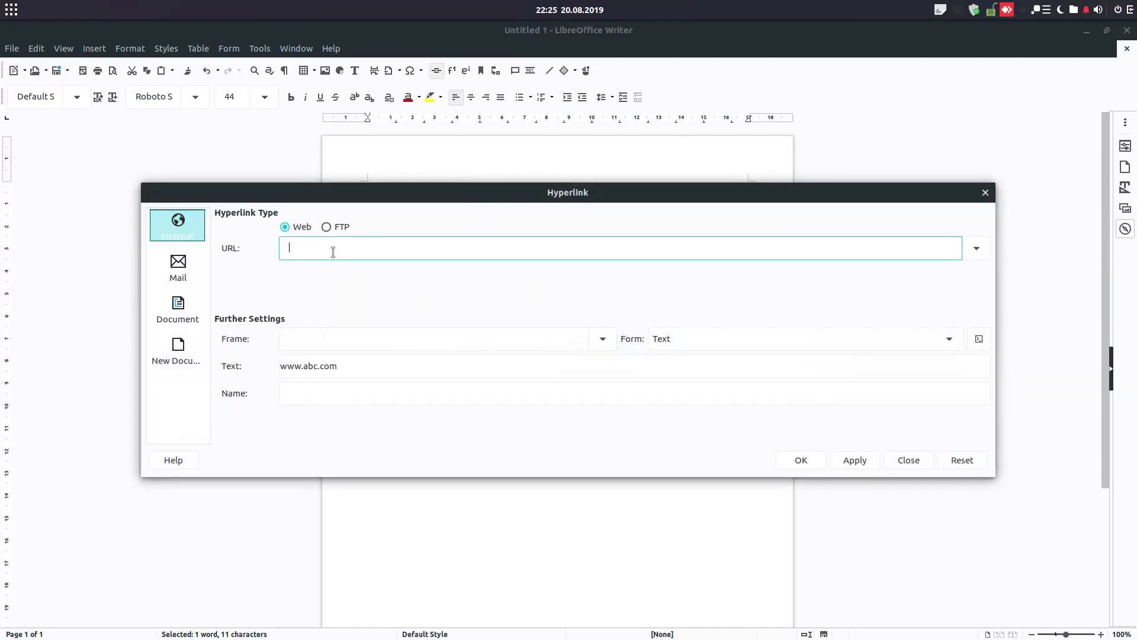
text(www.abc.com)
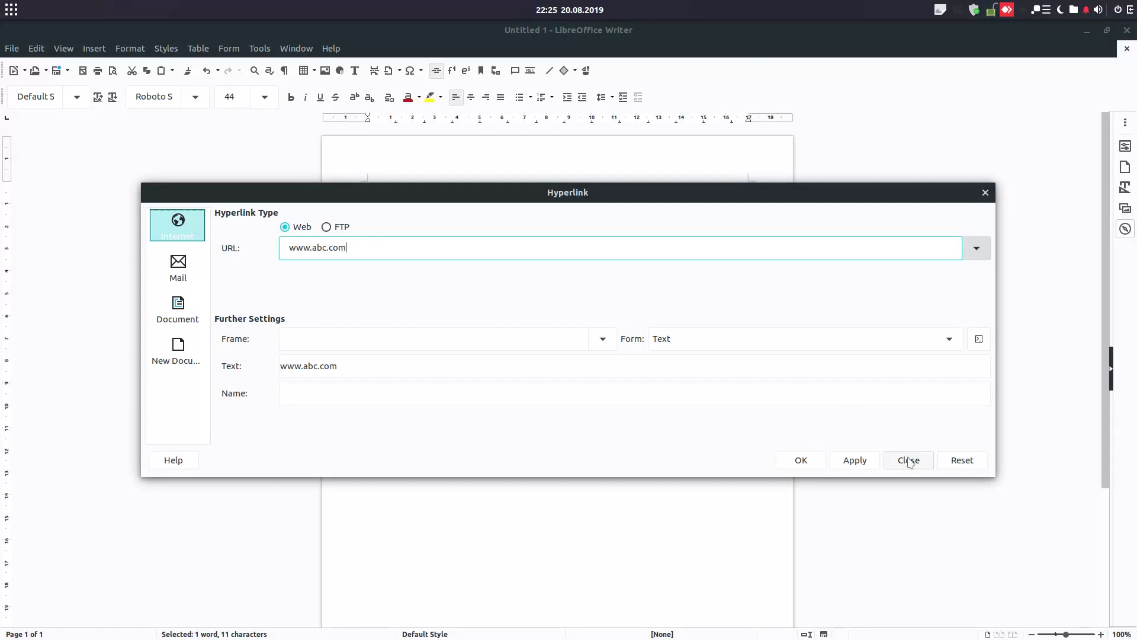
click(876, 464)
click(816, 465)
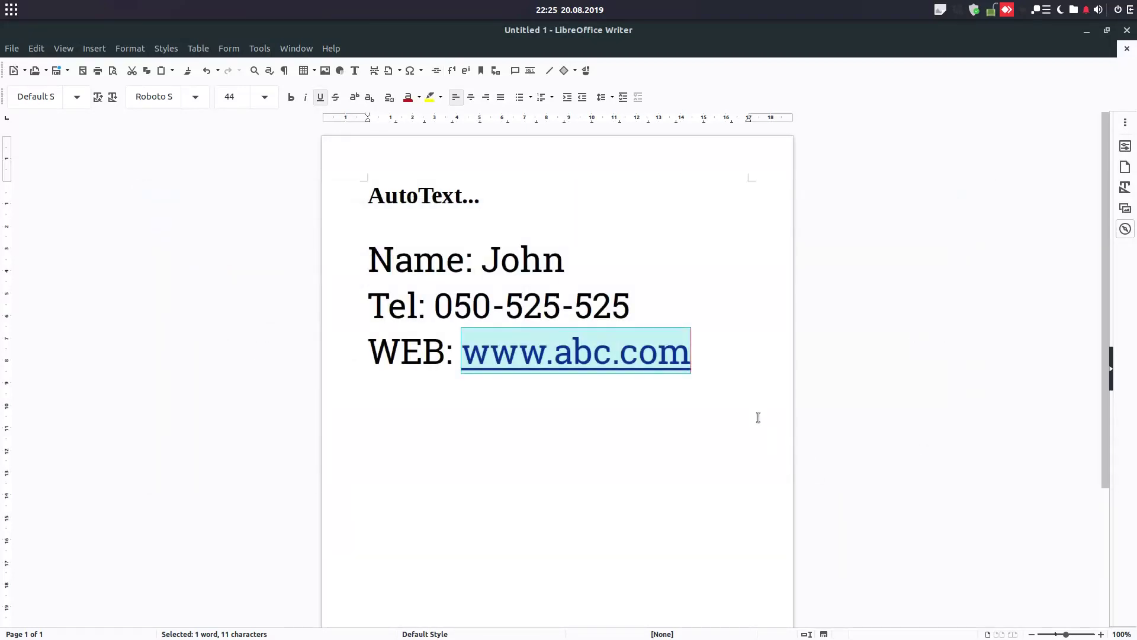
Select the three contact lines and toggle bold on, then off again
click(694, 357)
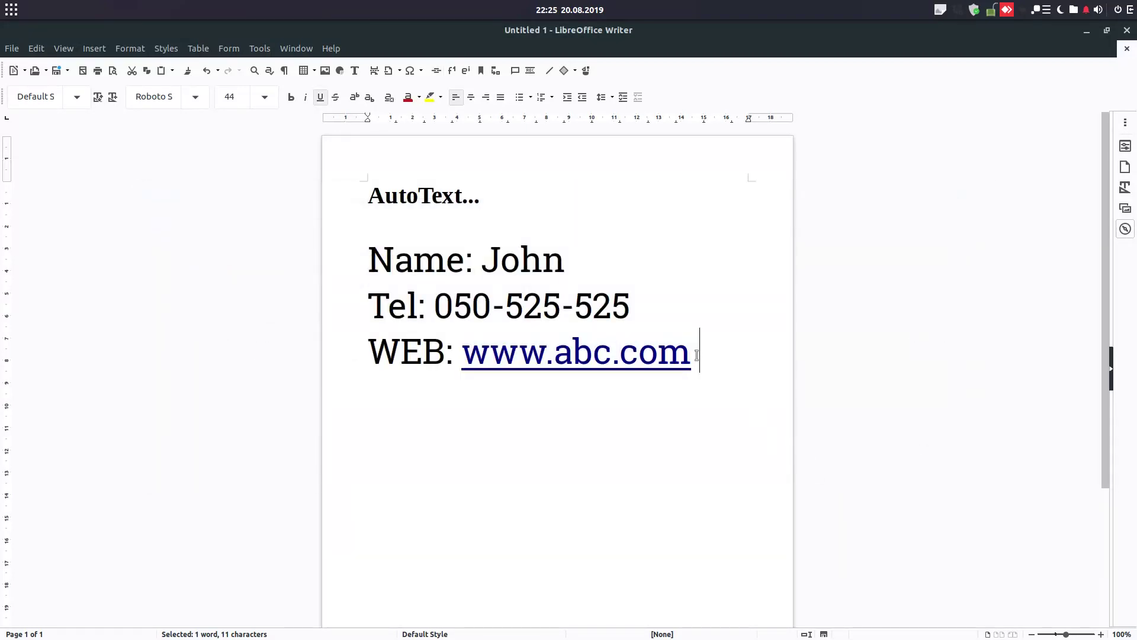
drag(370, 262, 707, 366)
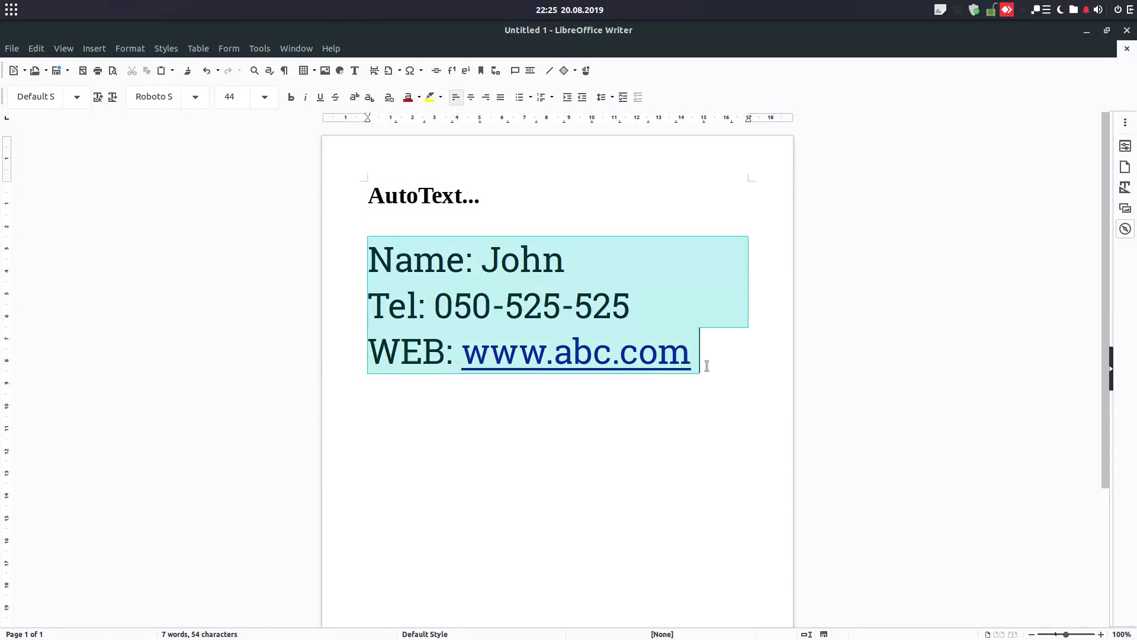
click(291, 97)
click(291, 96)
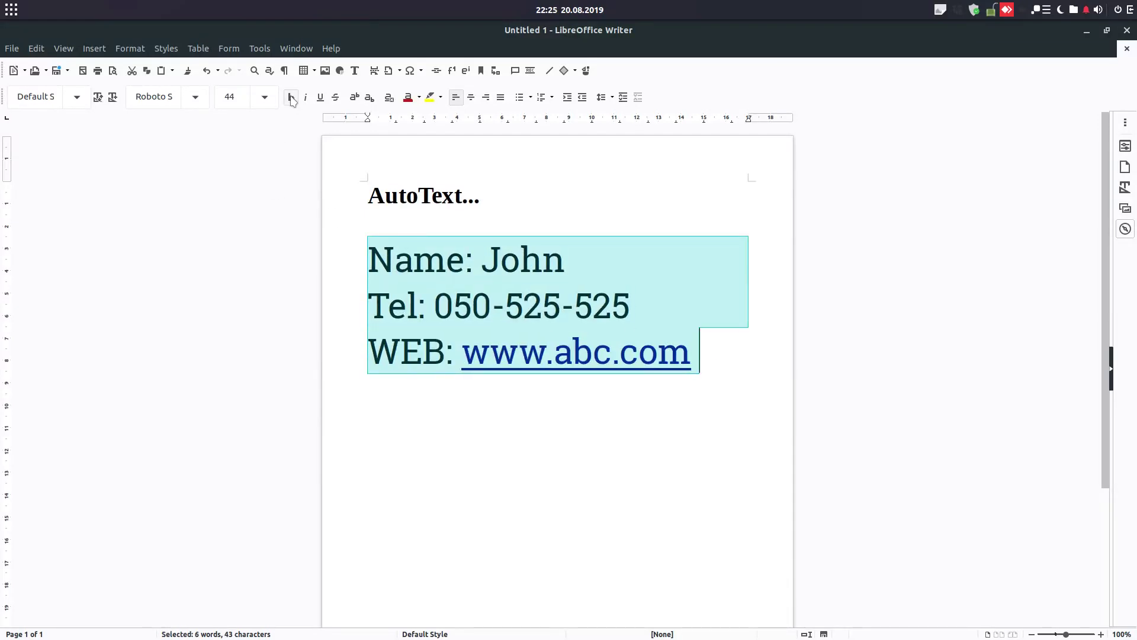
click(386, 294)
Insert tabs so the name, phone and web values align in one column
click(483, 265)
key(Tab)
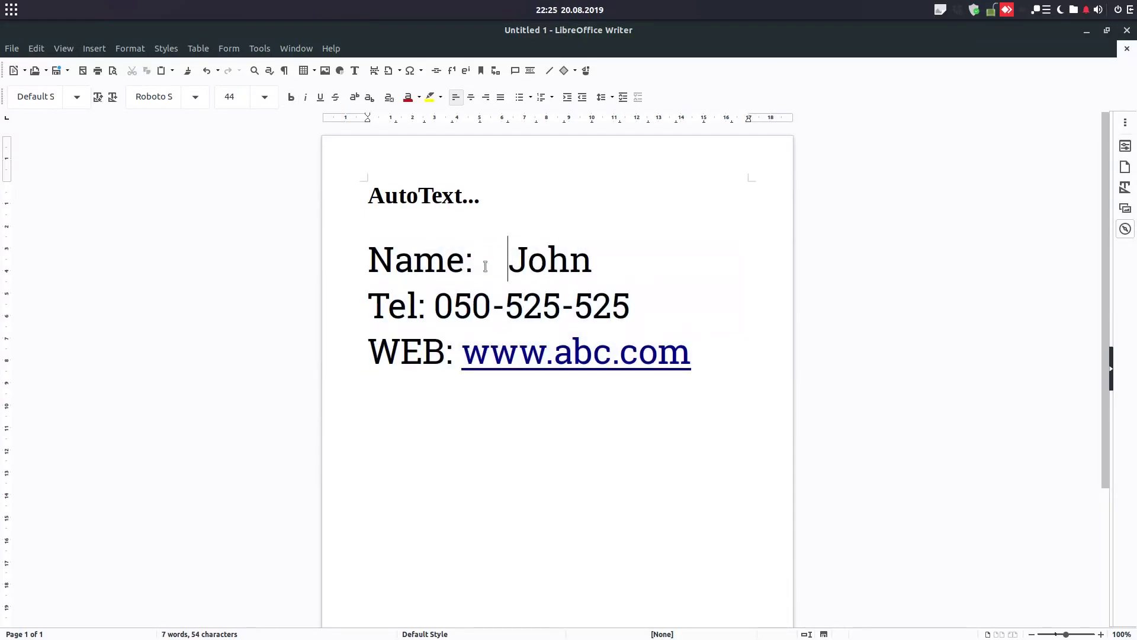
key(Tab)
key(Tab)
key(Tab)
key(Tab)
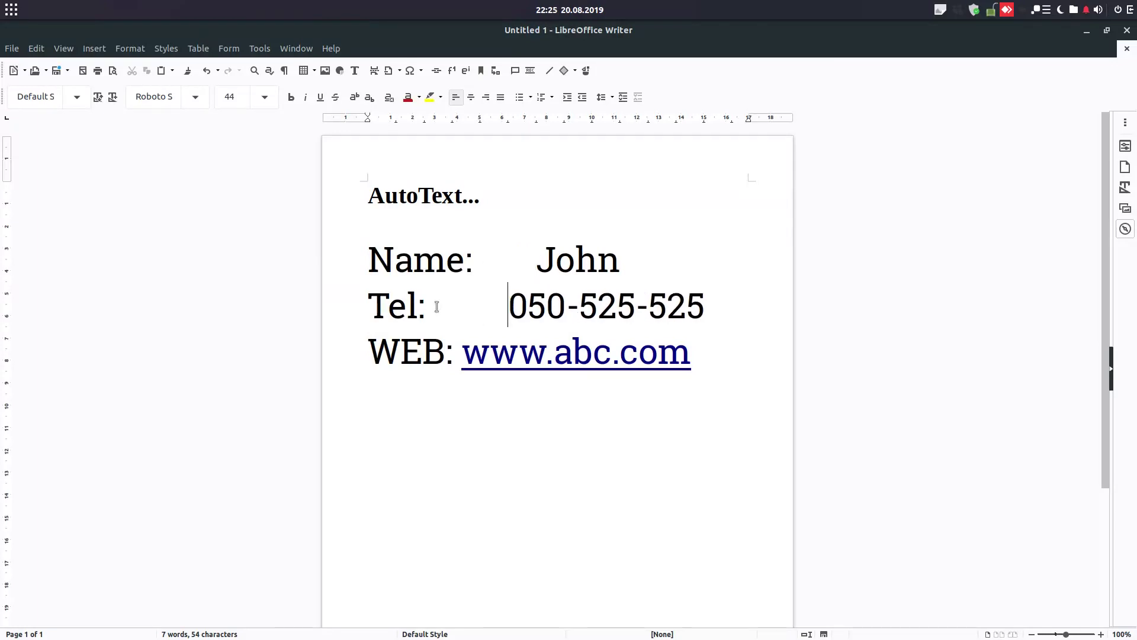
key(Tab)
click(456, 354)
key(Tab)
key(Tab)
key(Tab)
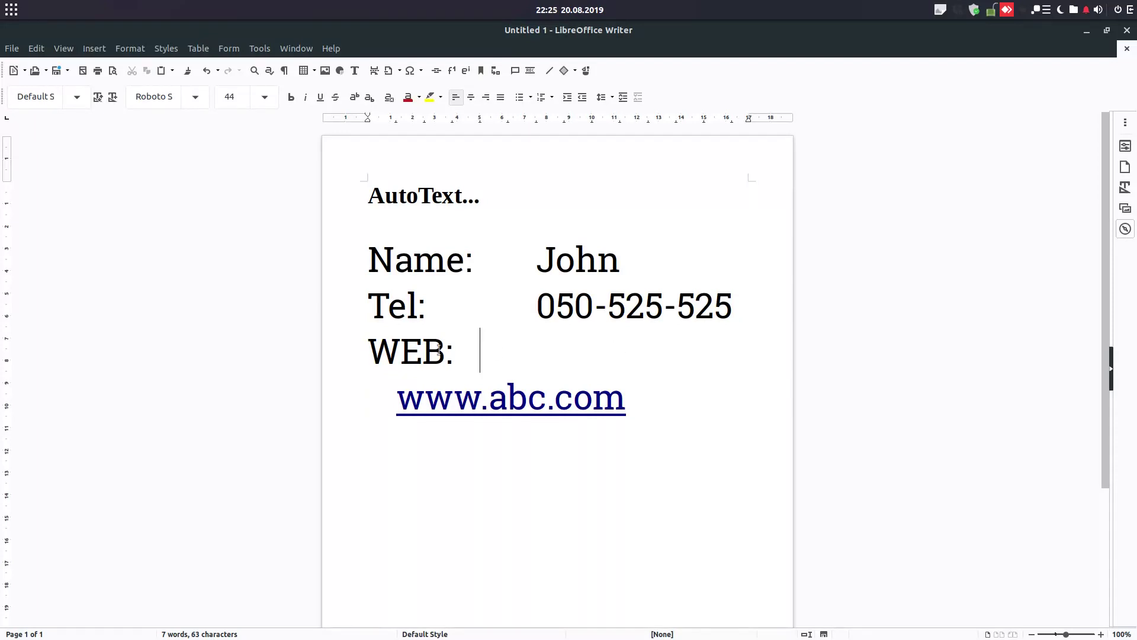
key(Delete)
key(Up)
key(Delete)
key(Up)
key(Delete)
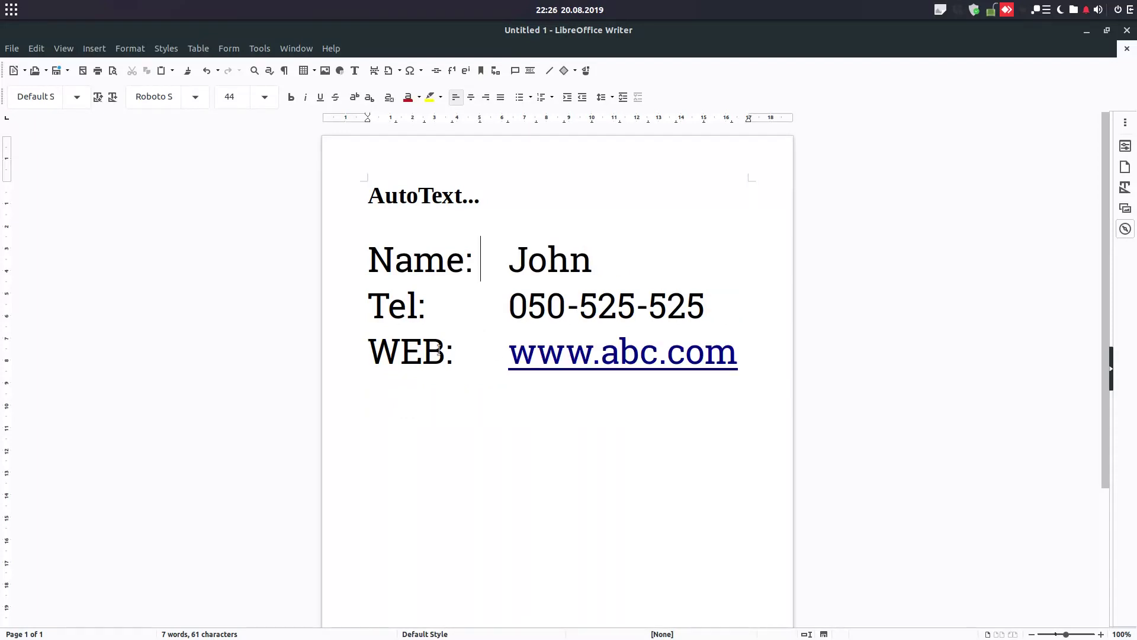
Make the name value bold
key(Right)
key(Right)
key(Left)
key(ctrl+shift+Right)
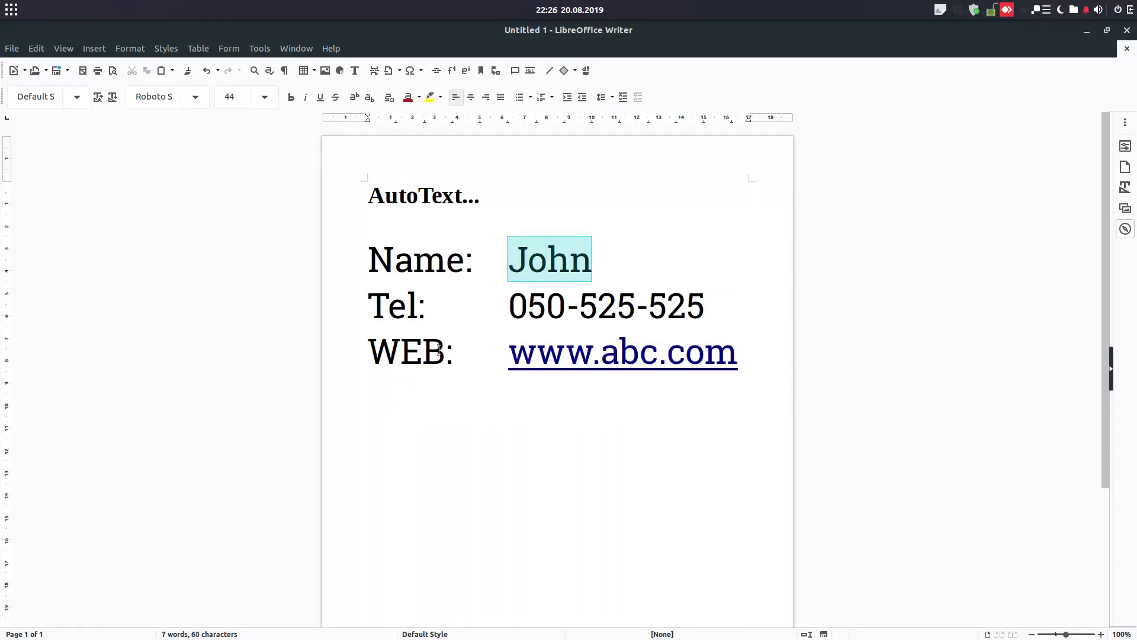
key(ctrl+b)
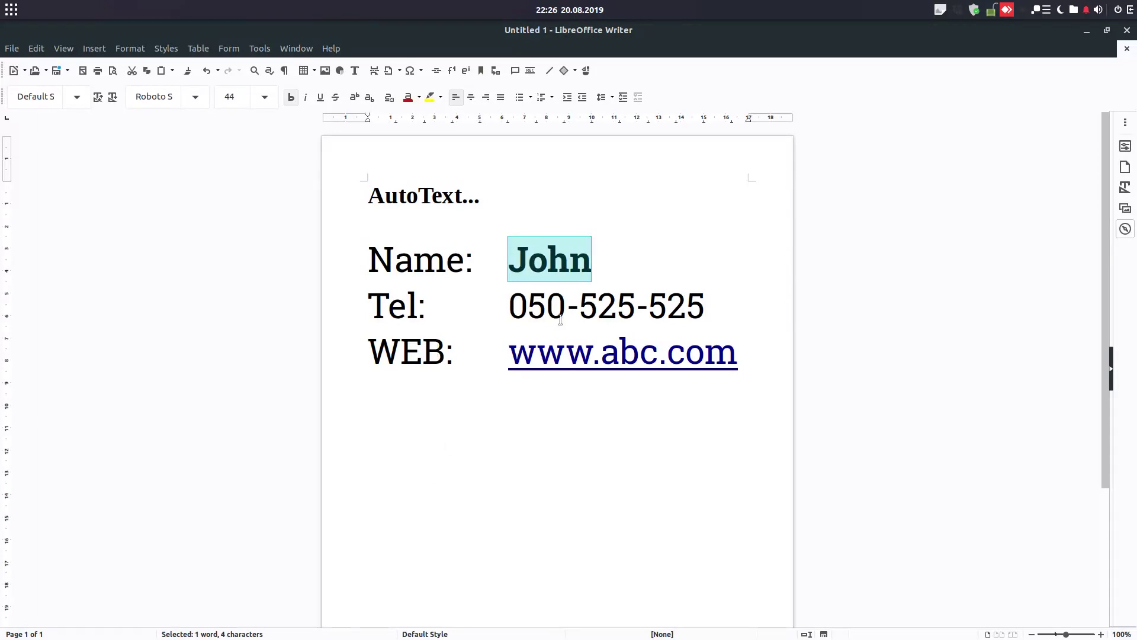
Make the phone number italic and set it in Manjari Bold
click(515, 306)
key(shift+End)
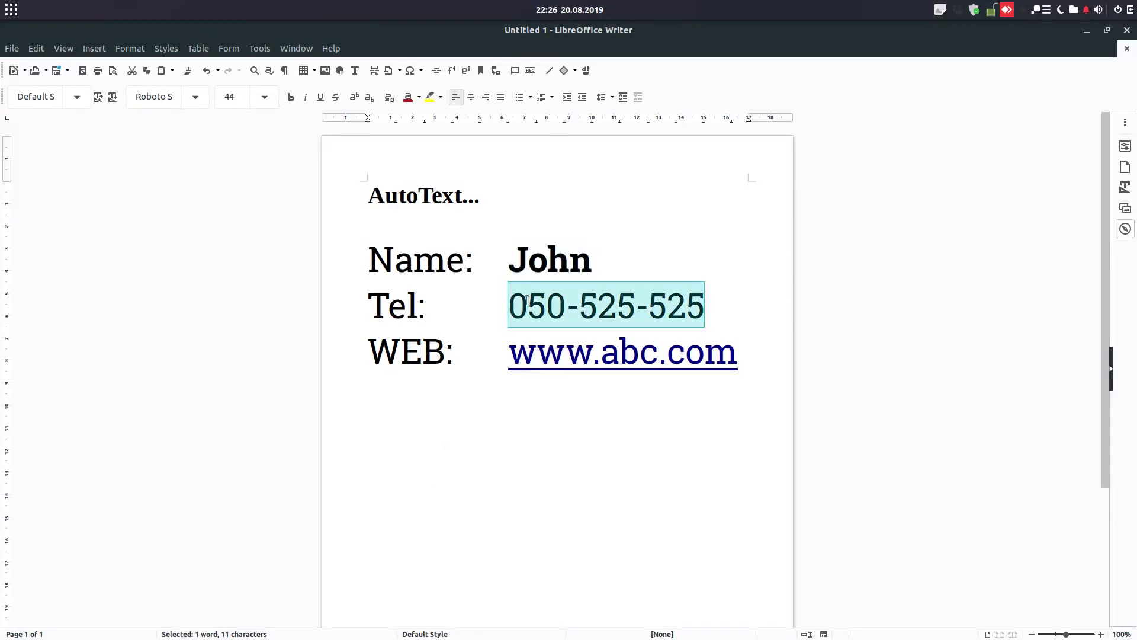
key(ctrl+i)
key(ctrl+i)
click(196, 97)
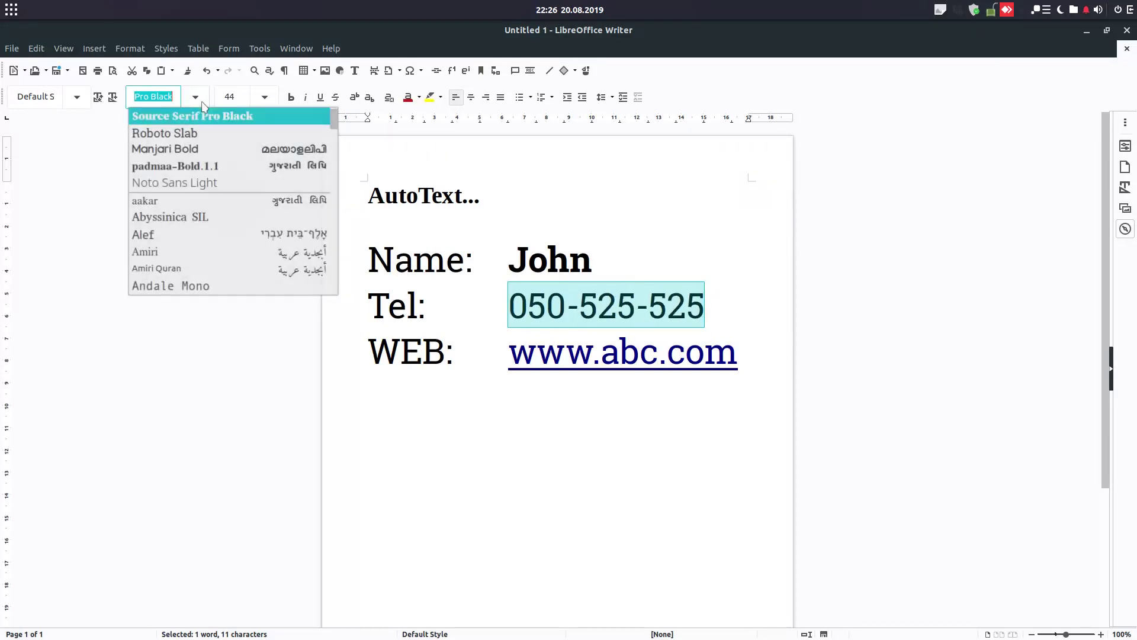
click(196, 155)
click(659, 386)
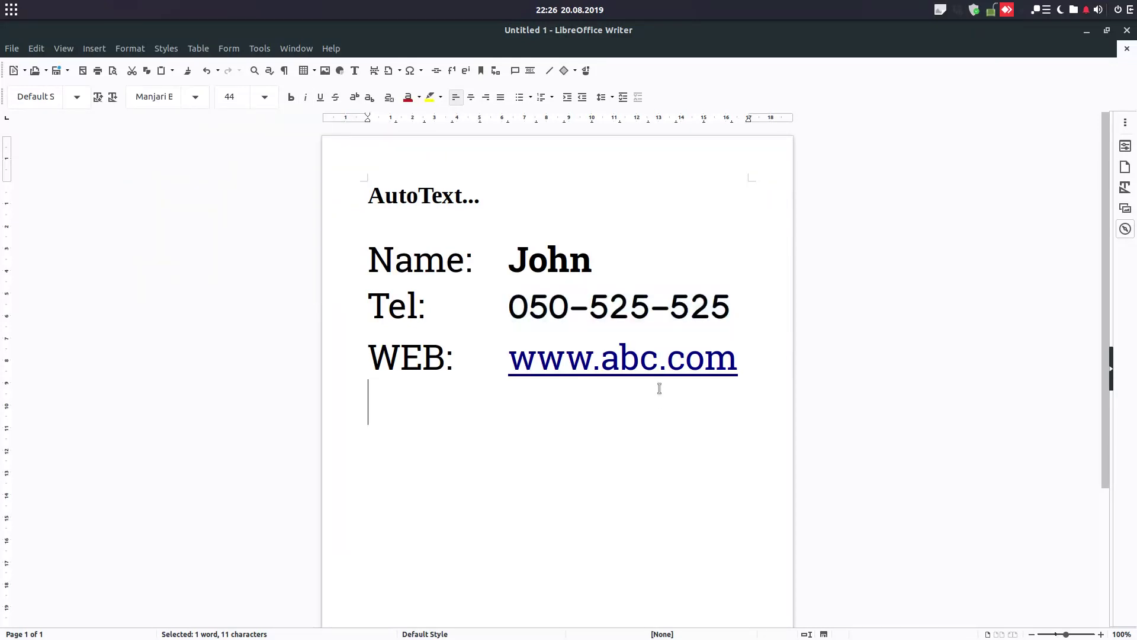
drag(741, 356, 513, 354)
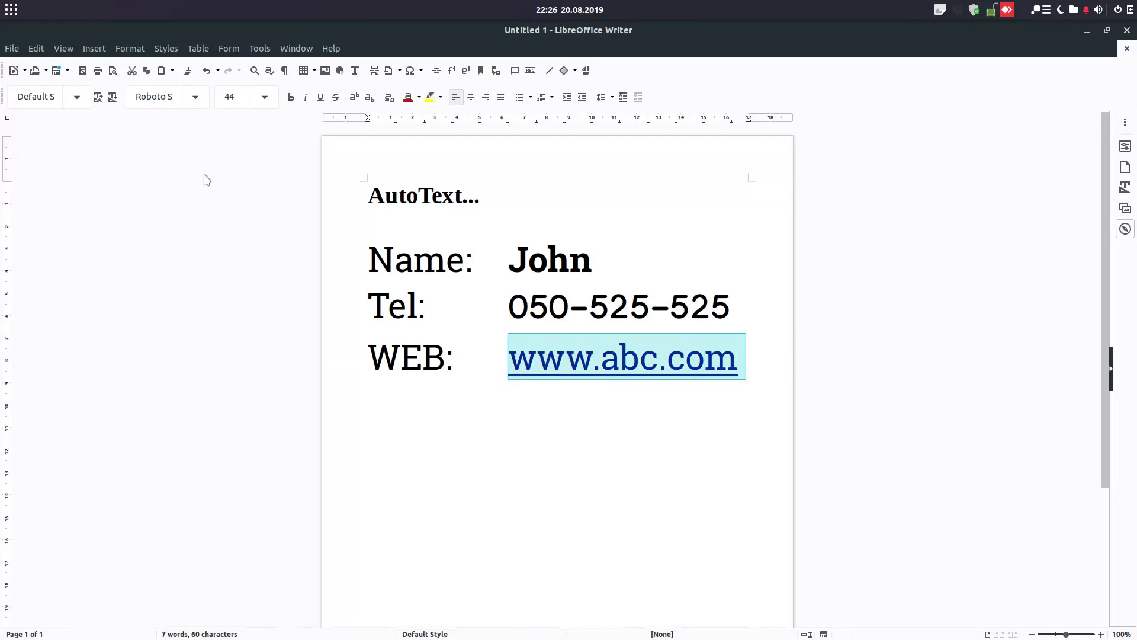
click(195, 96)
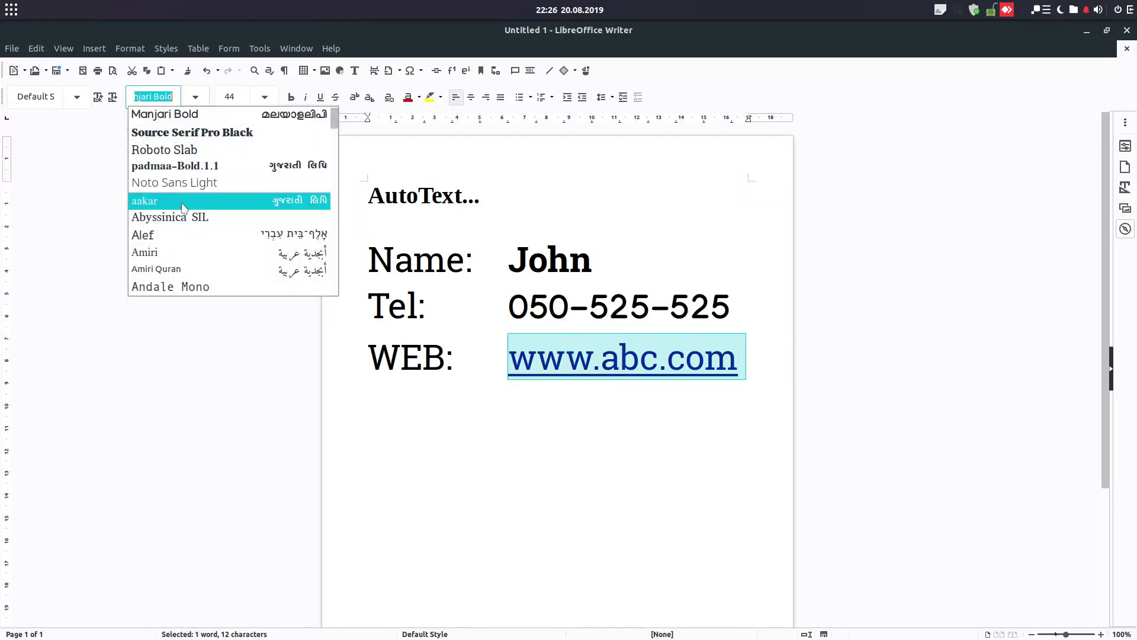
click(182, 203)
click(195, 97)
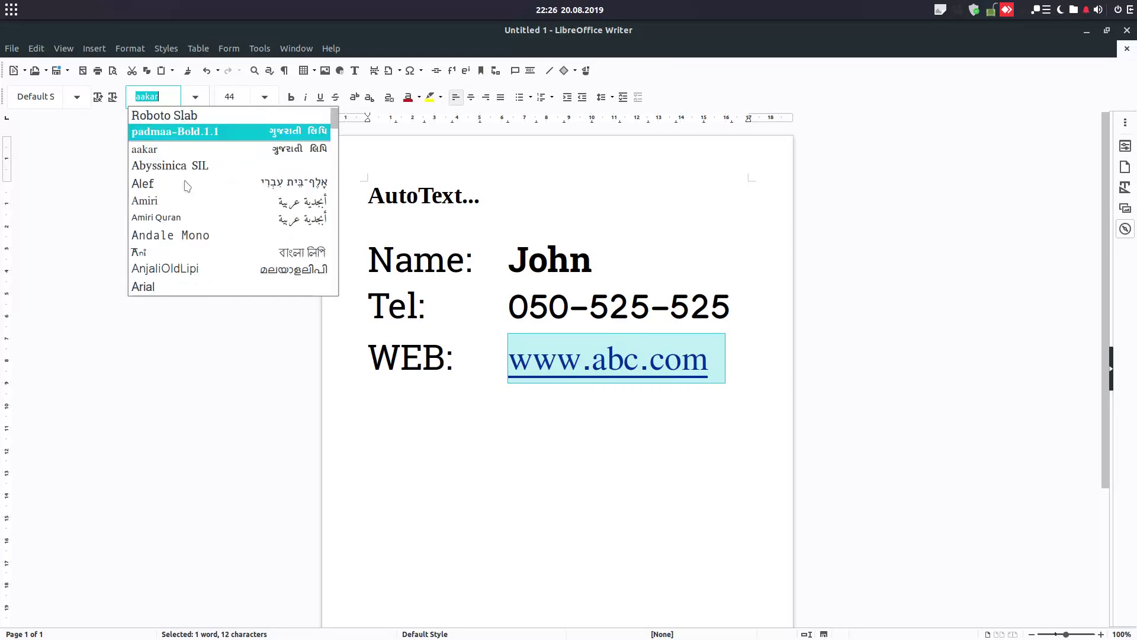
scroll(191, 207, down, 10)
click(192, 270)
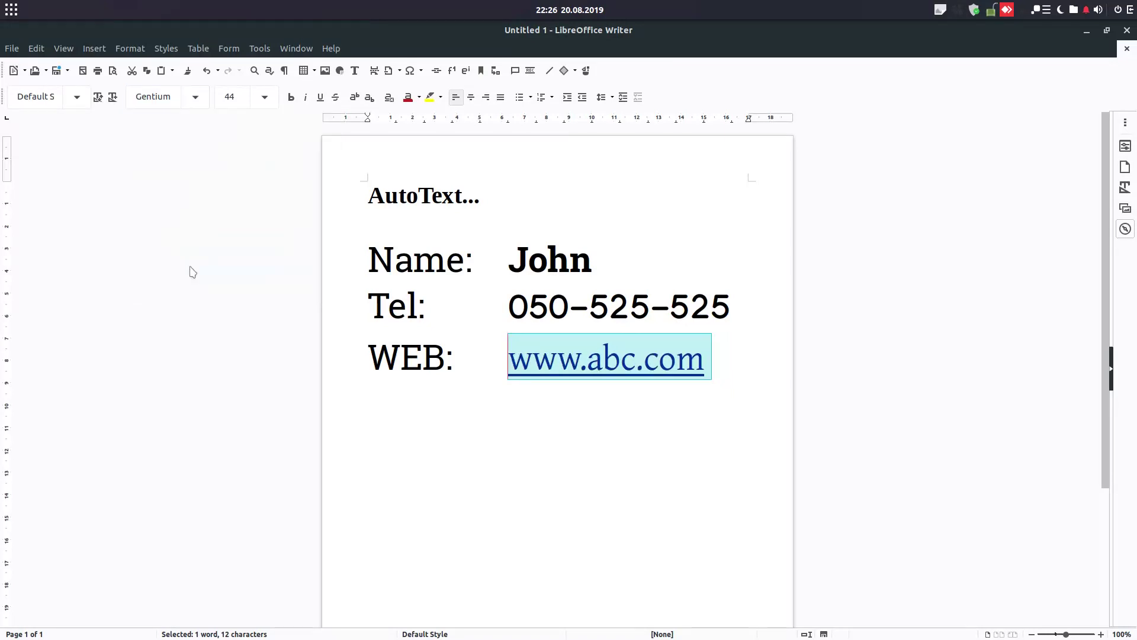
click(567, 268)
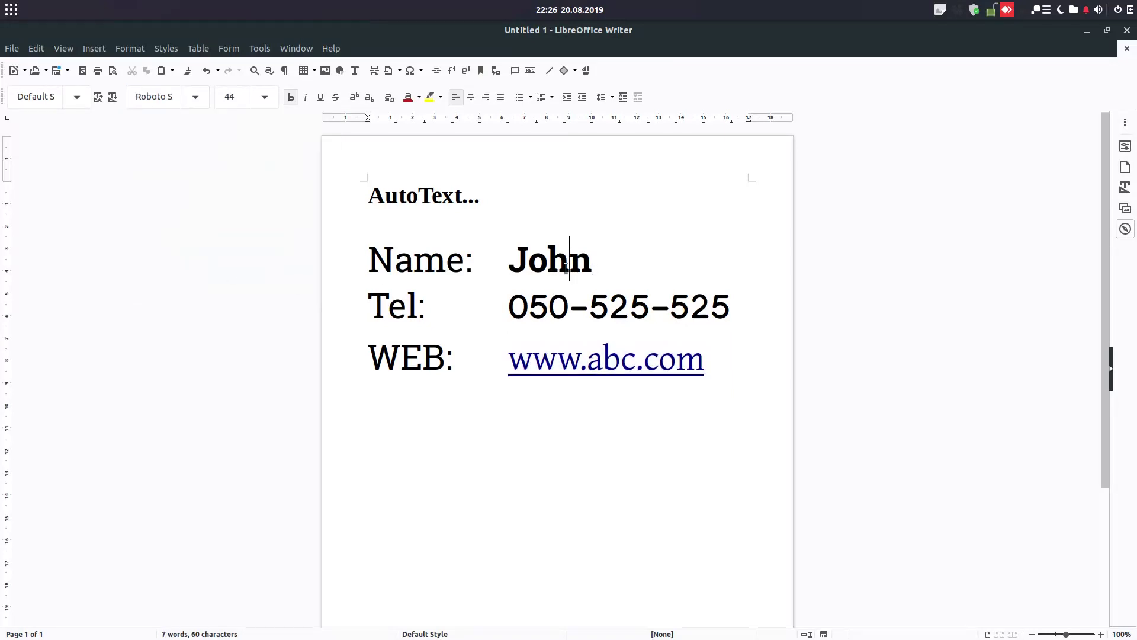
Set the Name:, Tel: and WEB: labels to font size 28
drag(479, 267, 361, 260)
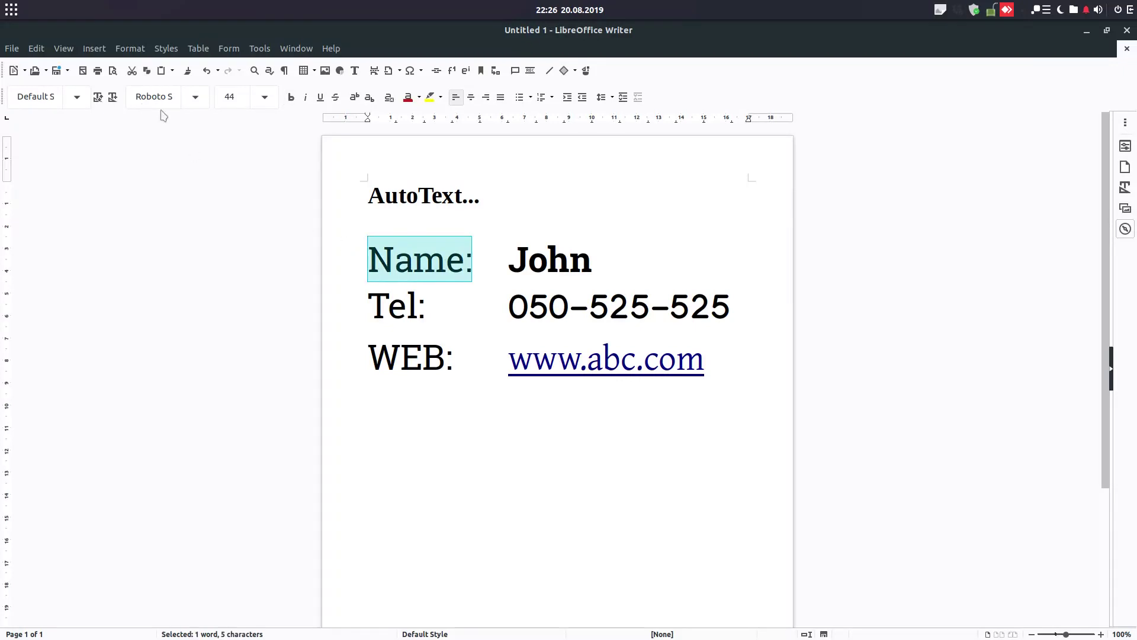
click(265, 97)
click(246, 116)
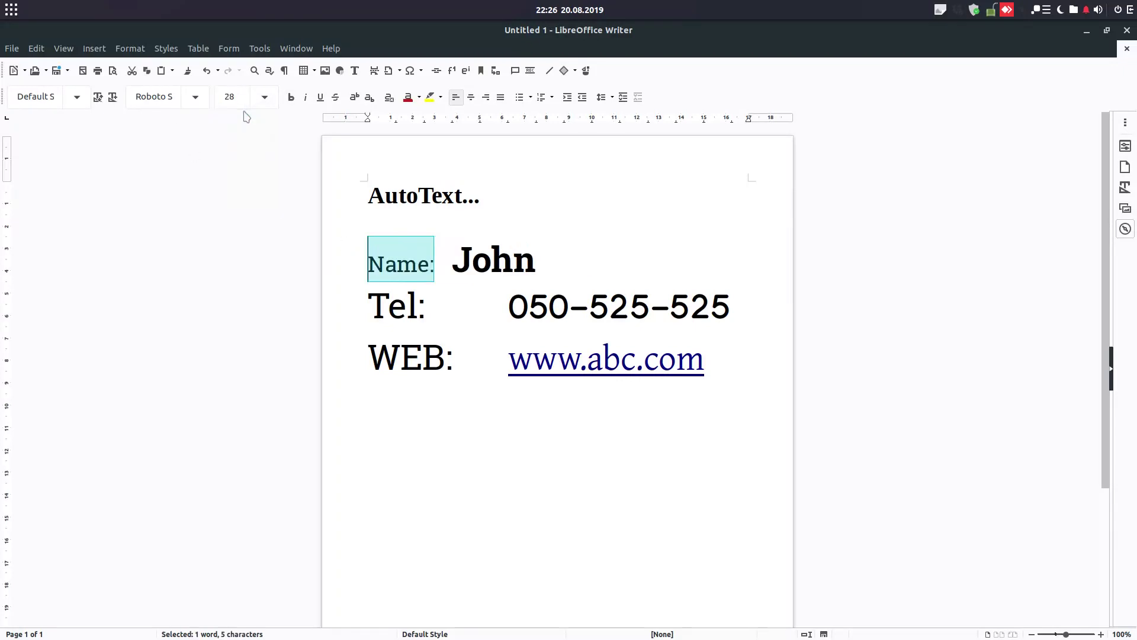
drag(436, 305, 356, 300)
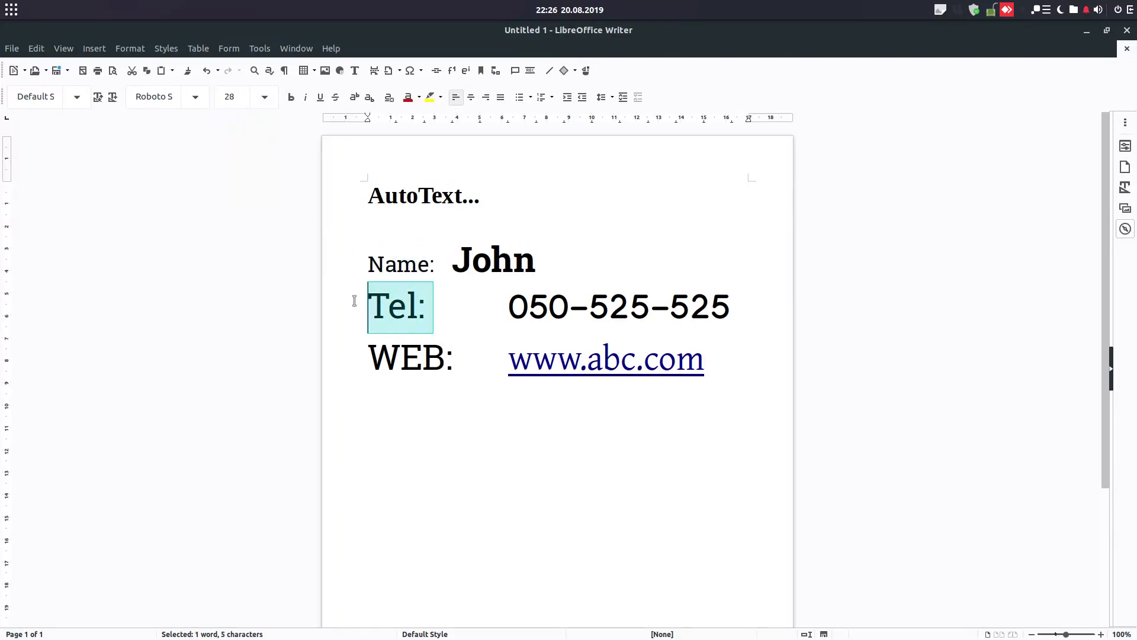
click(264, 98)
click(237, 113)
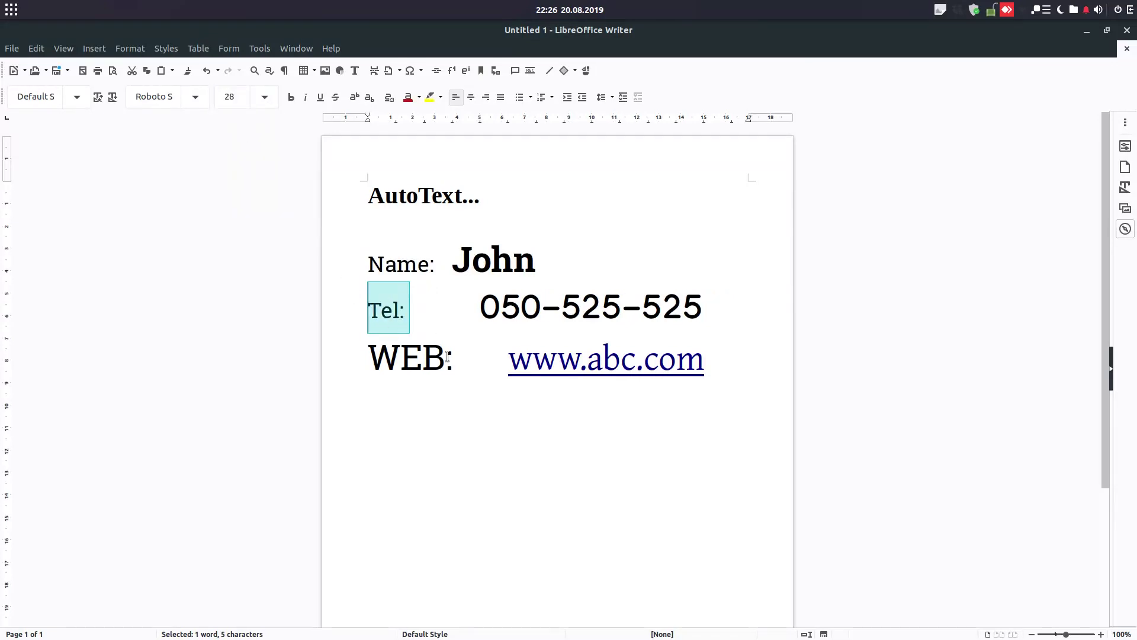
click(454, 357)
drag(454, 357, 361, 348)
click(265, 97)
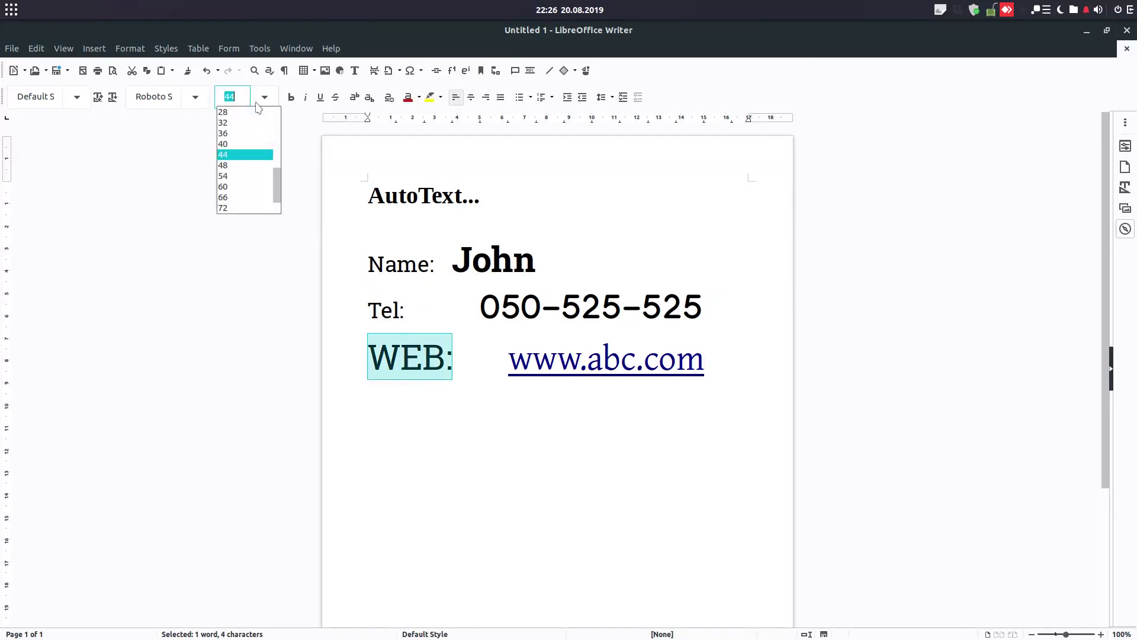
click(252, 114)
click(459, 270)
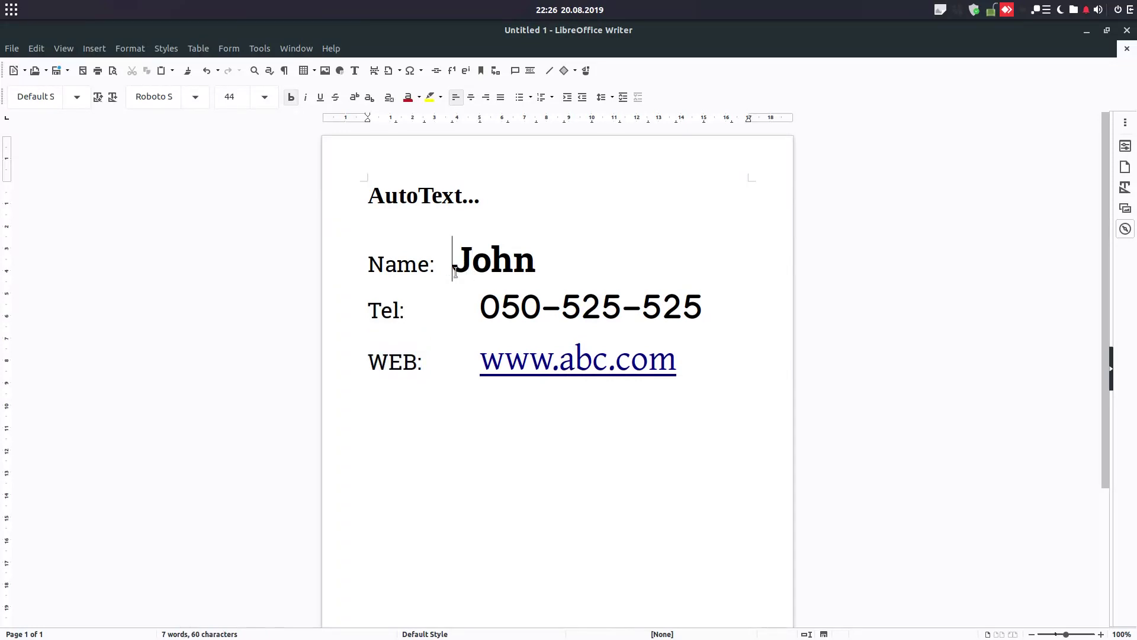
key(Tab)
click(472, 300)
key(Tab)
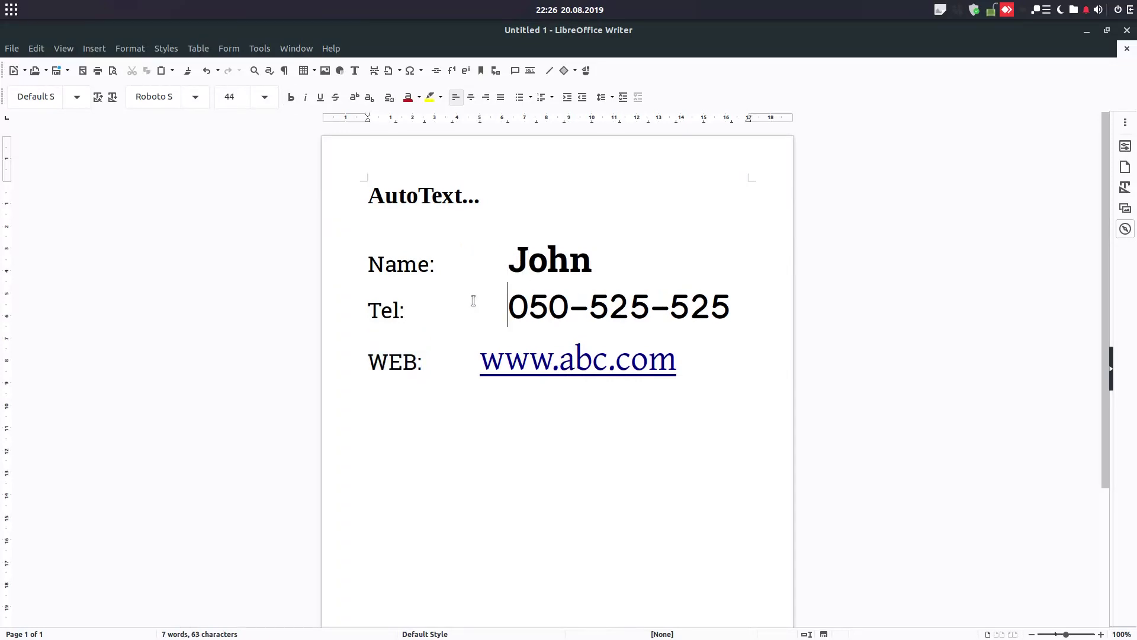
click(468, 349)
key(Tab)
Draw a horizontal straight line beneath the Name row
click(569, 314)
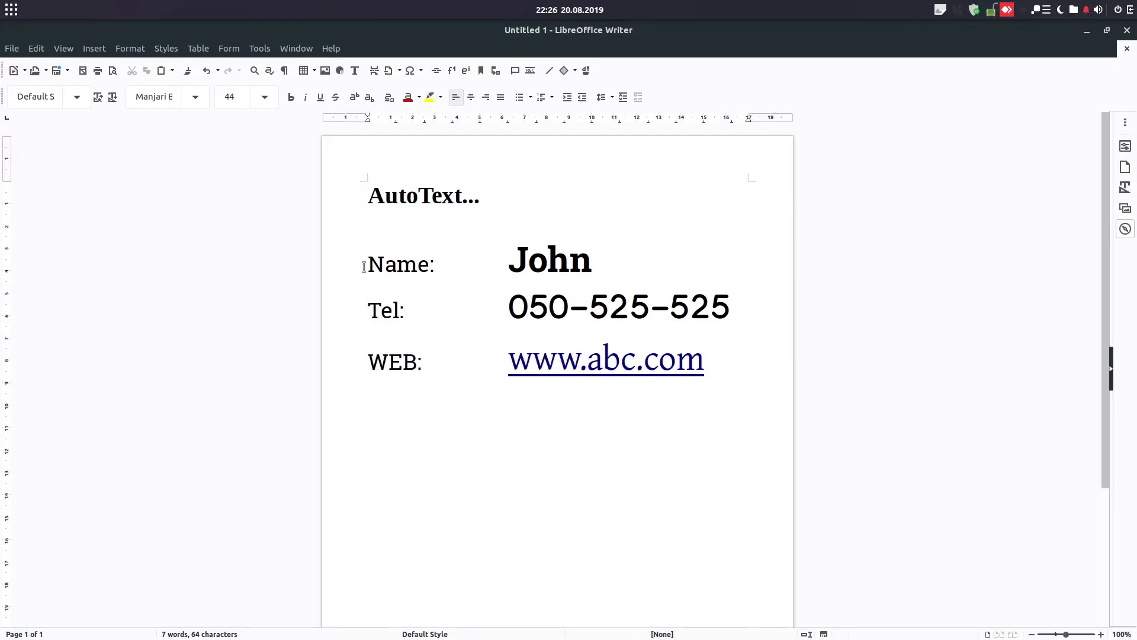
click(549, 71)
mouse_move(367, 284)
mouse_down()
mouse_move(733, 277)
mouse_move(722, 281)
mouse_up()
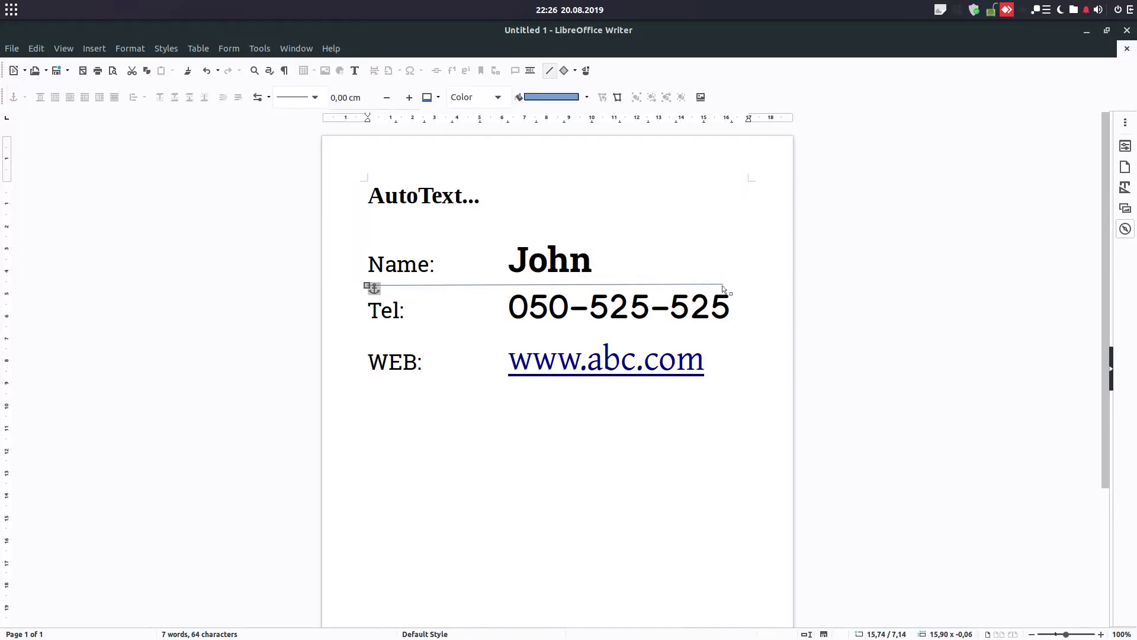
Make the line under the Name row 0,10 cm thick and purple
click(410, 100)
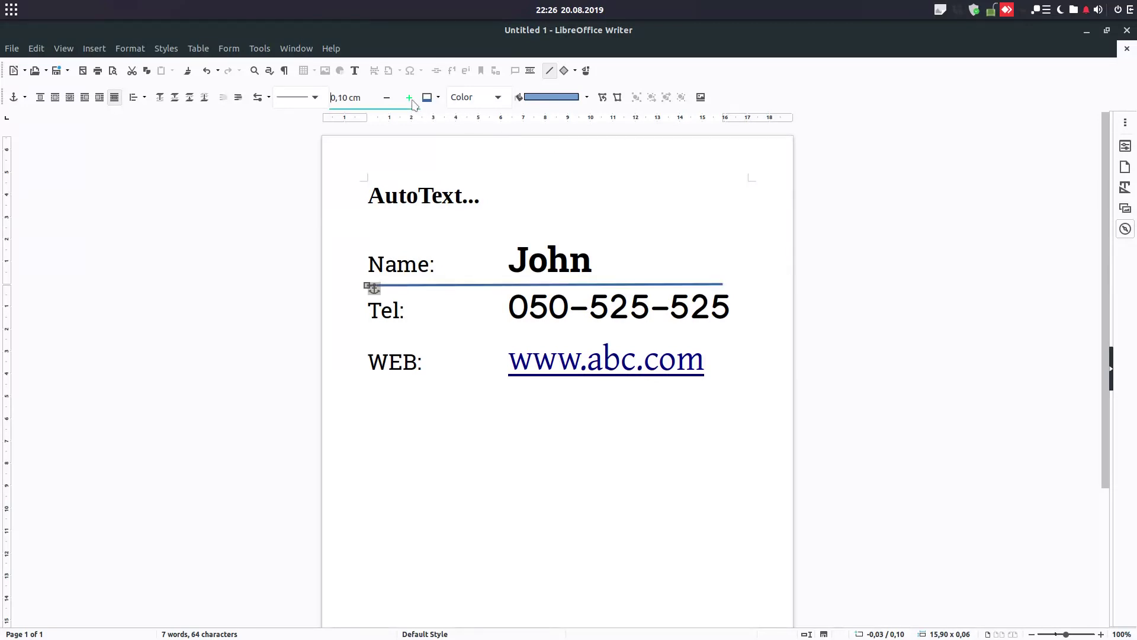
click(439, 98)
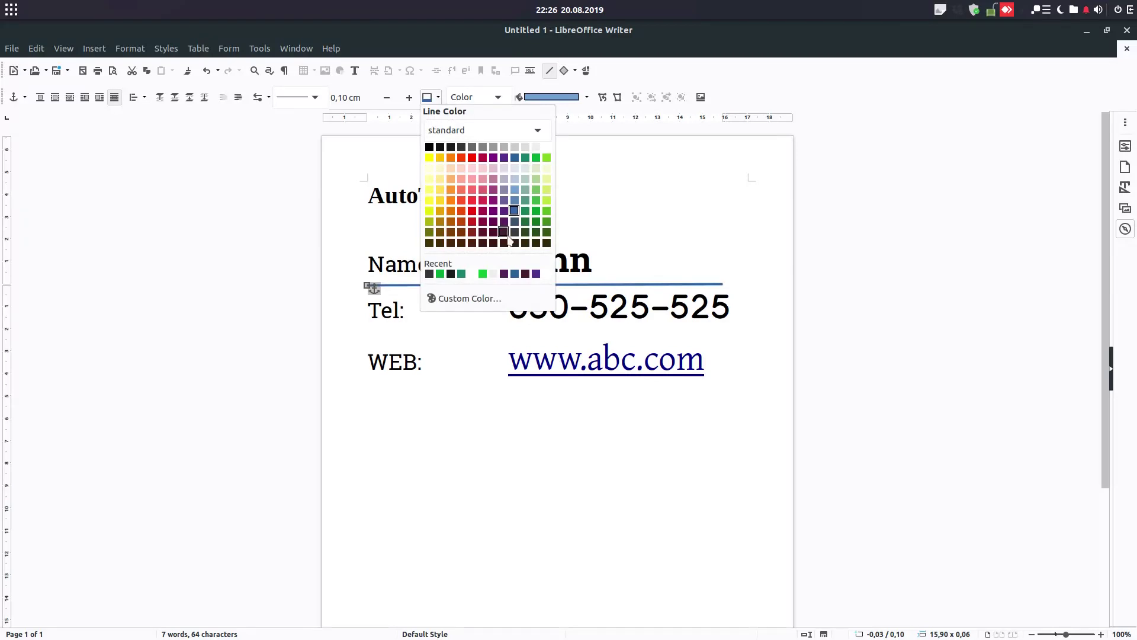
click(504, 157)
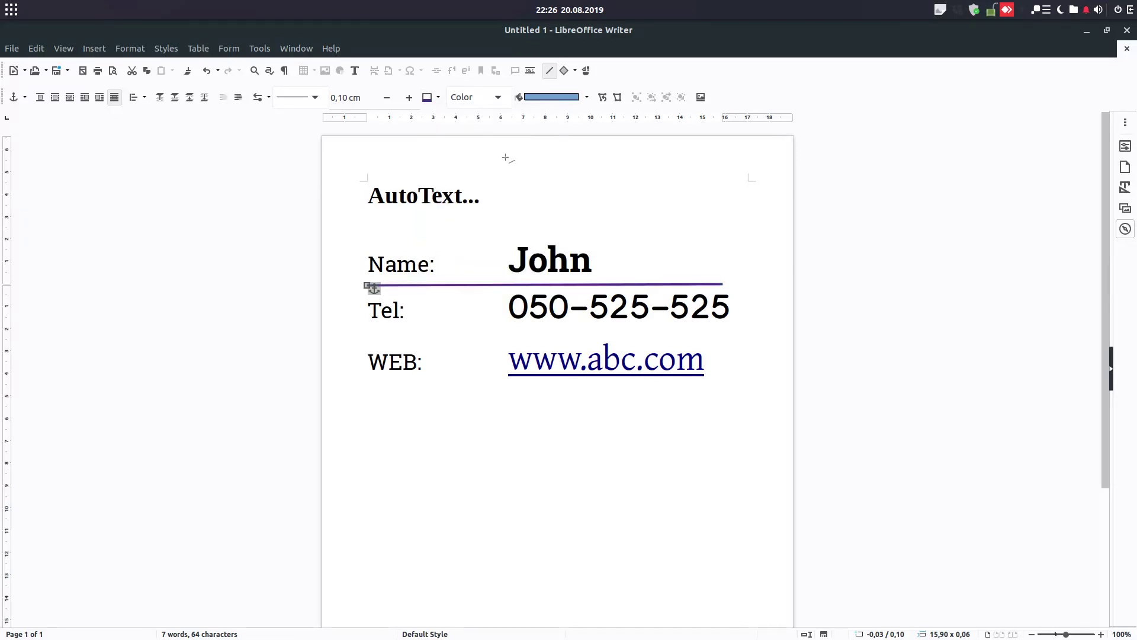
click(629, 244)
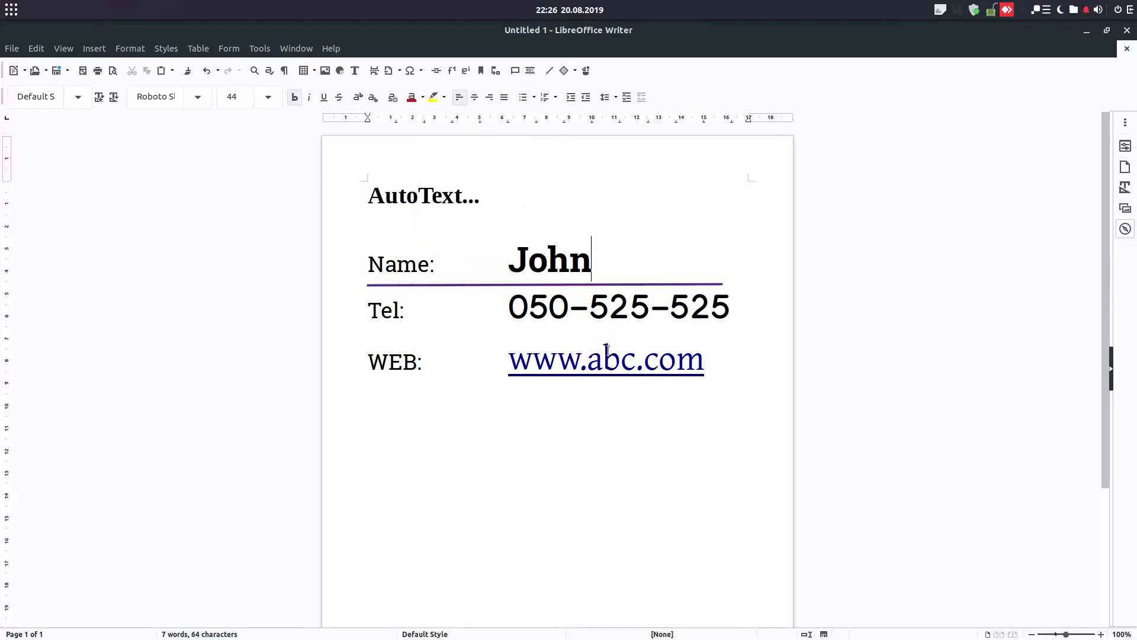
Colour the Name: label and John purple, then select the whole contact card
drag(369, 264, 441, 263)
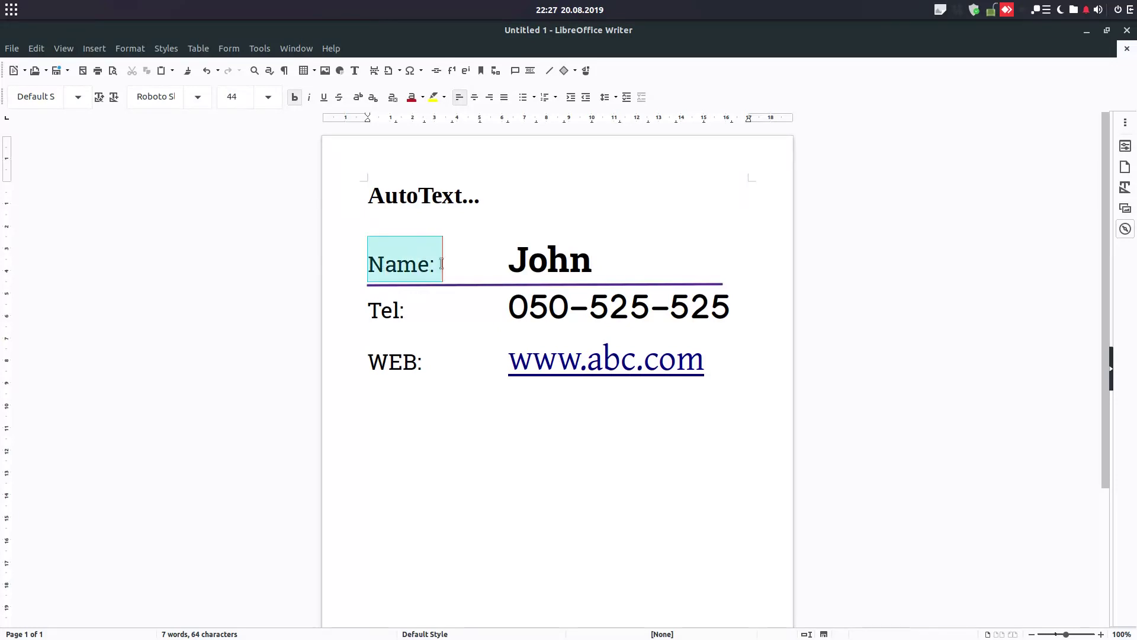
click(422, 98)
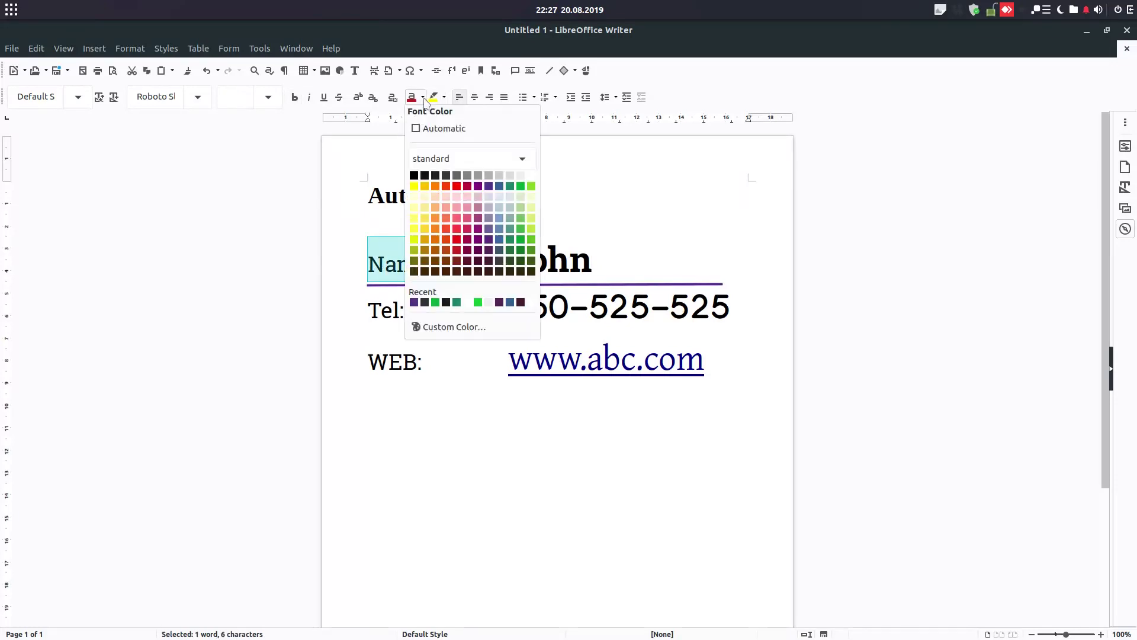
click(491, 186)
drag(589, 260, 507, 261)
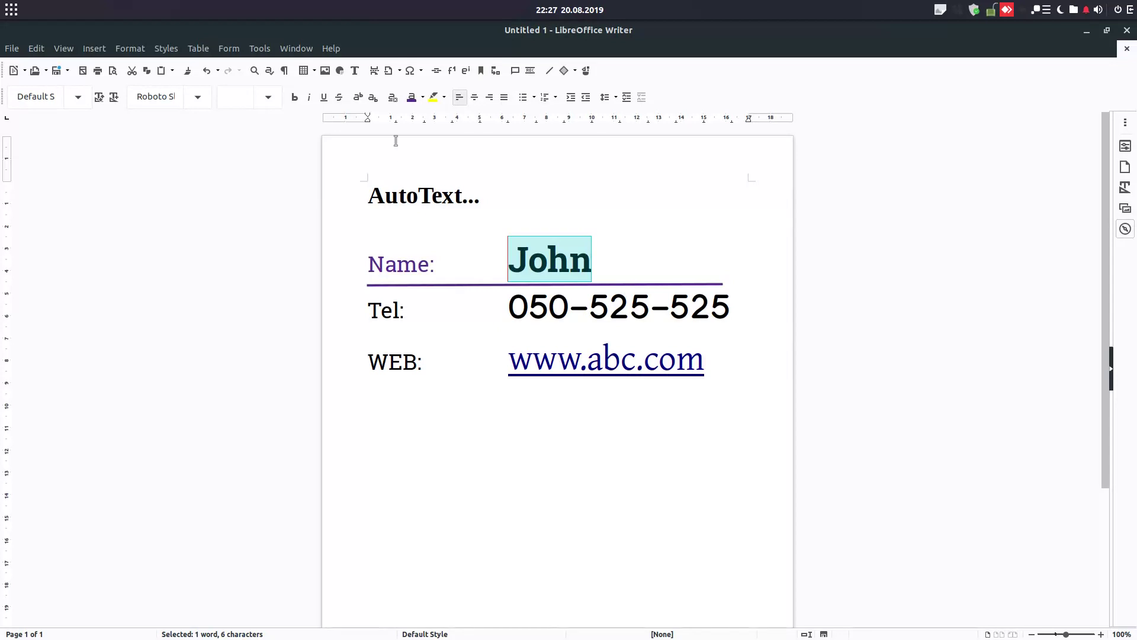
click(548, 189)
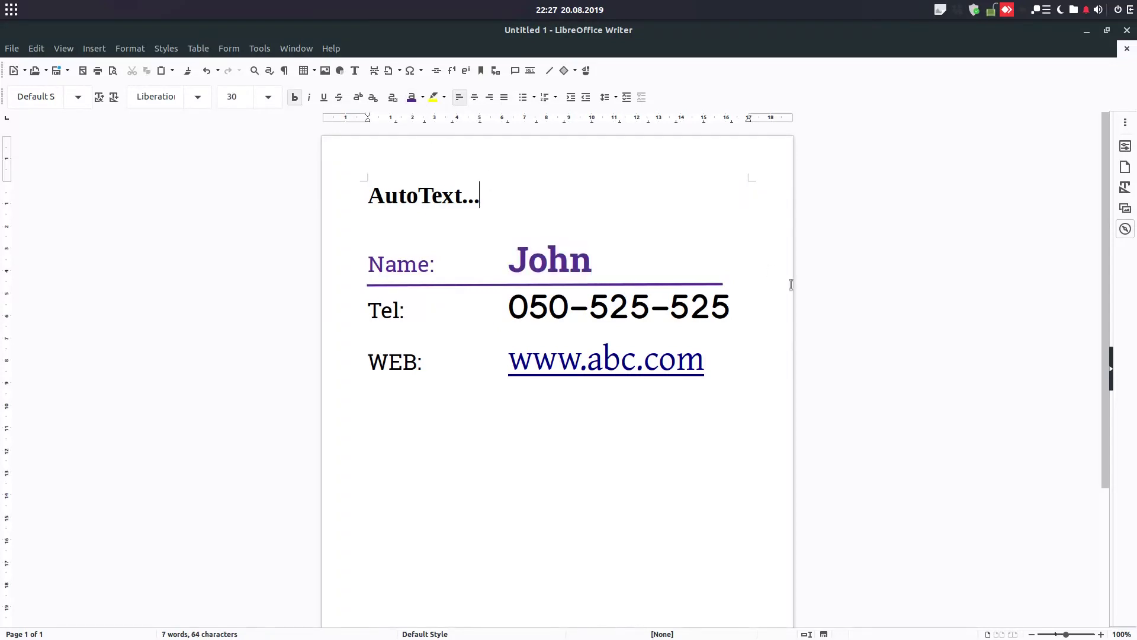
click(800, 394)
drag(363, 259, 729, 348)
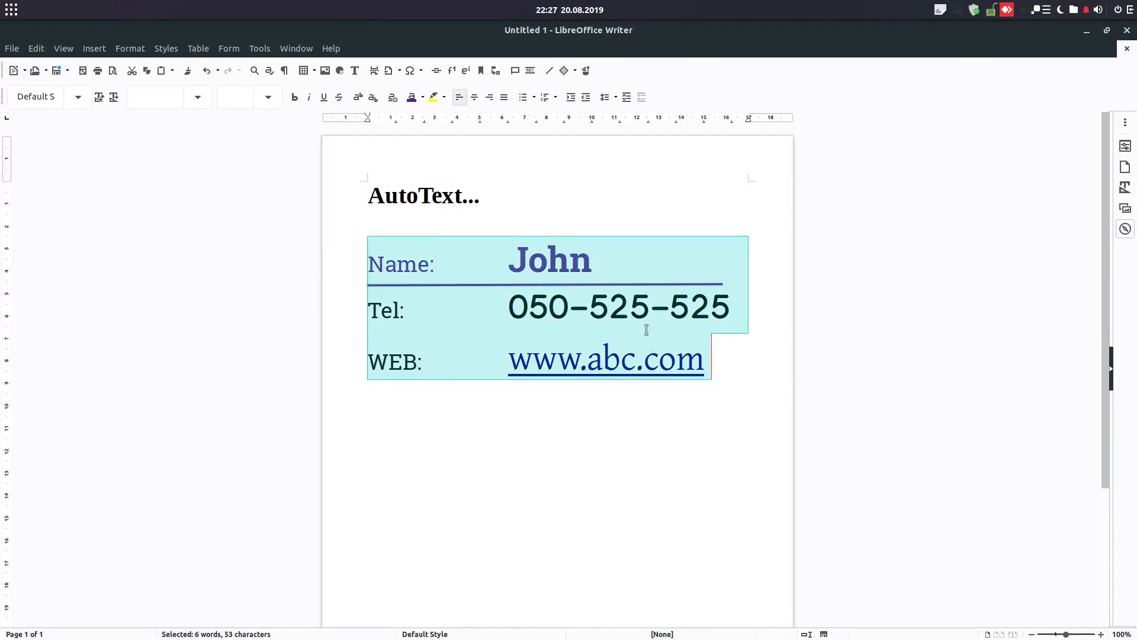
Save the selected card as AutoText entry 'mycard' with shortcut mc in My AutoText
click(260, 48)
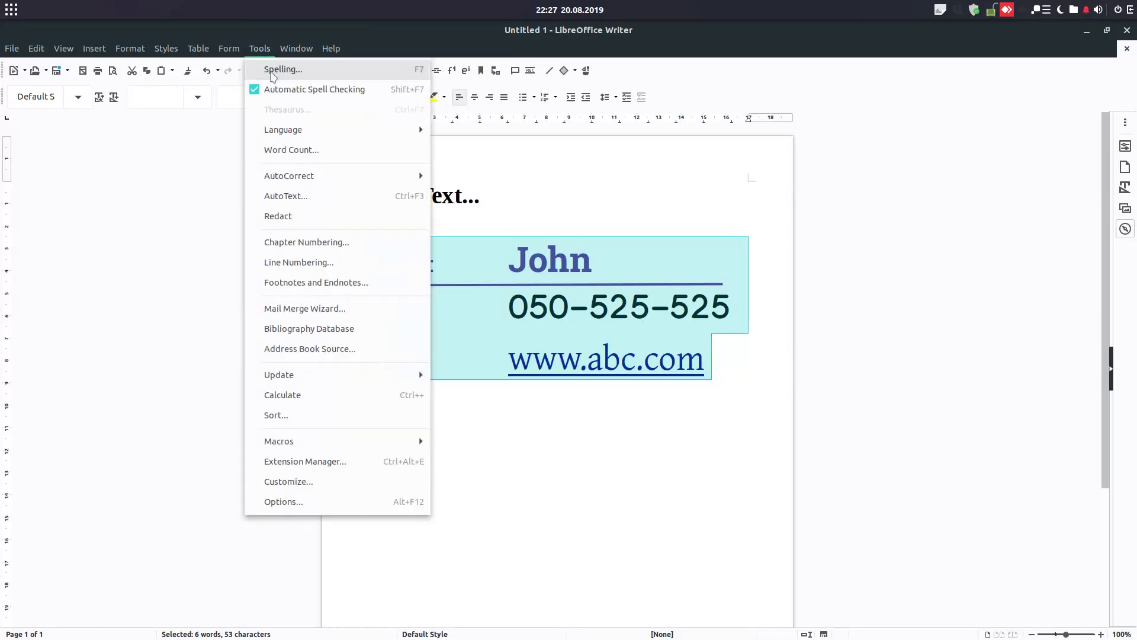
click(295, 199)
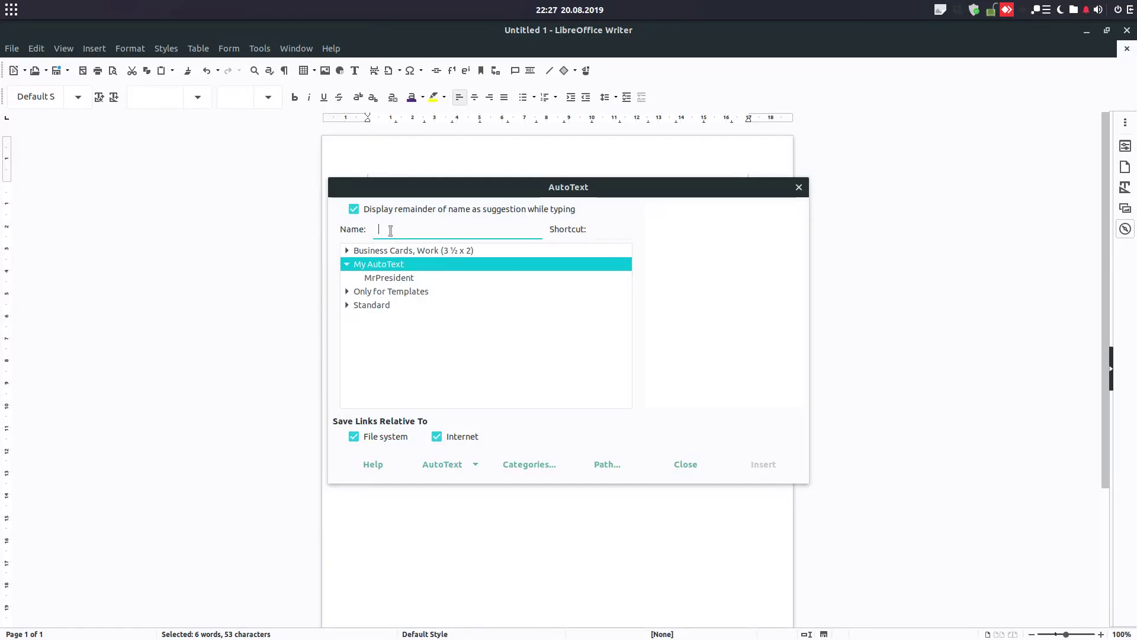
text(mycard)
key(Tab)
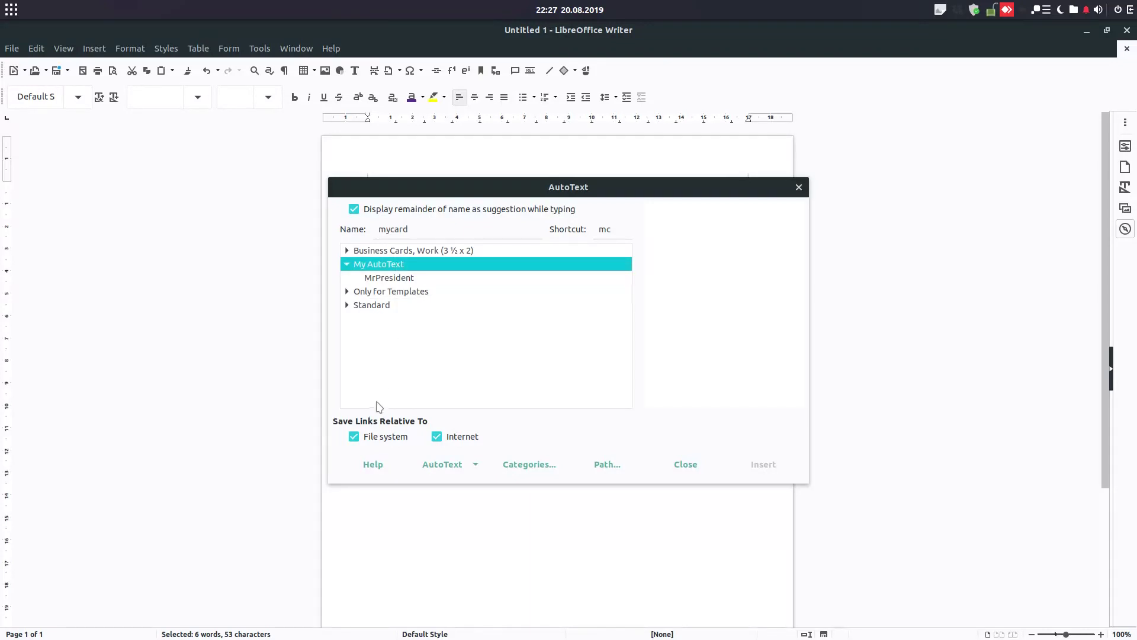
click(465, 459)
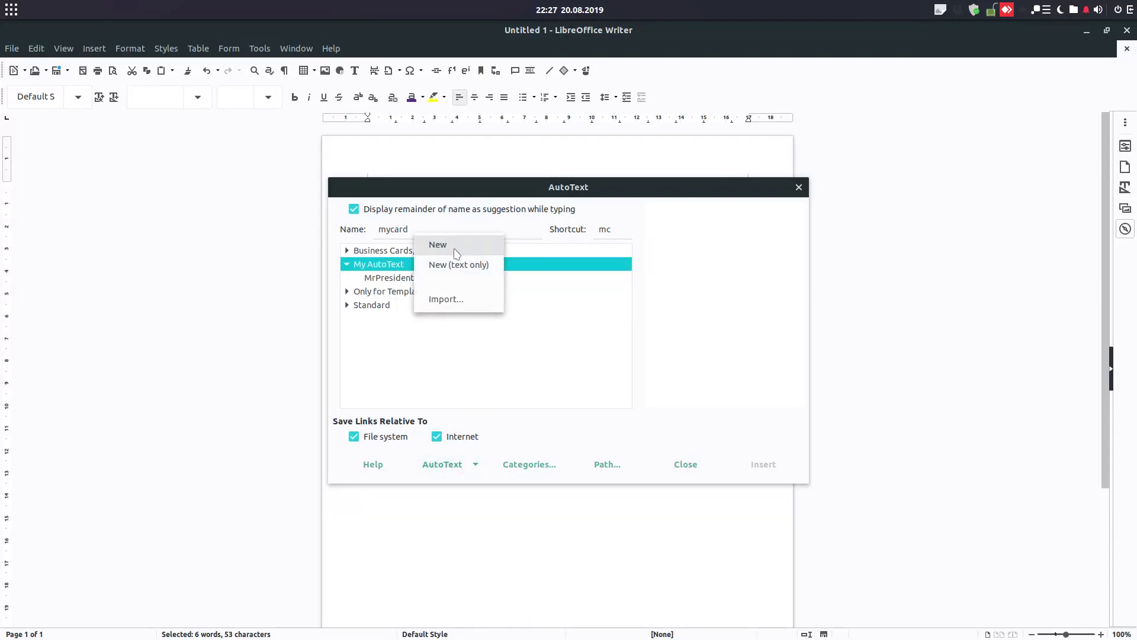
click(464, 249)
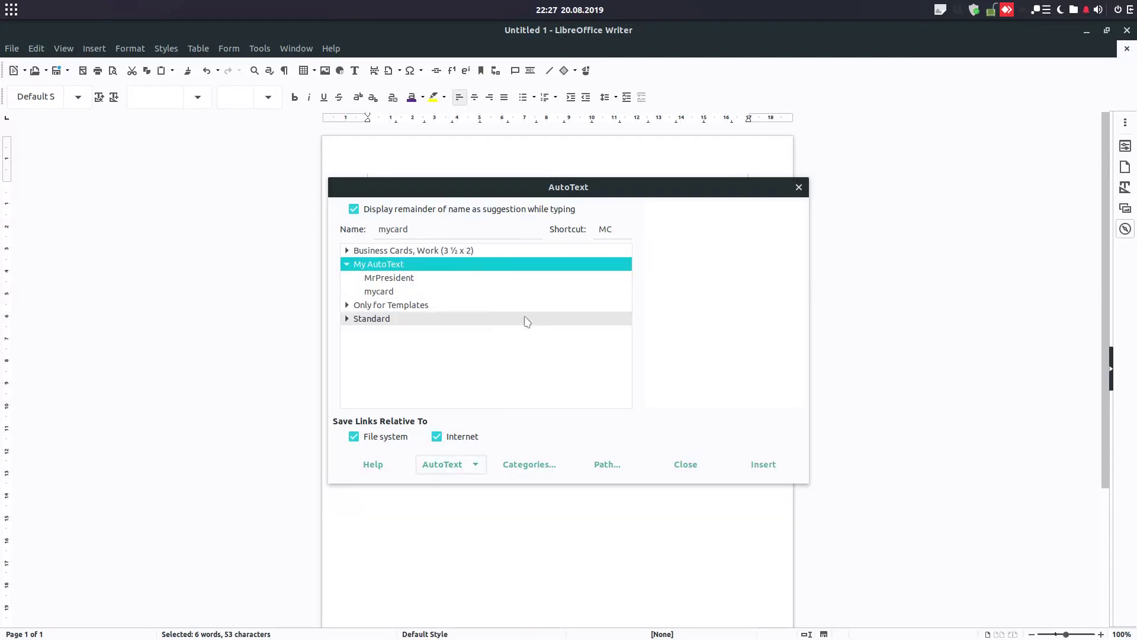
click(442, 293)
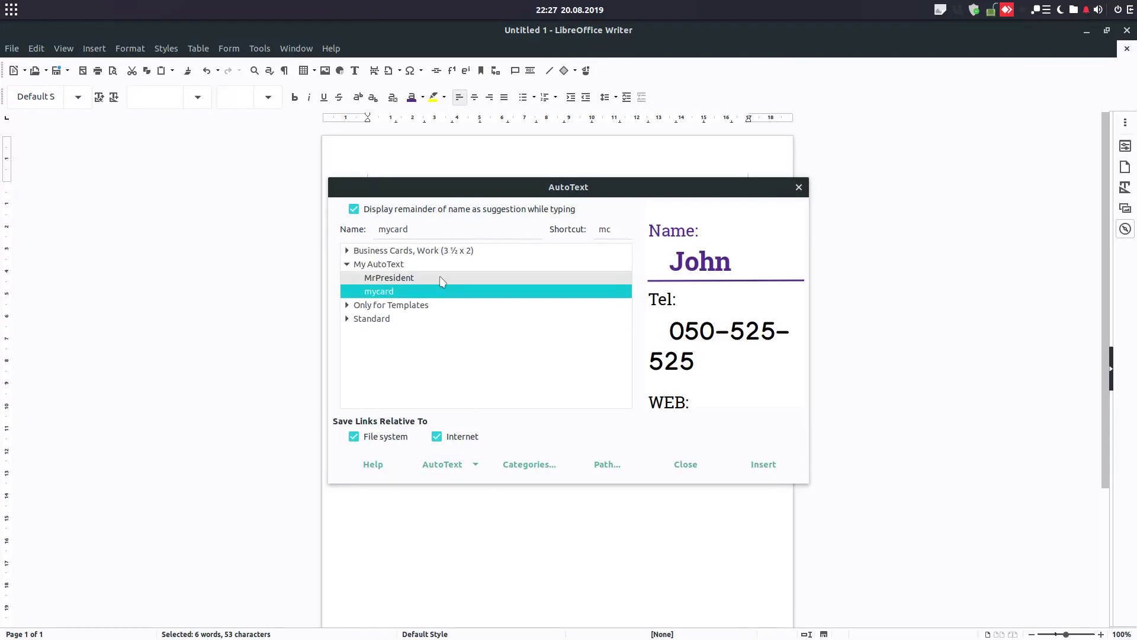
click(764, 465)
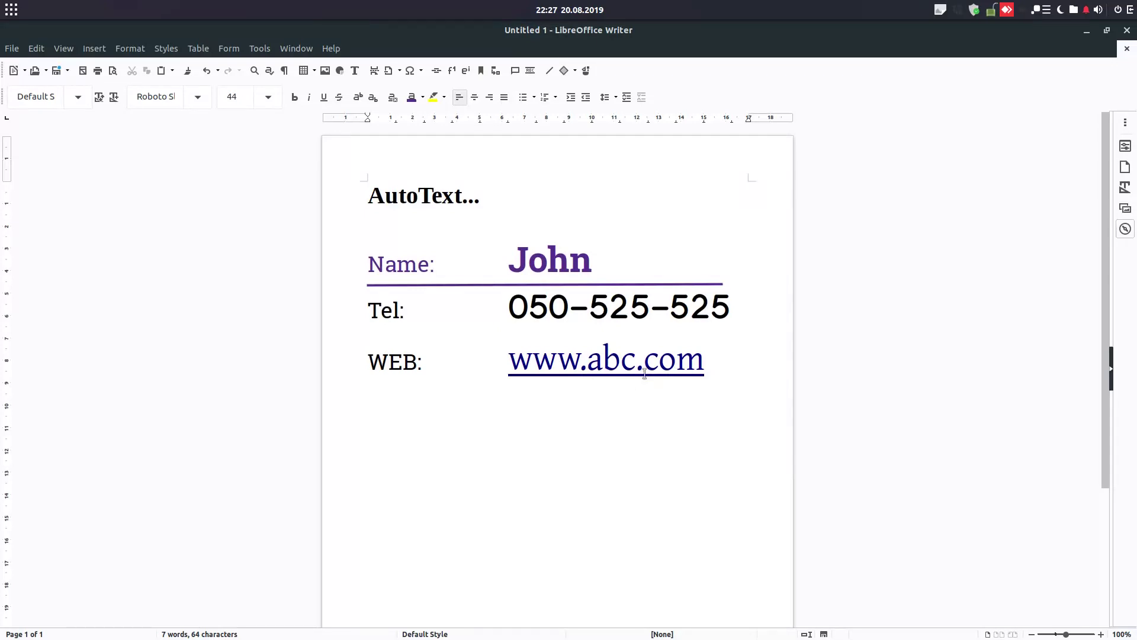
Close the card document without saving and relaunch Writer with a blank document
click(1127, 47)
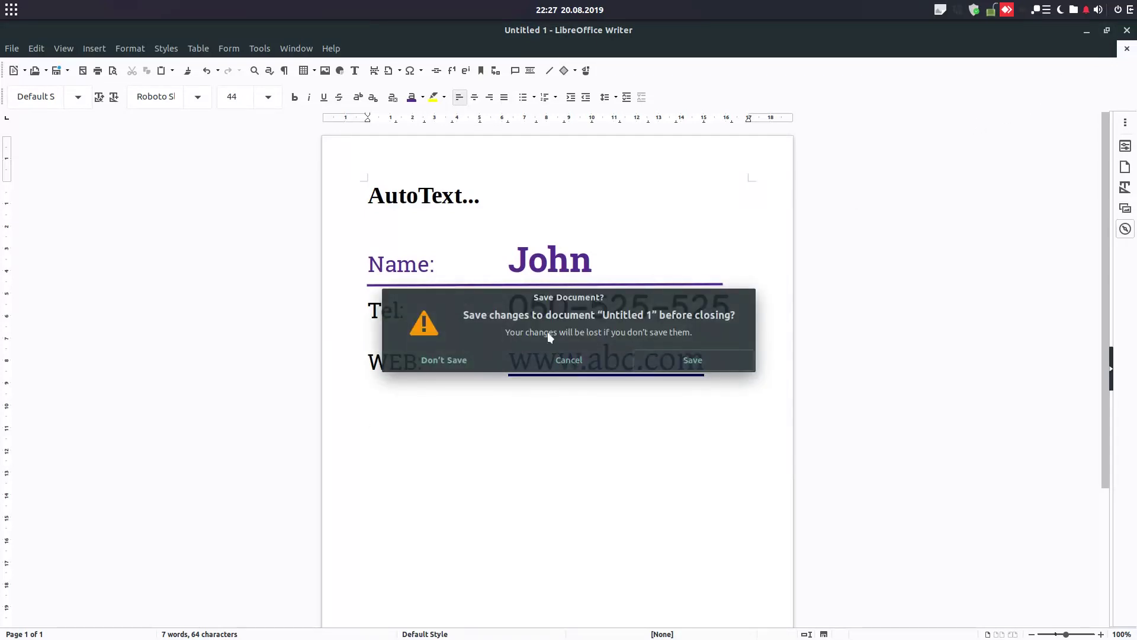
click(464, 357)
click(16, 146)
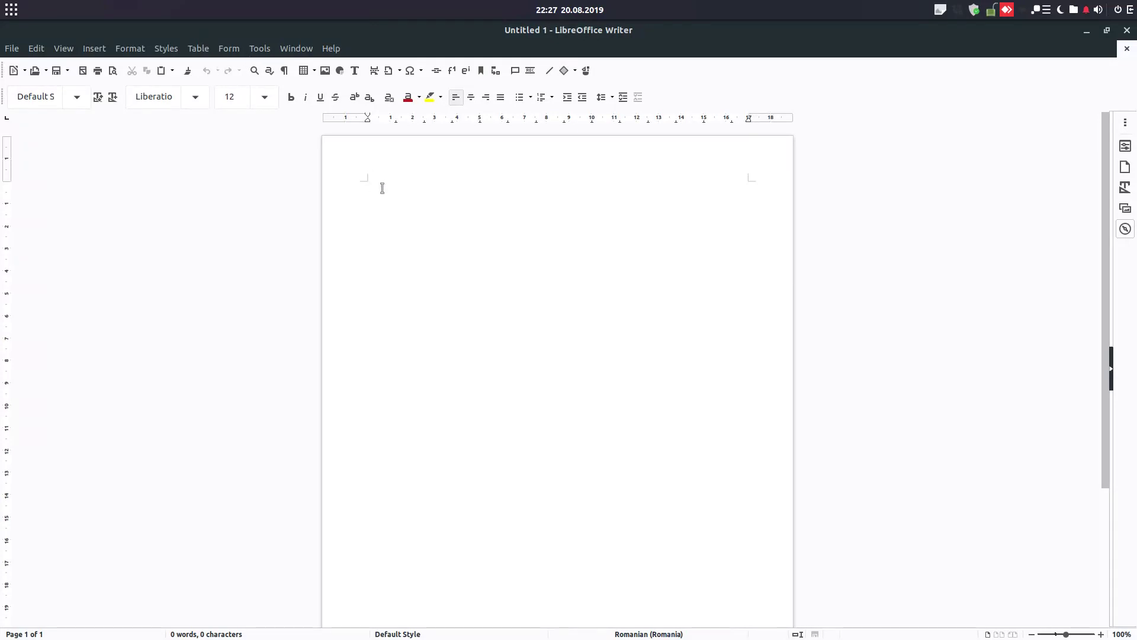
Expand the mc, MP and mc shortcuts with F3: card, 'Mr. PresiDent', then another card
text(me: John)
key(F3)
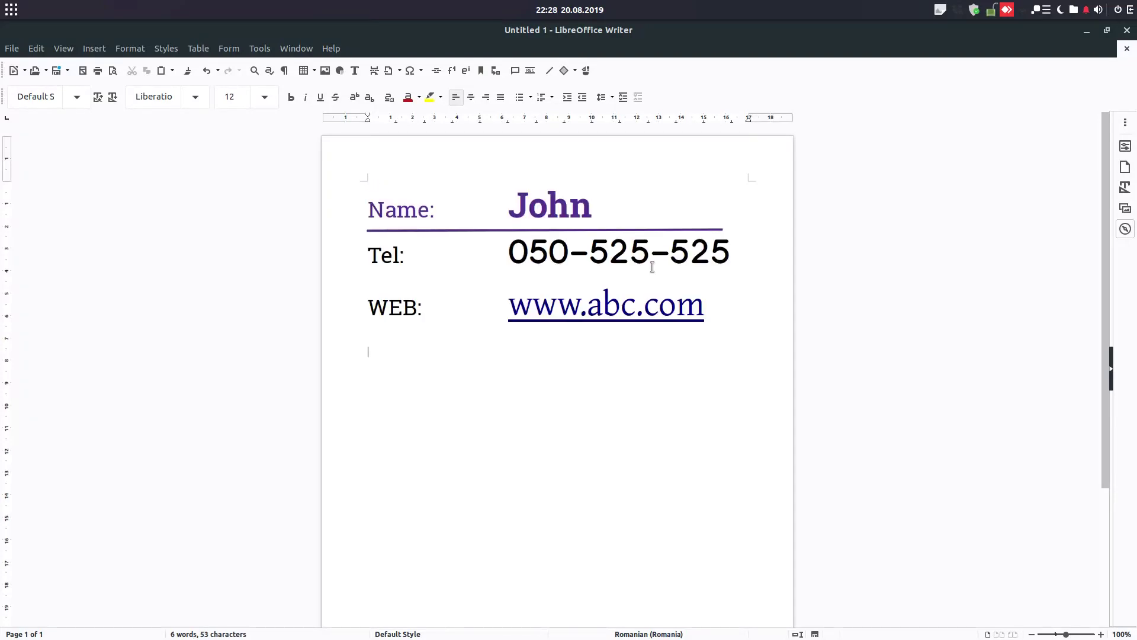
click(488, 410)
key(F3)
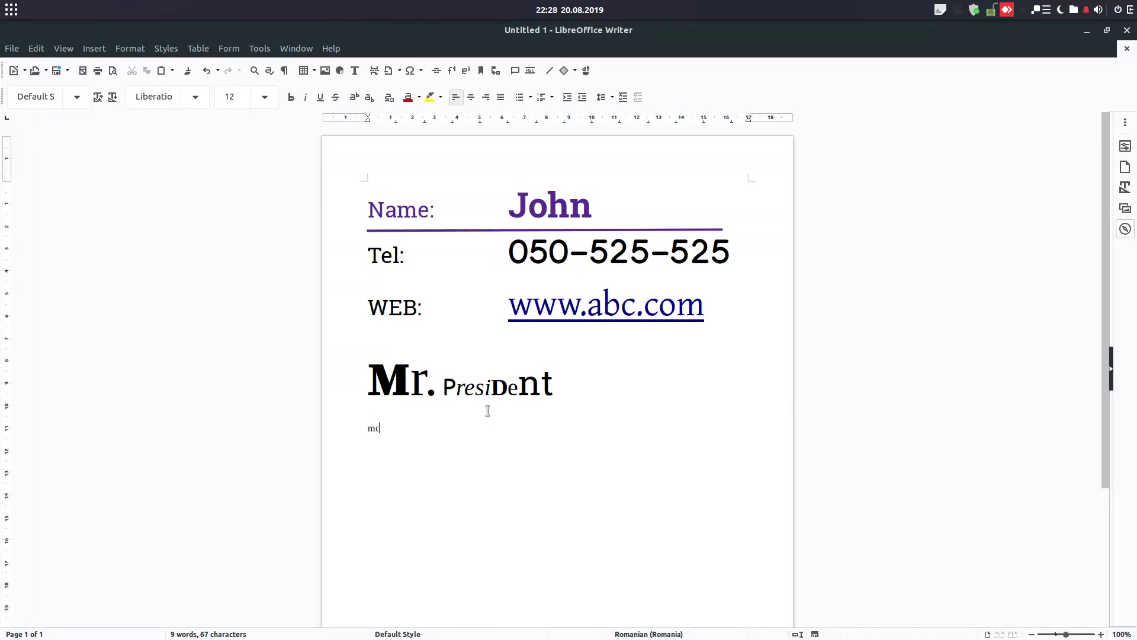
key(F3)
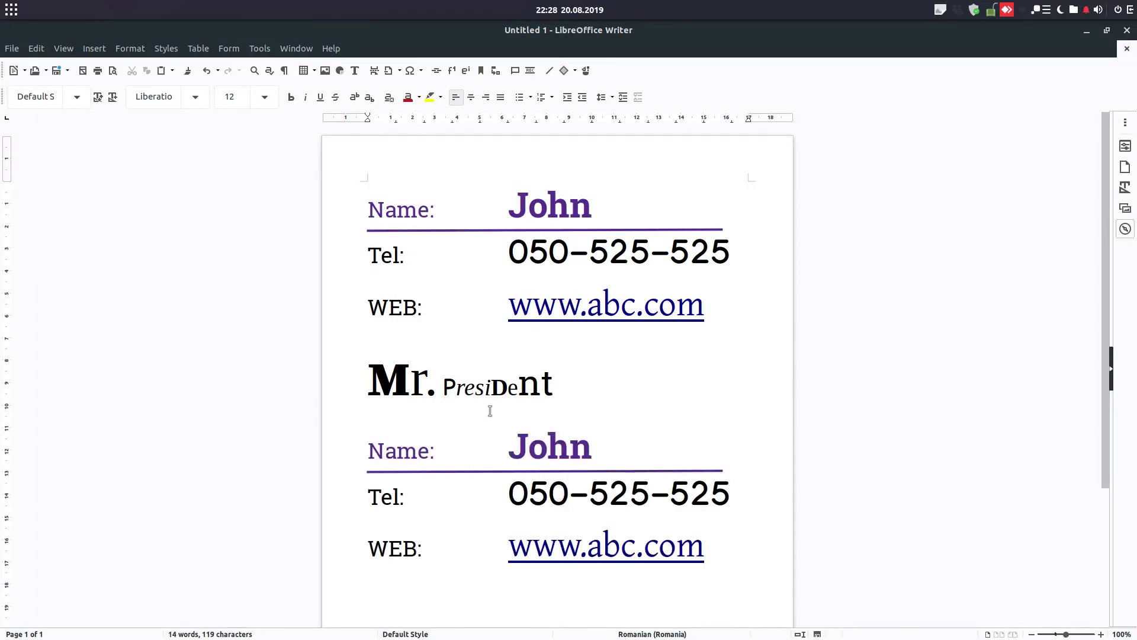
Open the AutoText manager and preview the MrPresident entry and its actions menu
click(257, 48)
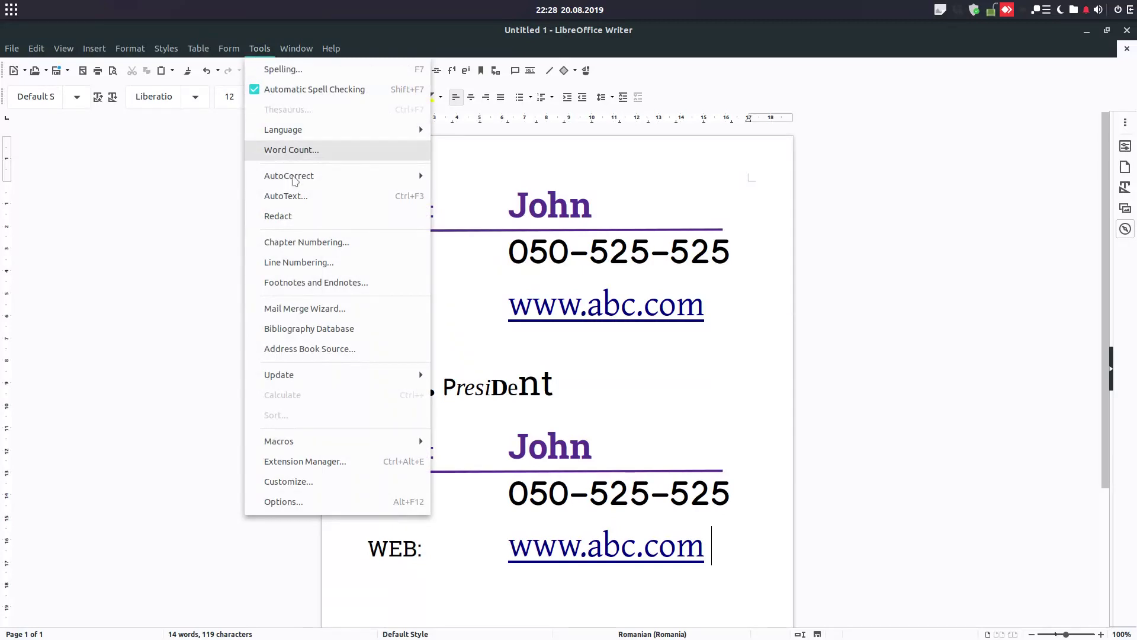
click(307, 202)
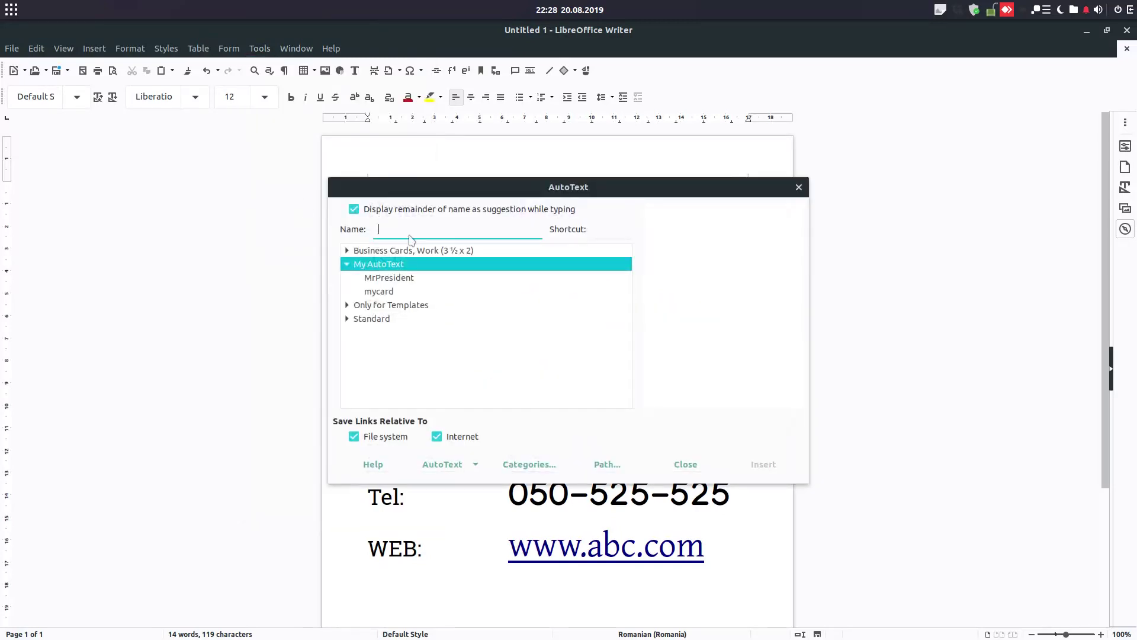
click(408, 278)
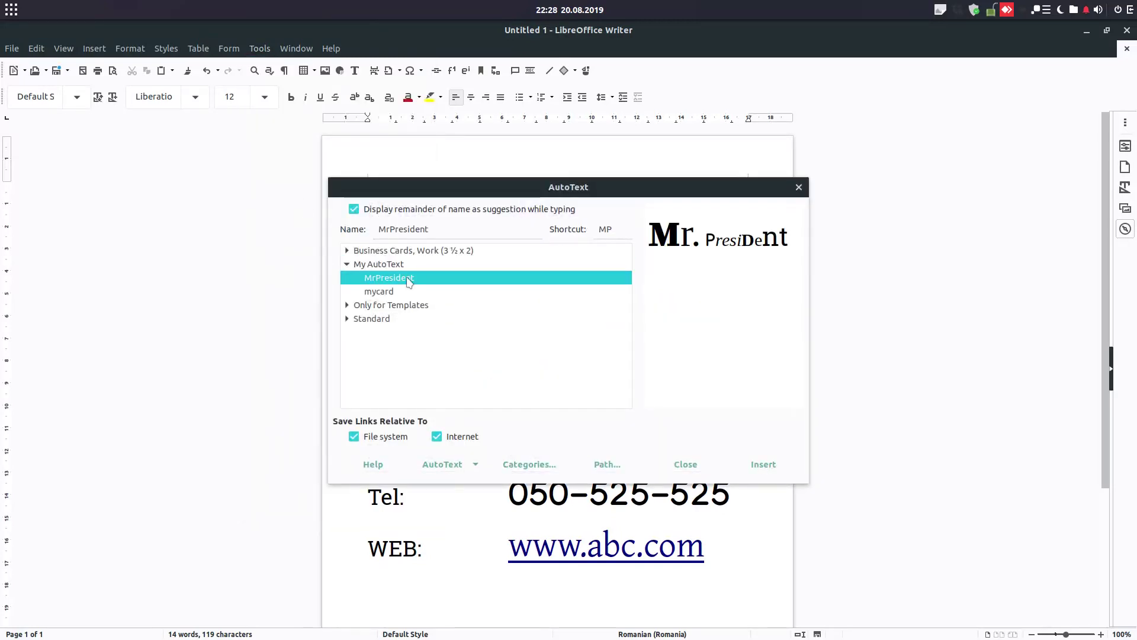
click(473, 463)
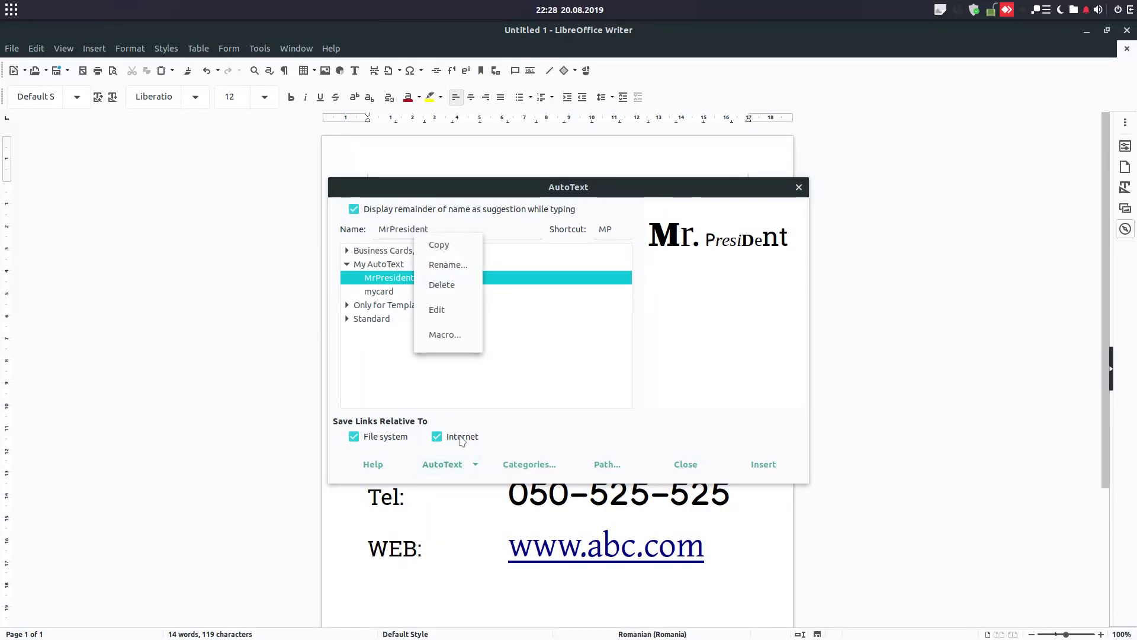
key(Escape)
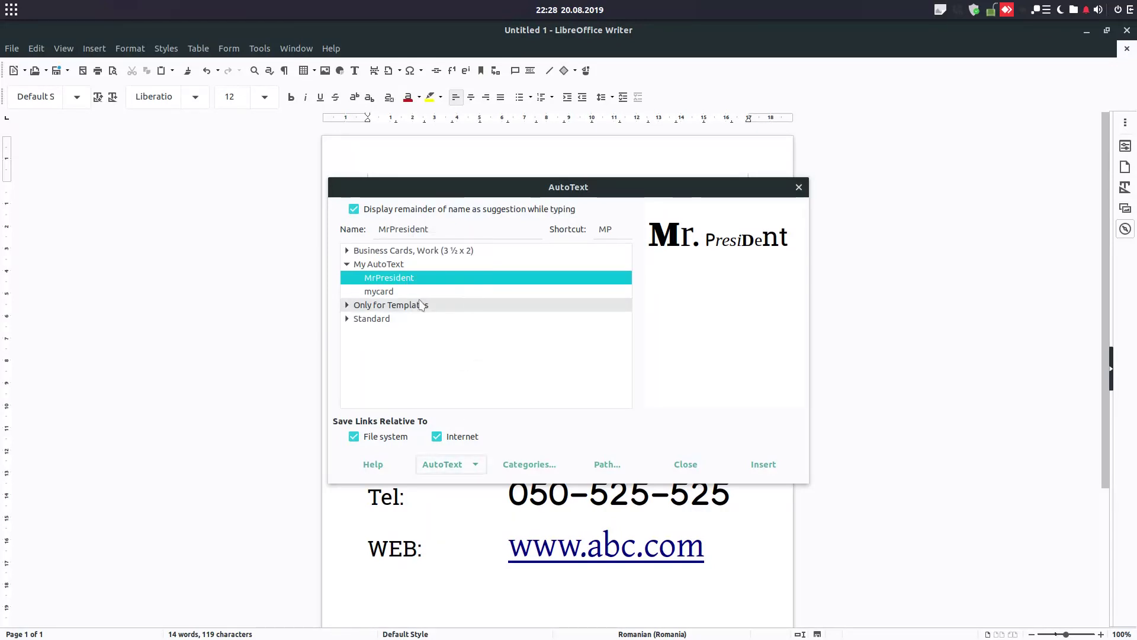
Review the mycard entry and its actions menu without changing anything
click(379, 290)
click(465, 465)
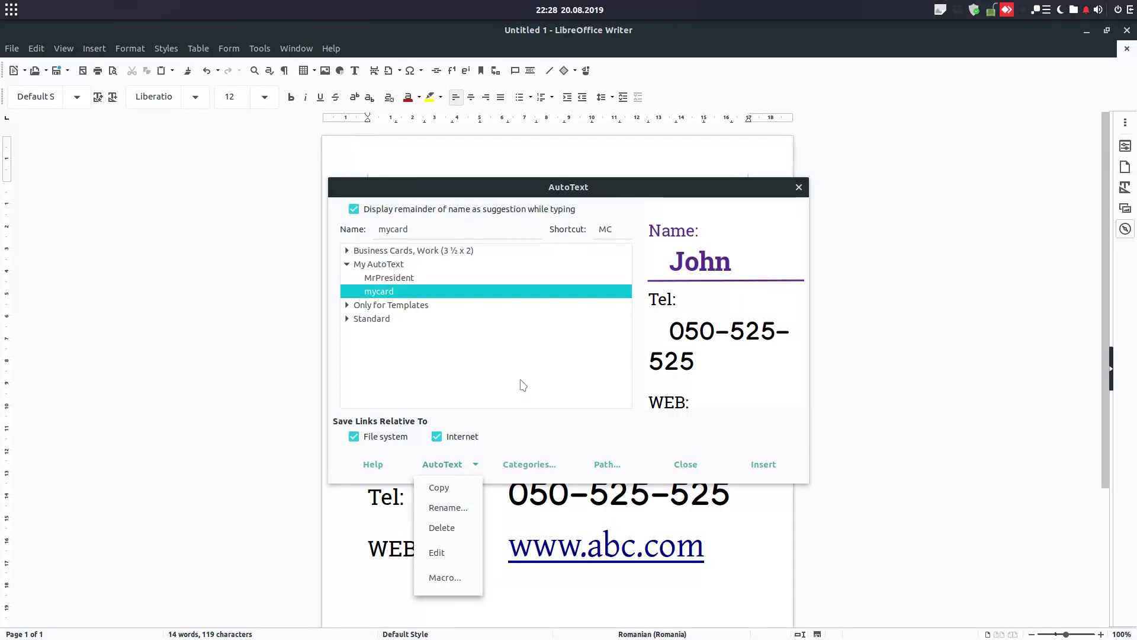
click(518, 342)
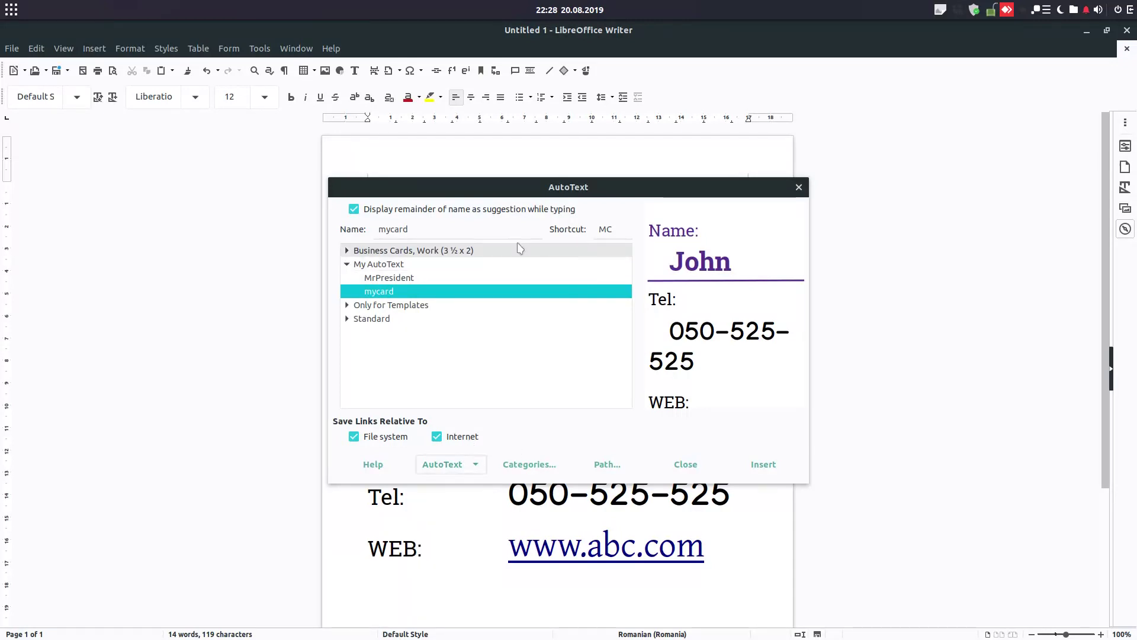
click(504, 231)
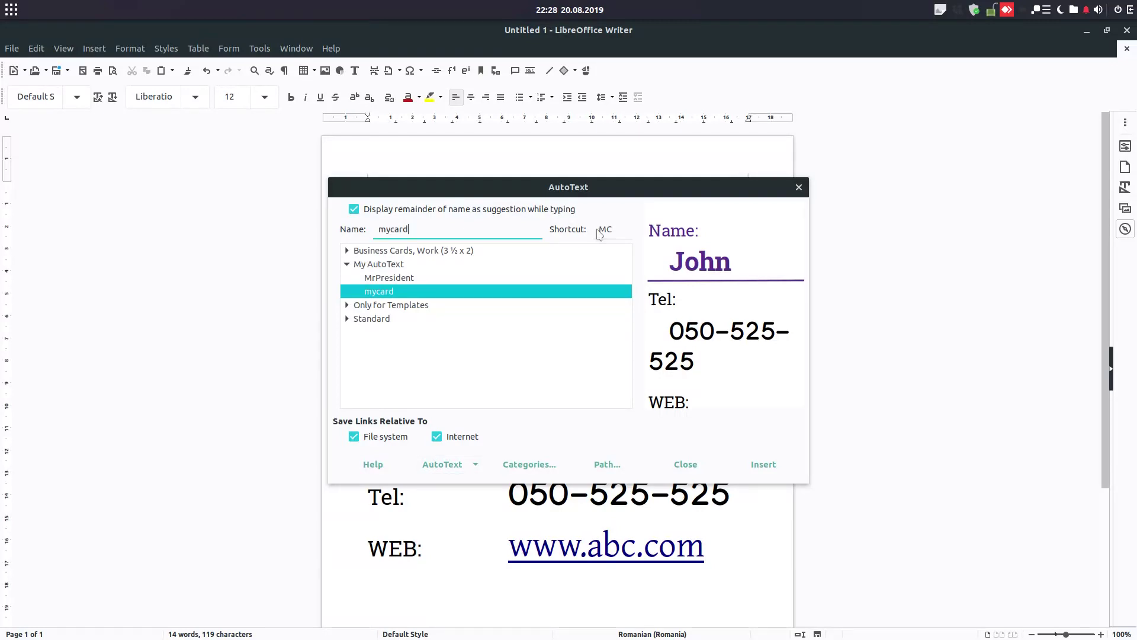
click(466, 465)
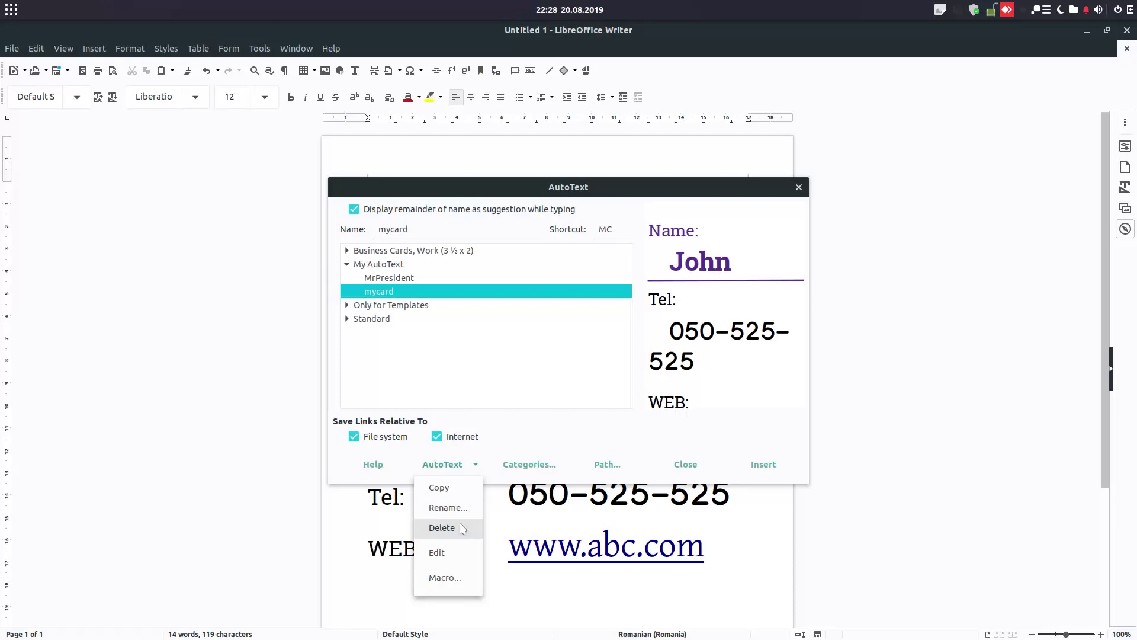
click(536, 391)
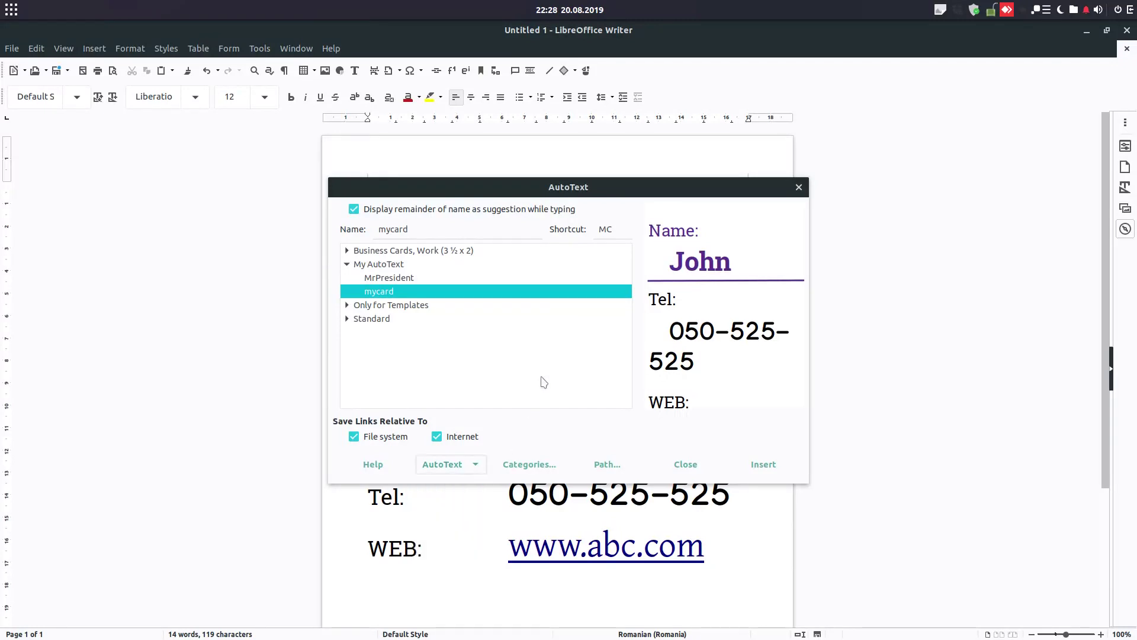
Expand Standard and preview 1st Reminder, Formula Numbering, In reply to: and the Job Application entries
click(347, 319)
click(379, 335)
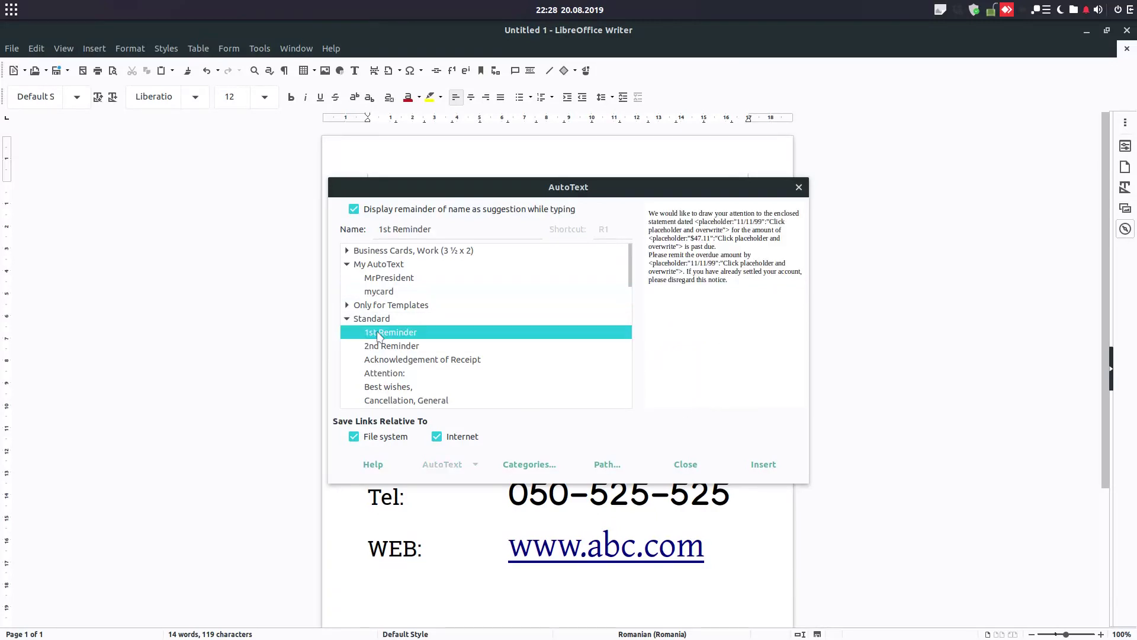
scroll(474, 332, down, 6)
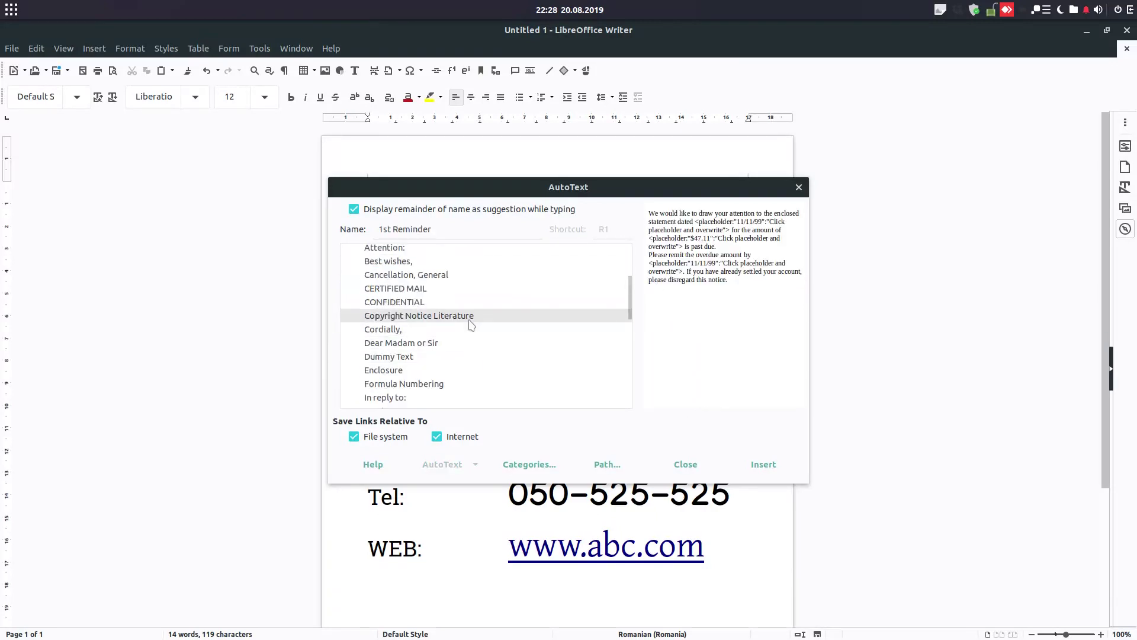
click(452, 284)
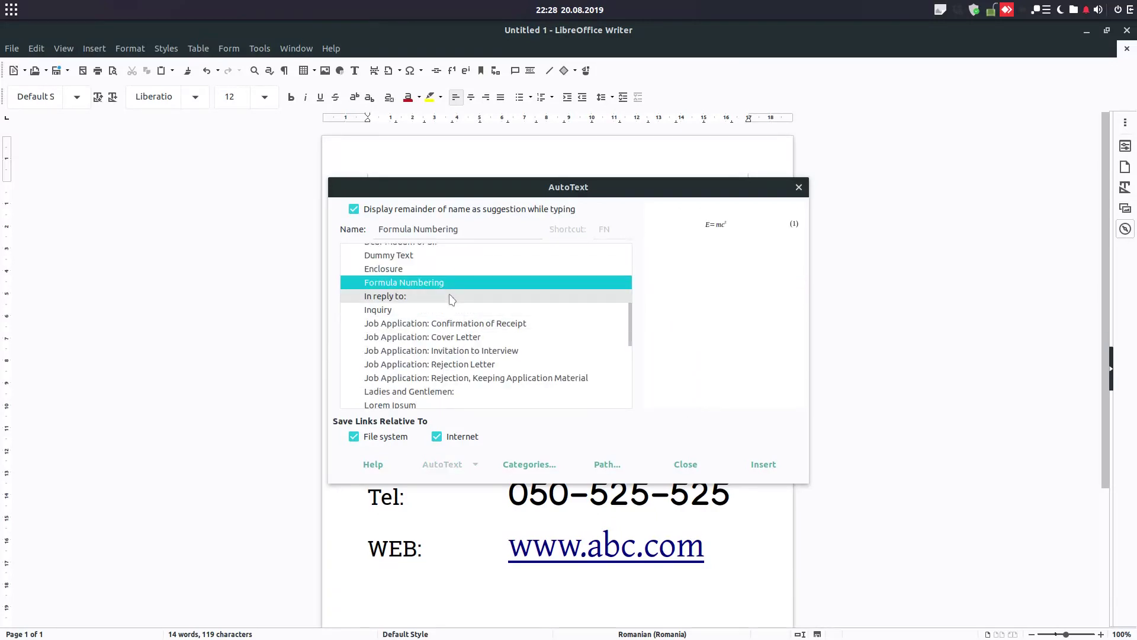
click(450, 297)
click(477, 325)
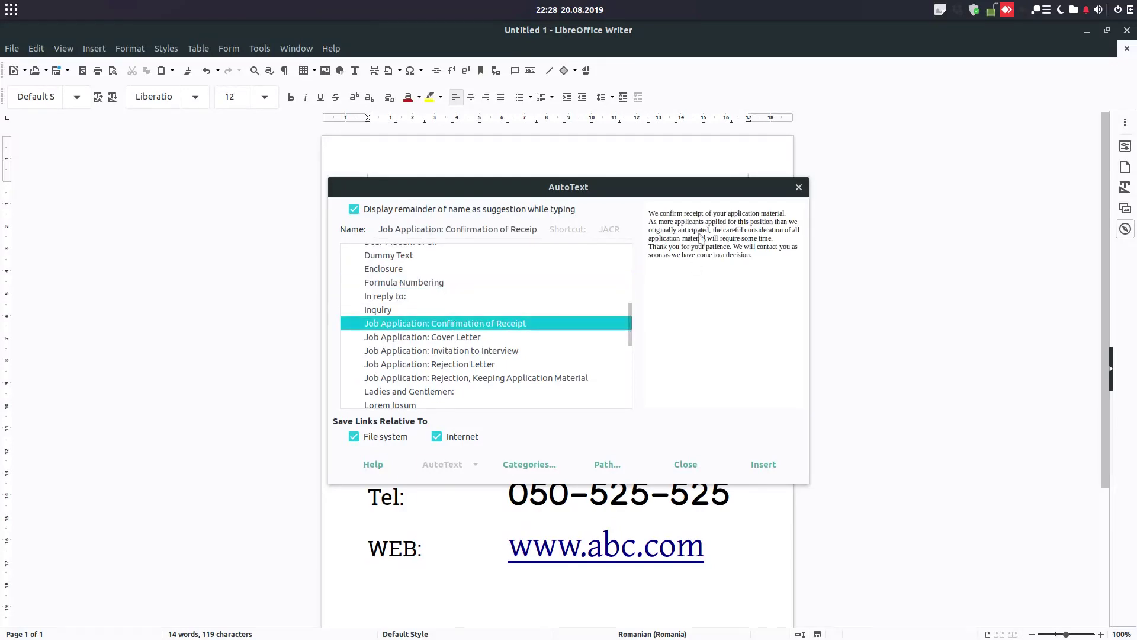
click(453, 338)
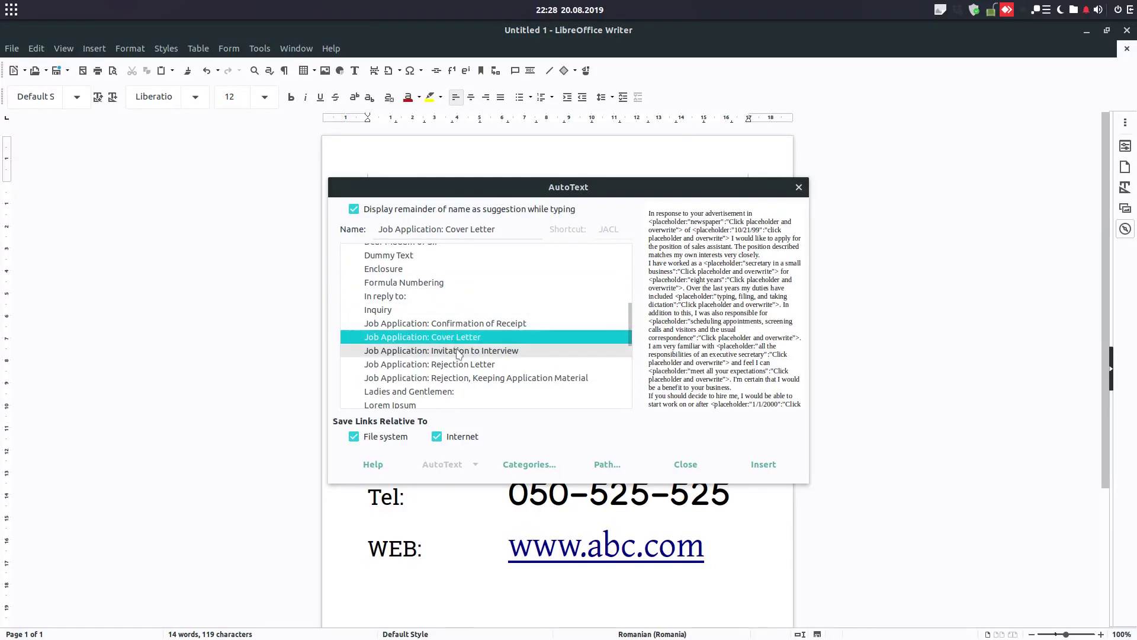
click(458, 352)
Preview Subject:, Take care, Thank you and Cancellation, General, then select CONFIDENTIAL
scroll(456, 349, down, 5)
click(428, 341)
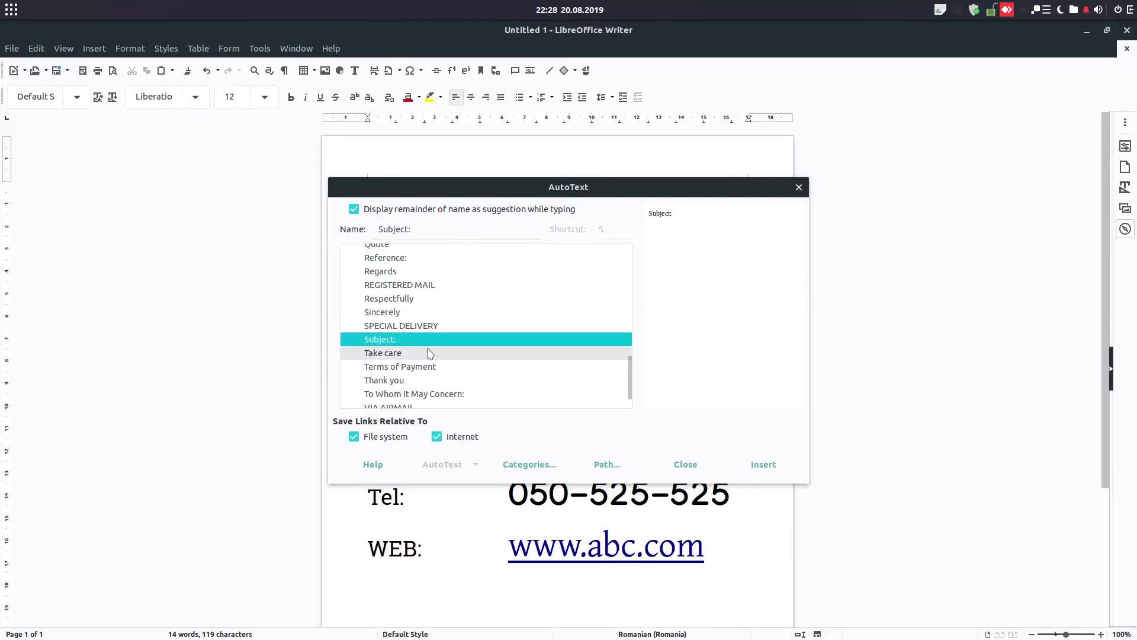
click(430, 353)
scroll(431, 367, down, 1)
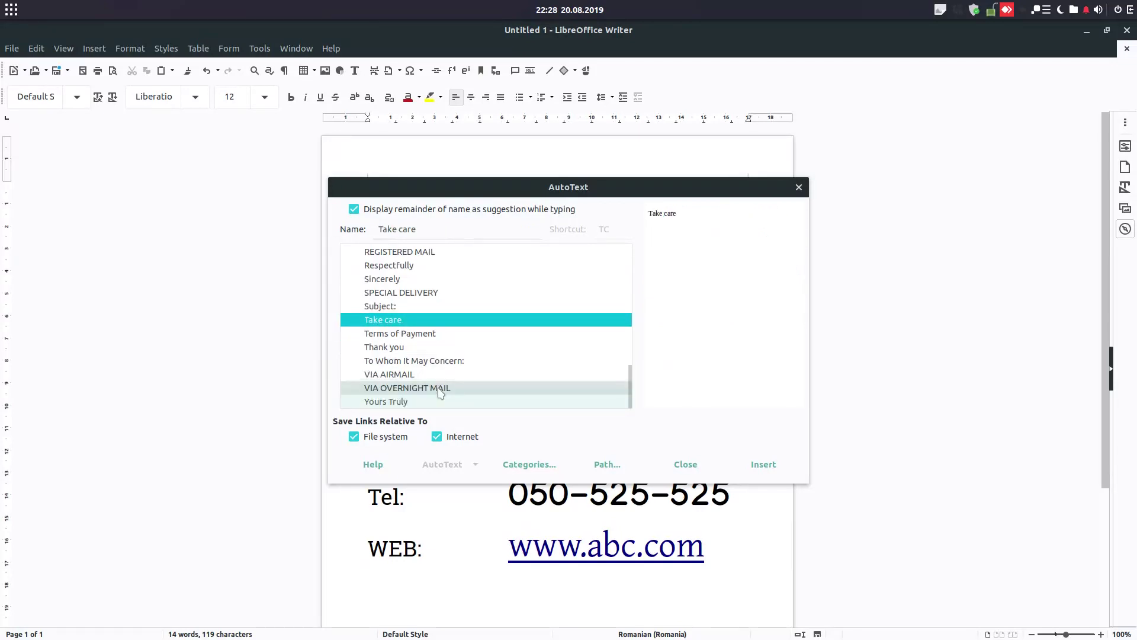
click(430, 347)
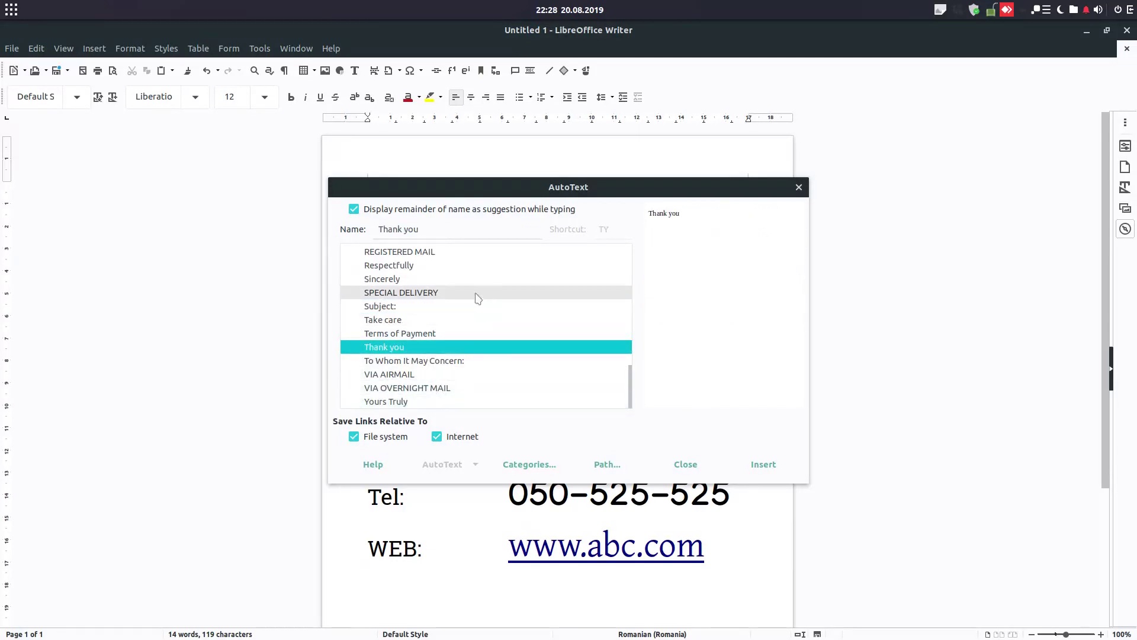
scroll(468, 298, up, 7)
click(451, 267)
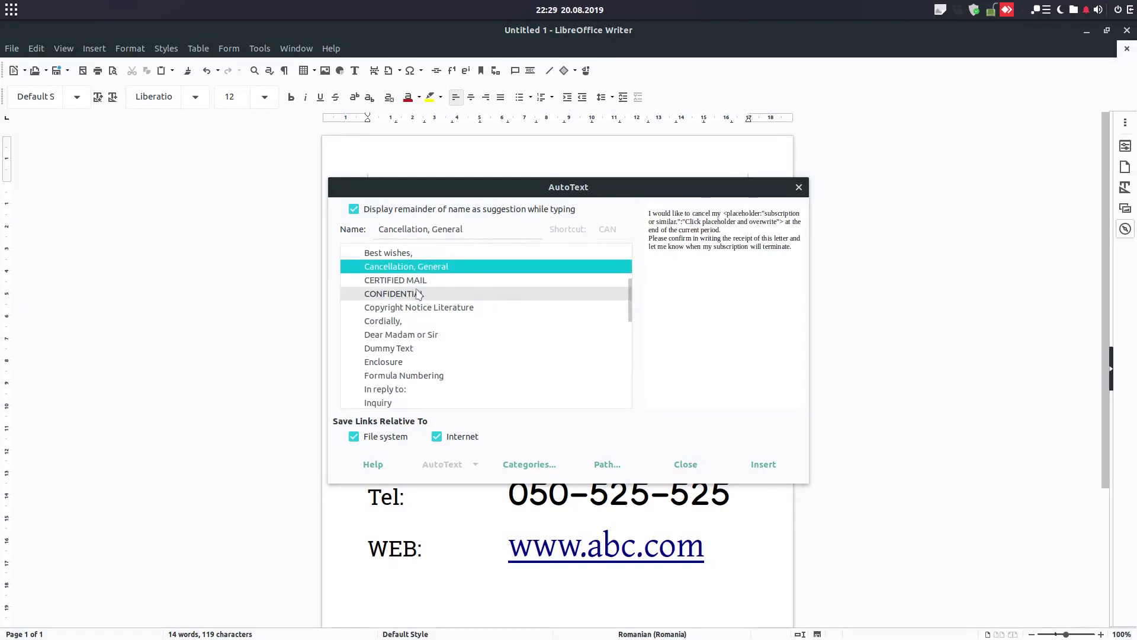
key(Down)
key(Down)
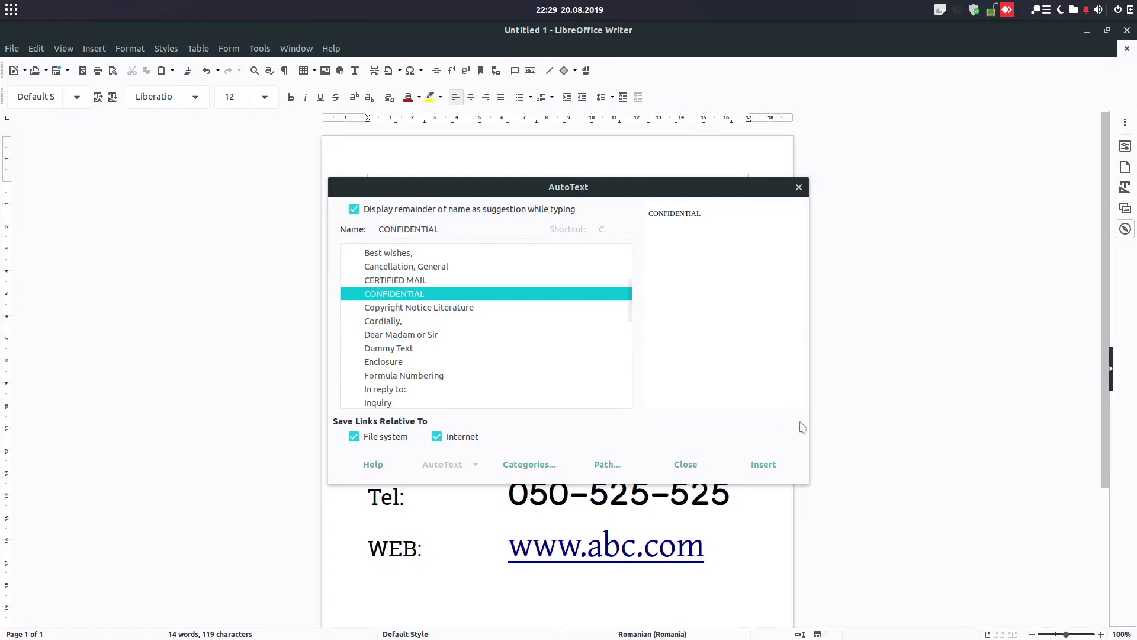
Insert CONFIDENTIAL below the second card and show the About LibreOffice dialog
click(764, 463)
scroll(622, 472, down, 3)
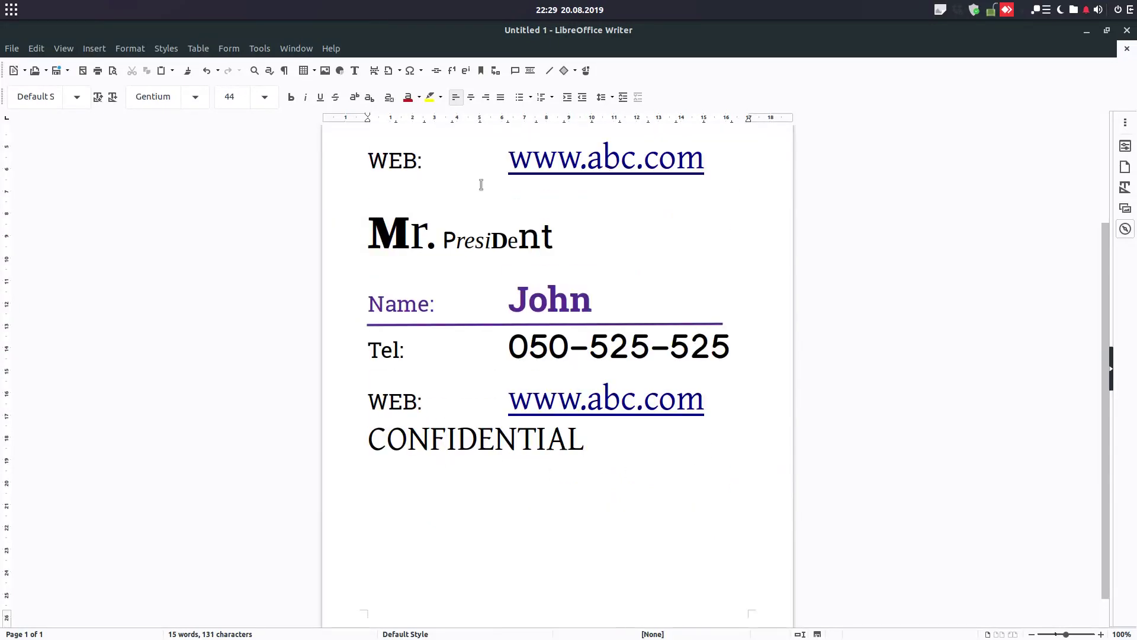
click(330, 49)
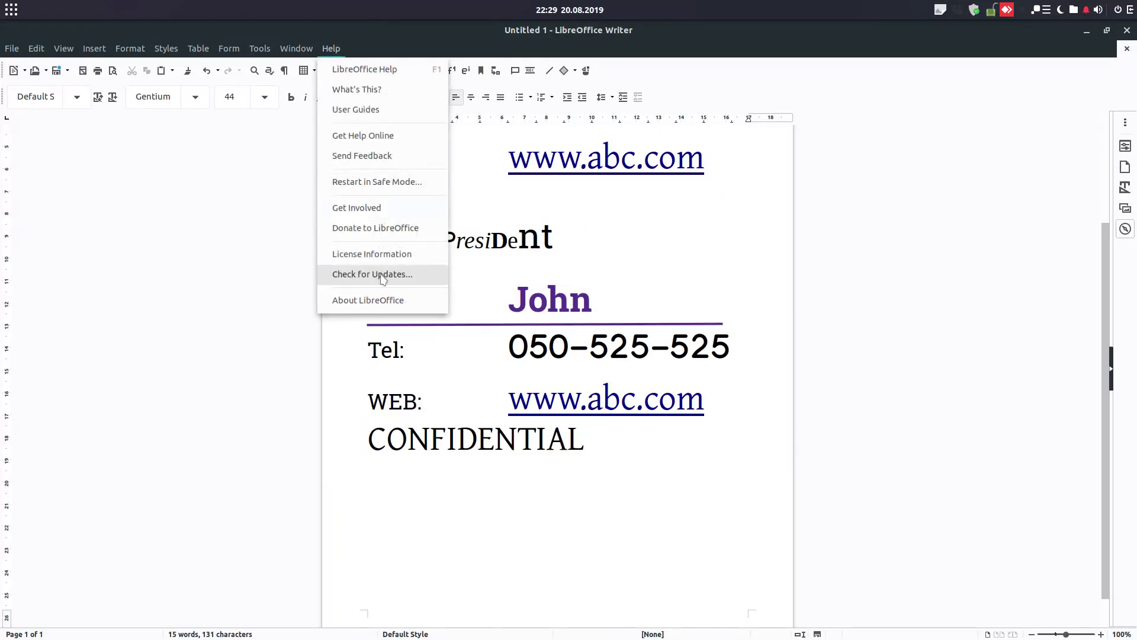
click(381, 295)
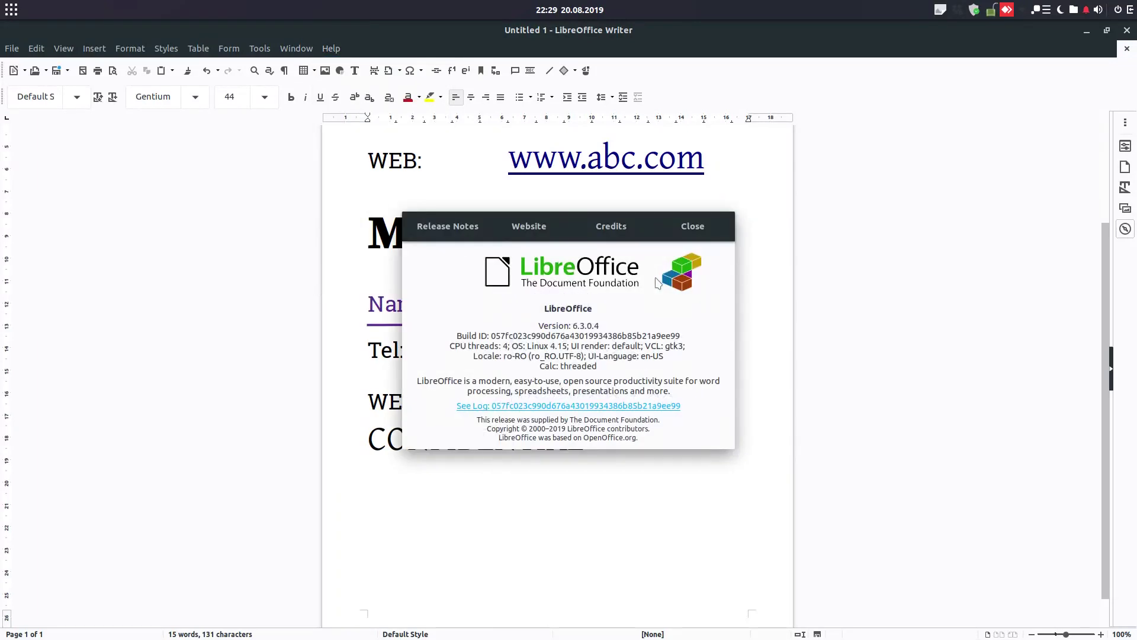